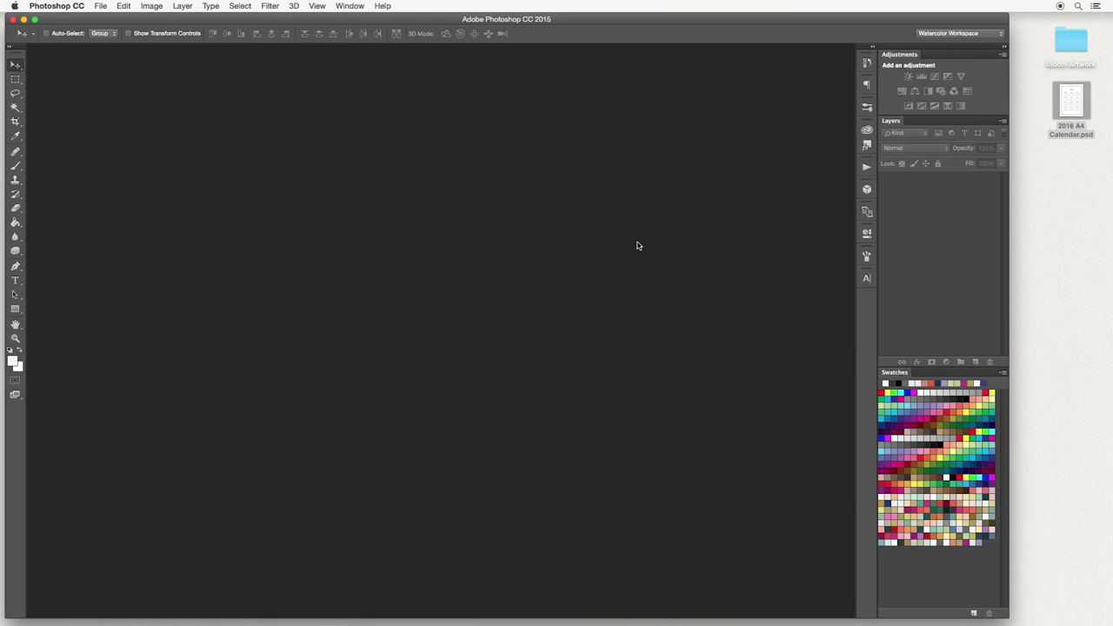
Open 2016 A4 Calendar.psd from the desktop after cancelling the File > Open dialog
left_click(100, 7)
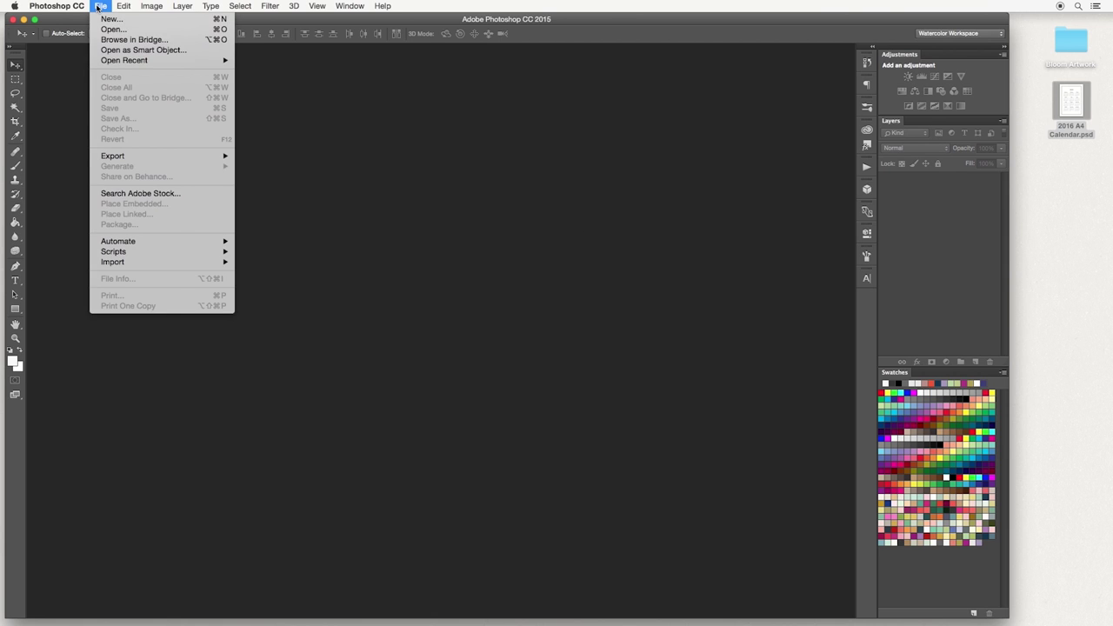
left_click(120, 30)
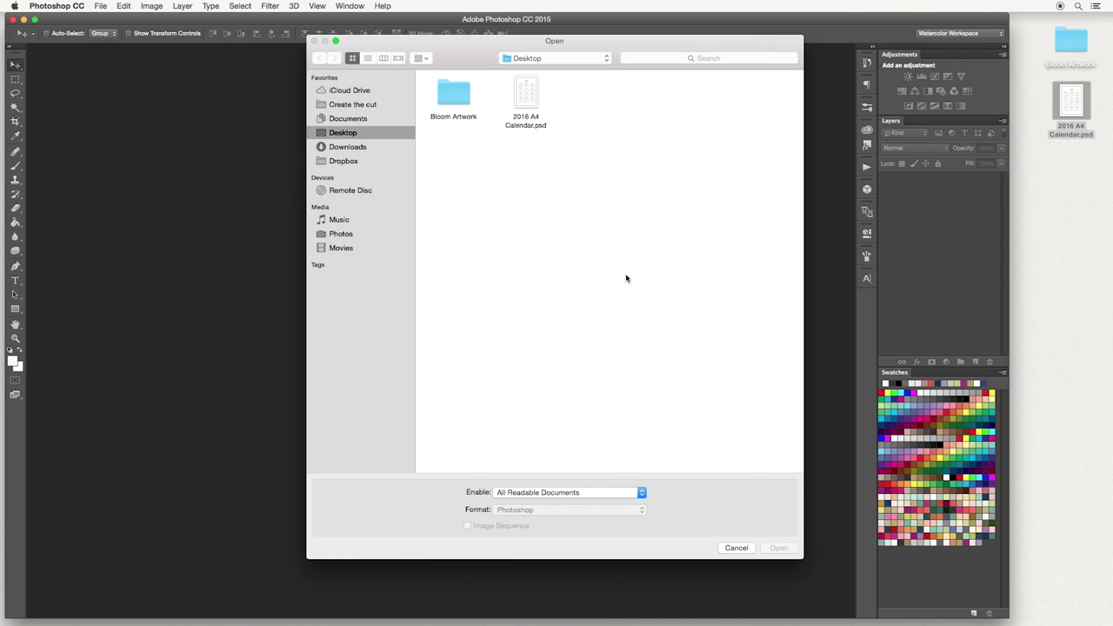
left_click(737, 549)
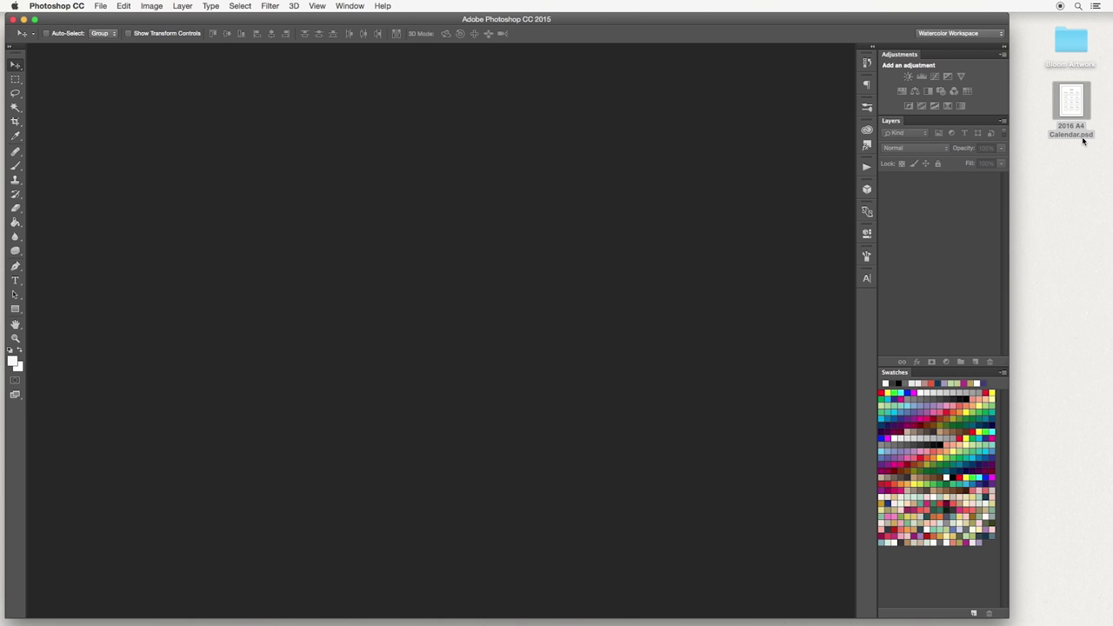
double_click(1070, 98)
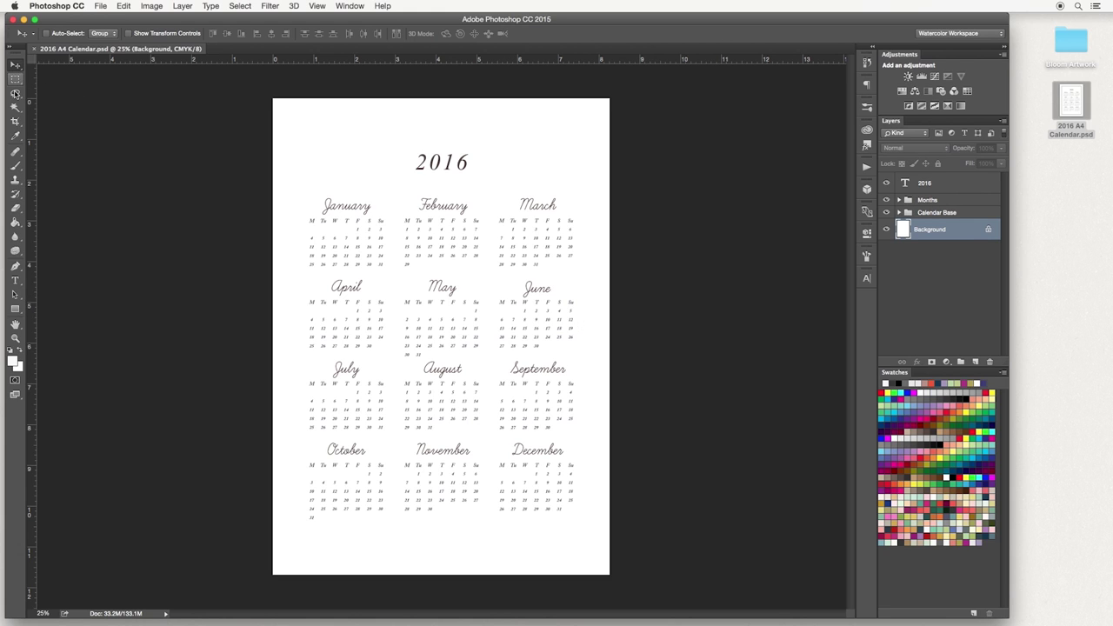
left_click(15, 207)
left_click(14, 66)
left_click(350, 6)
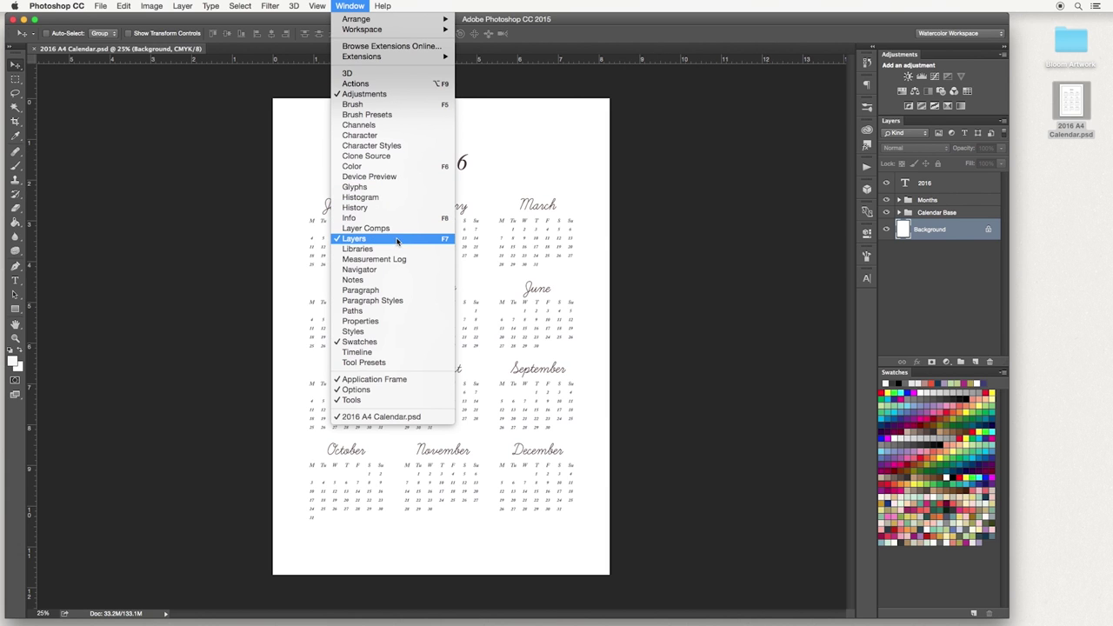
left_click(721, 302)
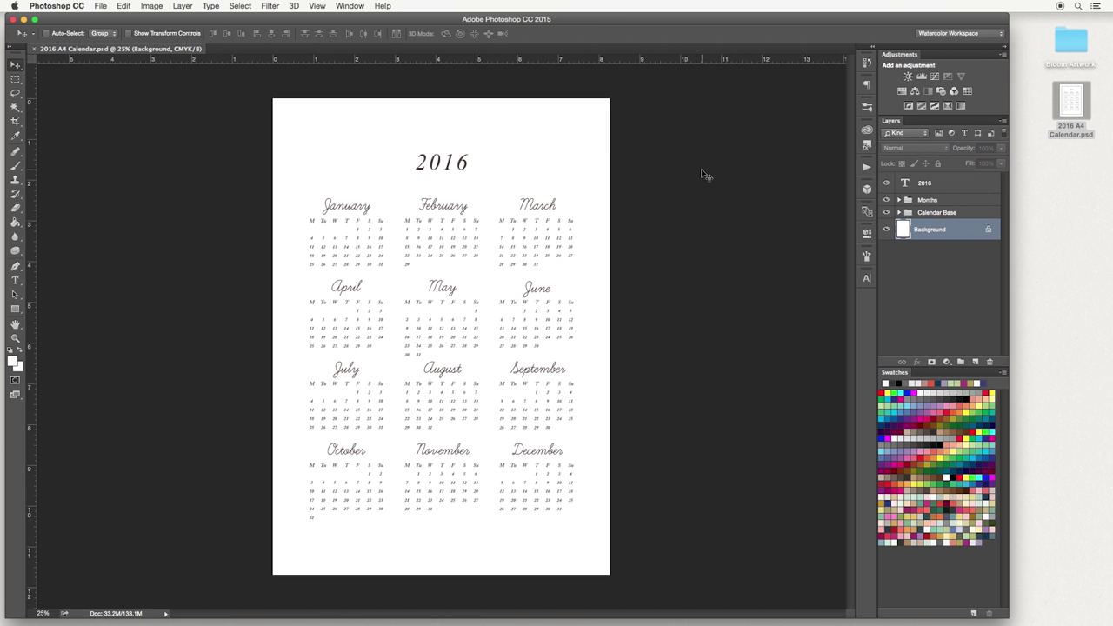
left_click(101, 7)
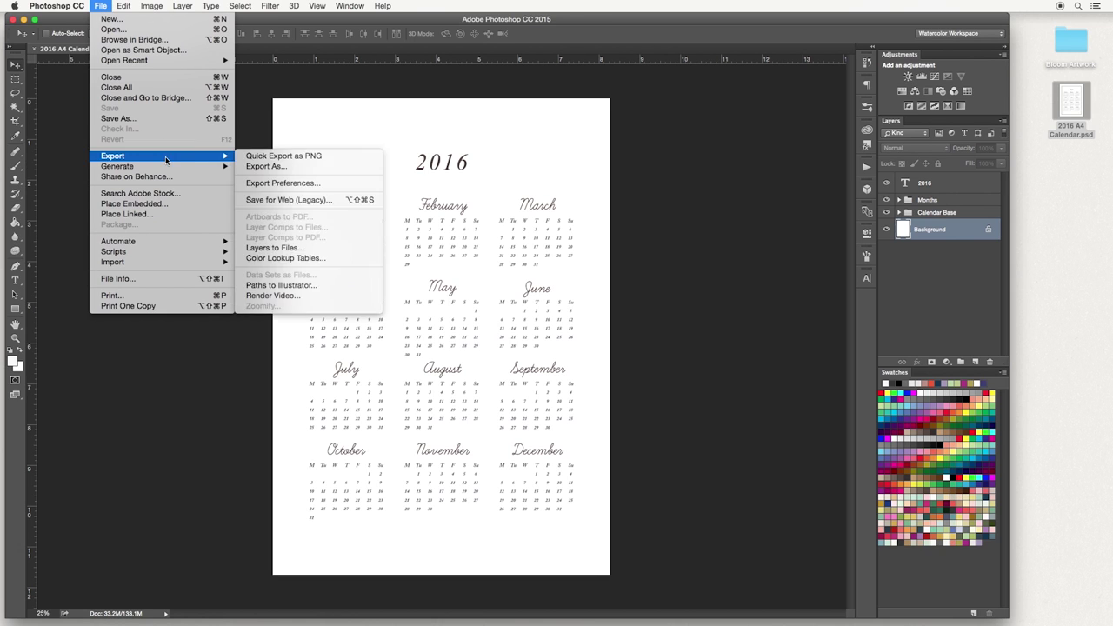
left_click(173, 205)
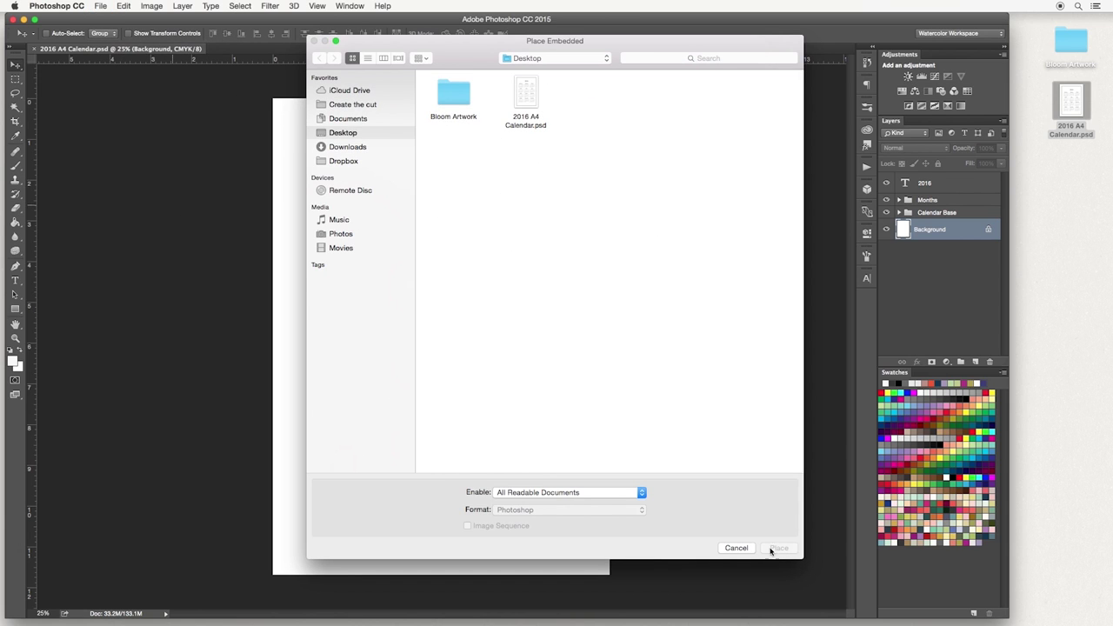
left_click(736, 549)
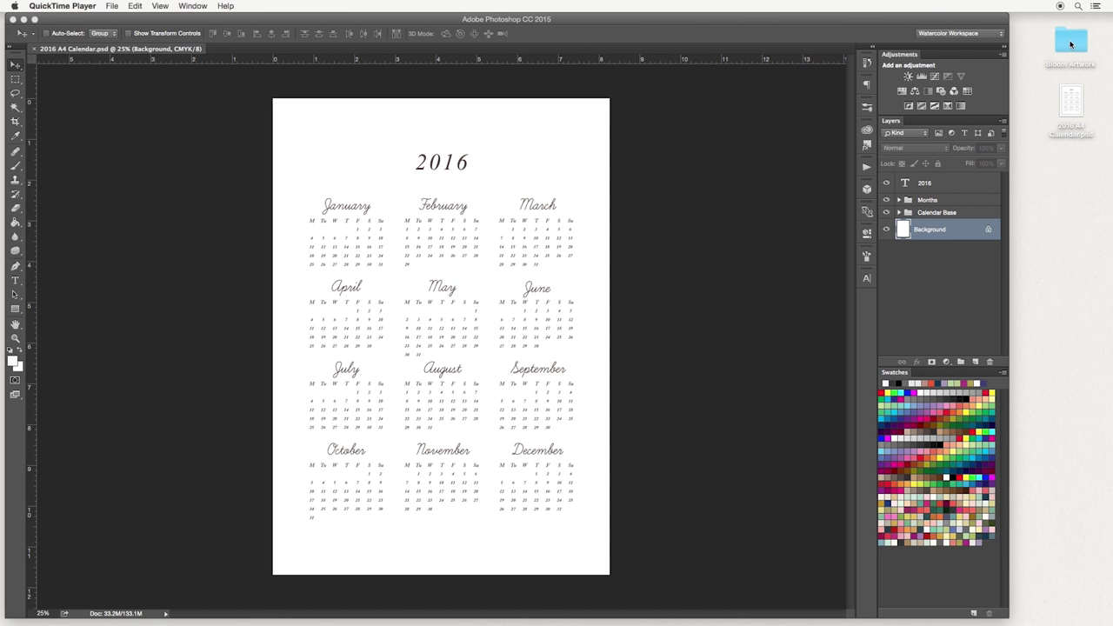
Place Single Pink Flower.png from Bloom Artwork in the calendar's bottom-right corner below December
double_click(1072, 41)
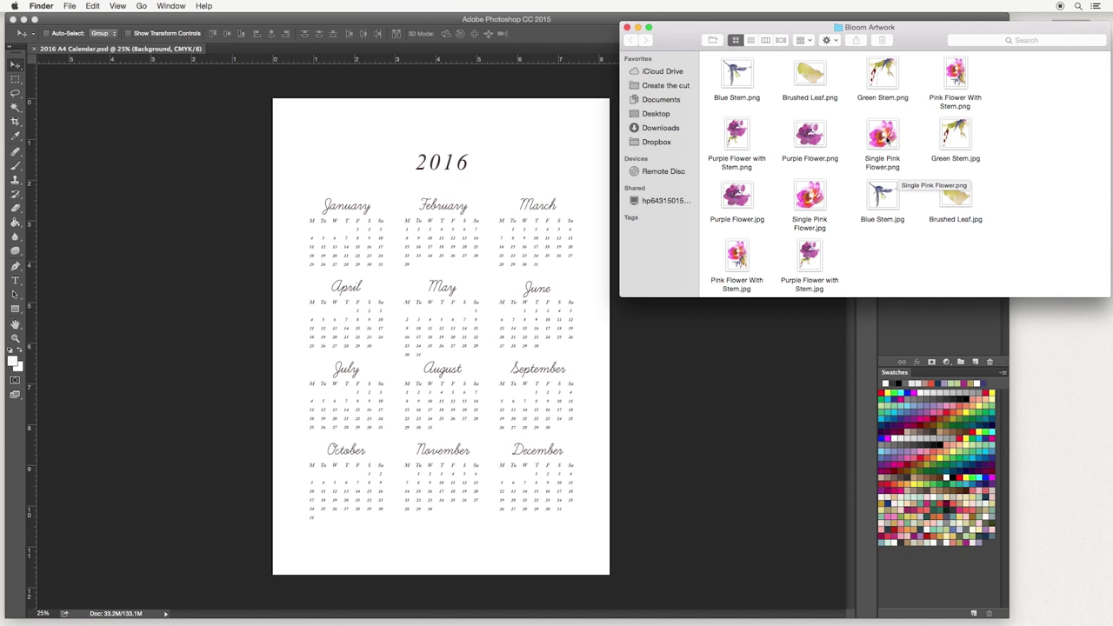
left_click(883, 135)
left_click_drag(889, 130, 546, 412)
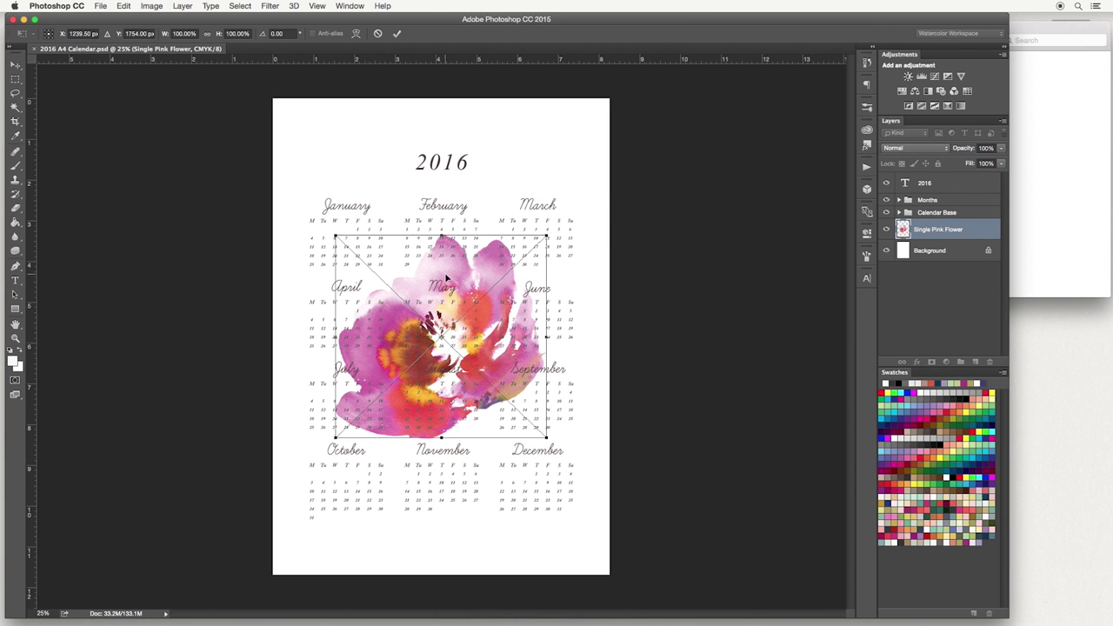
left_click(446, 275)
left_click_drag(446, 275, 557, 451)
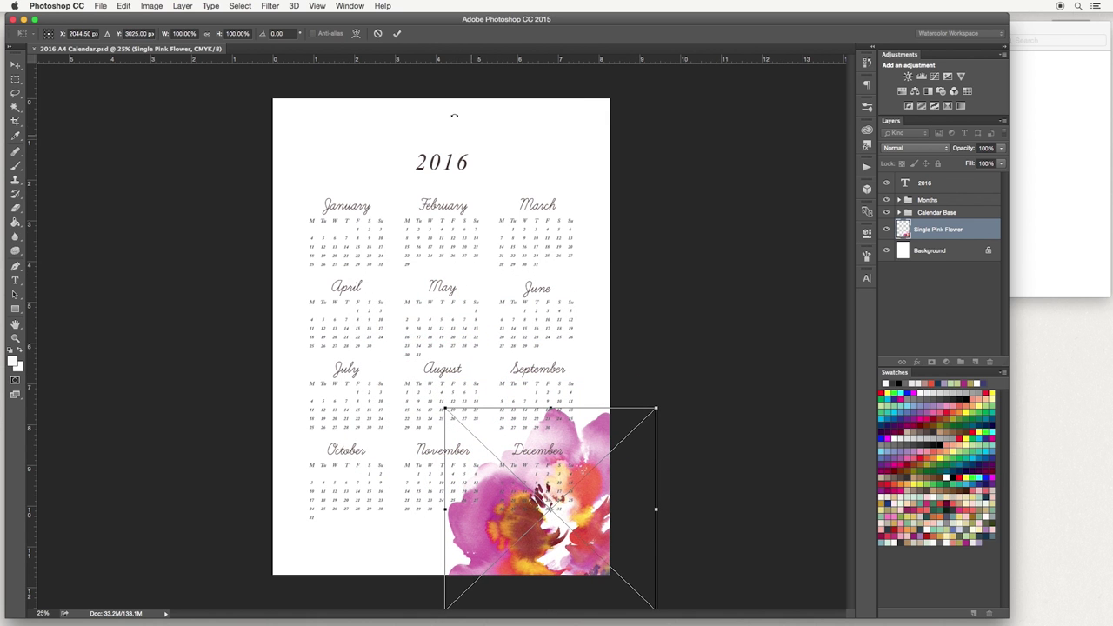
left_click(398, 33)
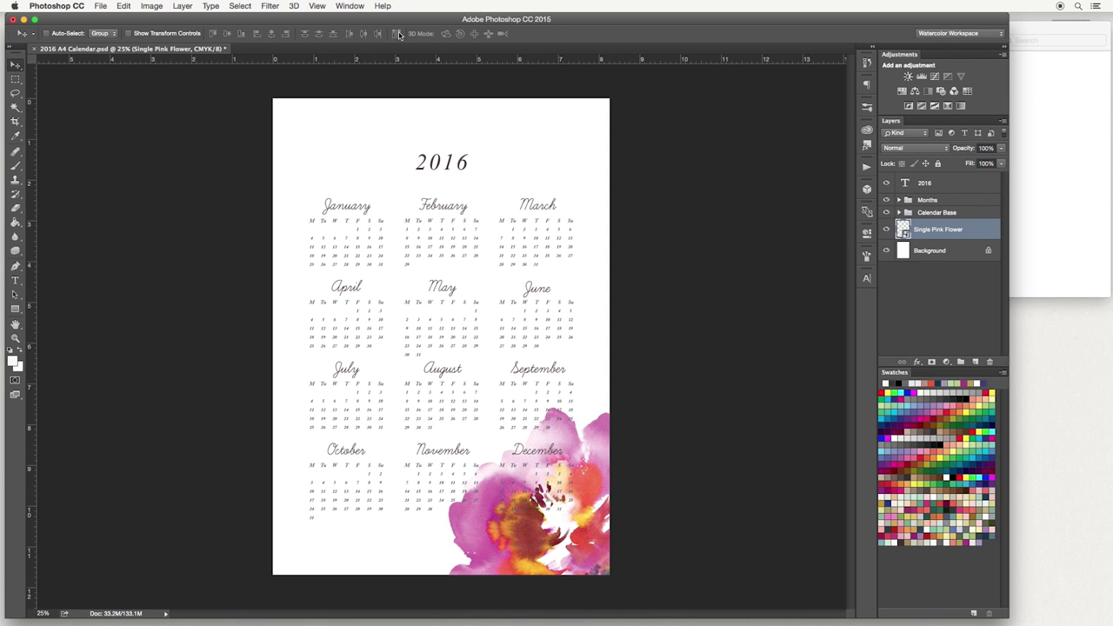
left_click_drag(580, 489, 622, 530)
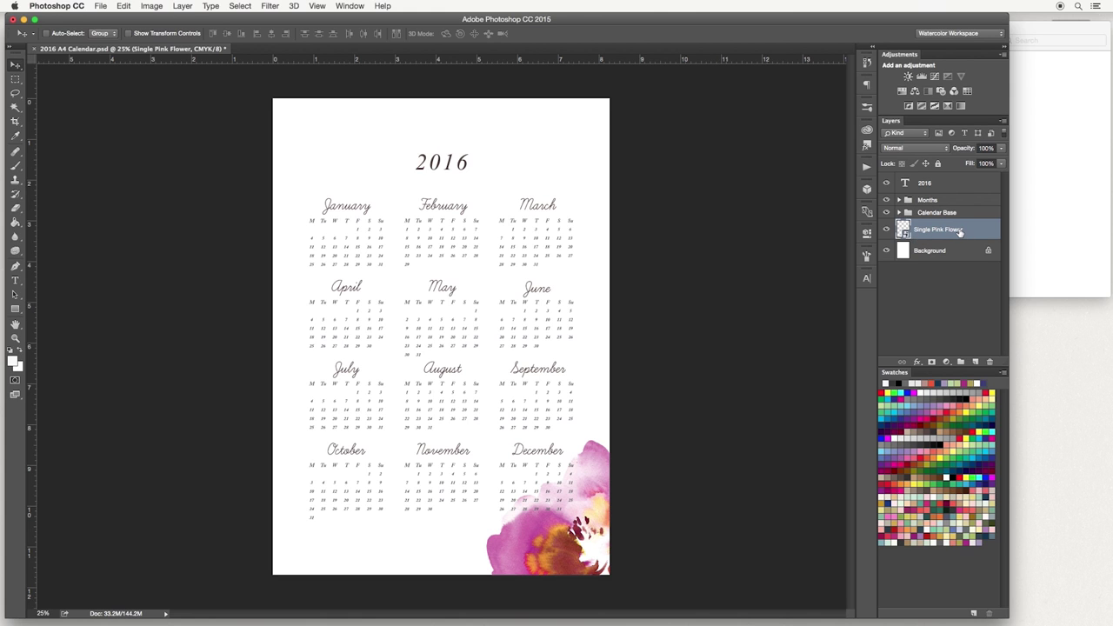
Drag Purple Flower with Stem.png onto the calendar and move it up-left
left_click(1075, 182)
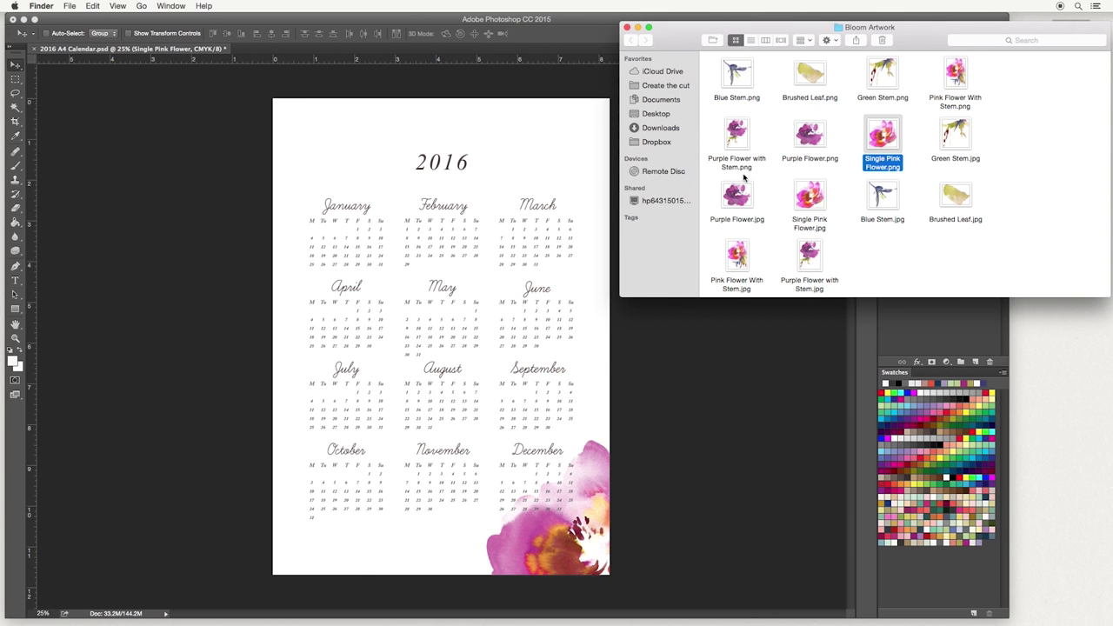
left_click(737, 132)
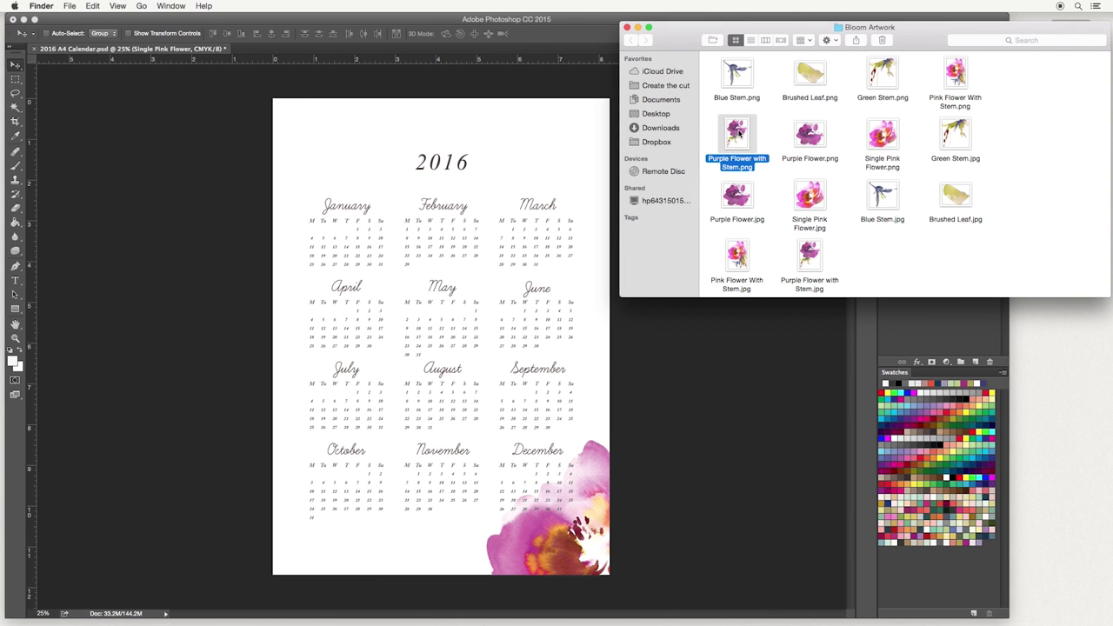
left_click_drag(737, 133, 372, 165)
left_click_drag(463, 260, 411, 192)
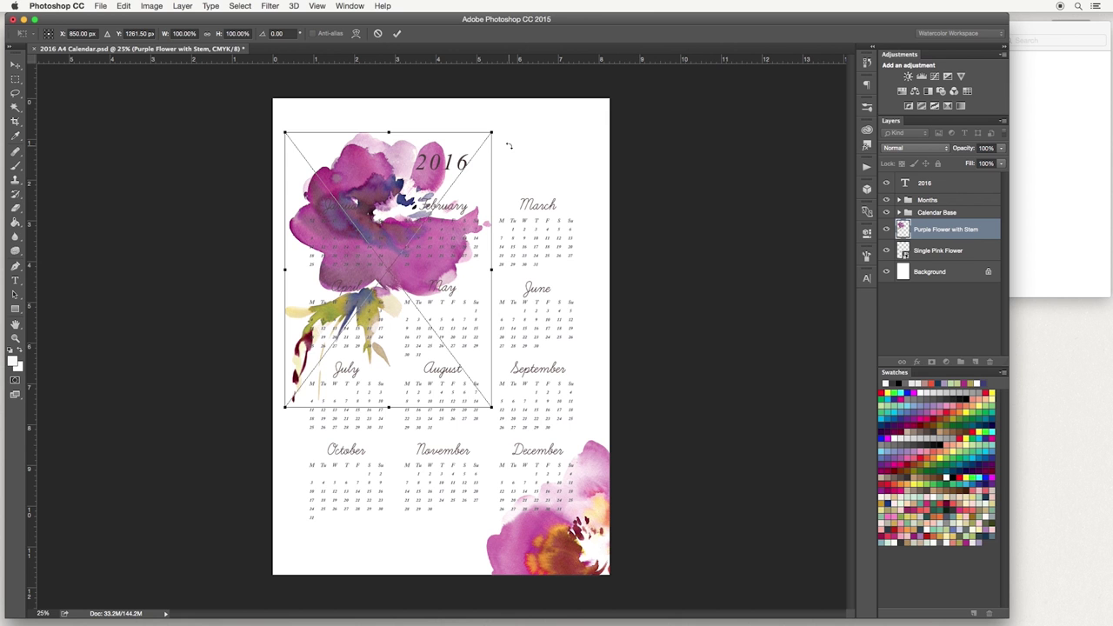
Scale the purple flower to 106.55%, tilt it 10.32°, and tuck it into the top-left corner
mouse_move(509, 146)
left_mouse_down()
mouse_move(535, 207)
mouse_move(510, 137)
mouse_move(516, 142)
left_mouse_up()
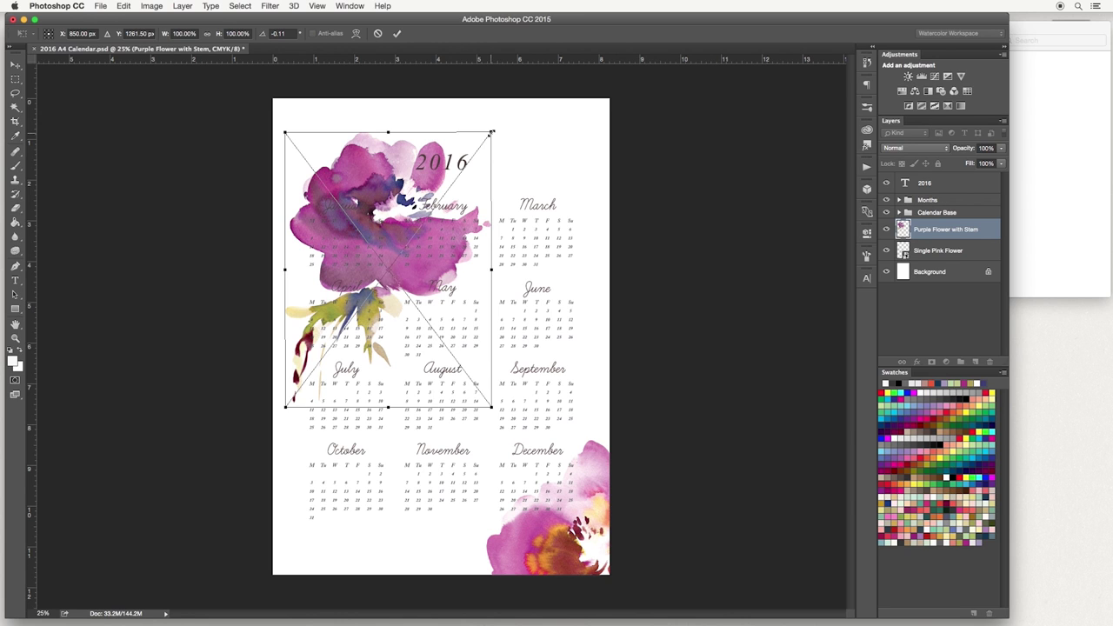
mouse_move(491, 132)
left_mouse_down()
mouse_move(509, 107)
mouse_move(468, 143)
mouse_move(462, 174)
mouse_move(472, 138)
mouse_move(499, 107)
mouse_move(449, 181)
mouse_move(495, 118)
left_mouse_up()
left_click_drag(496, 118, 503, 113)
left_click_drag(459, 241, 351, 193)
left_click_drag(409, 107, 381, 142)
left_click_drag(462, 164, 406, 154)
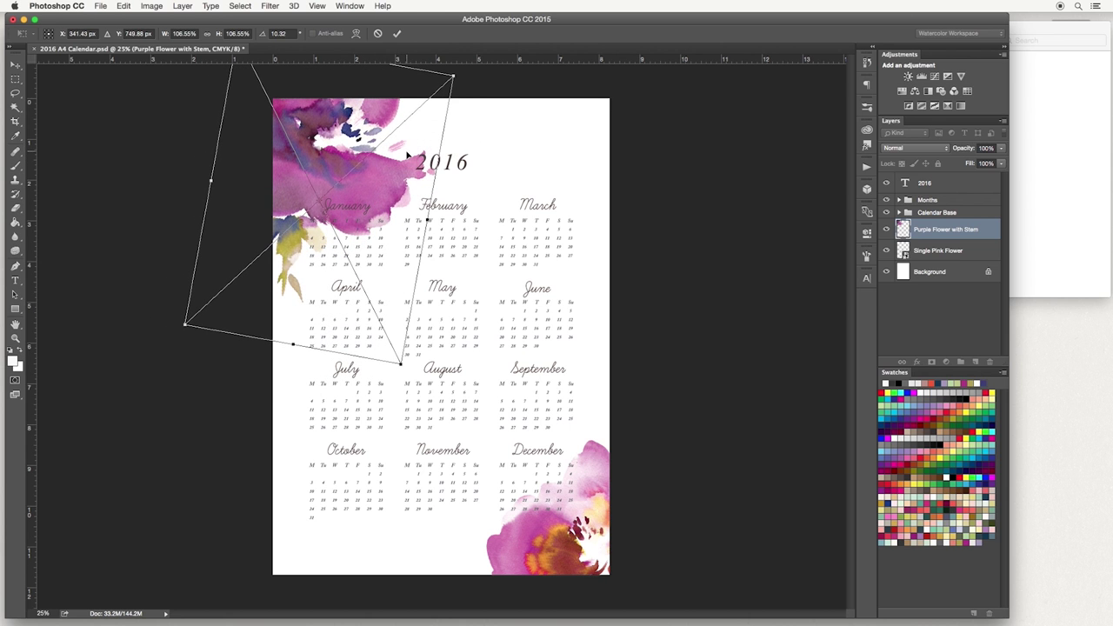
left_click(398, 34)
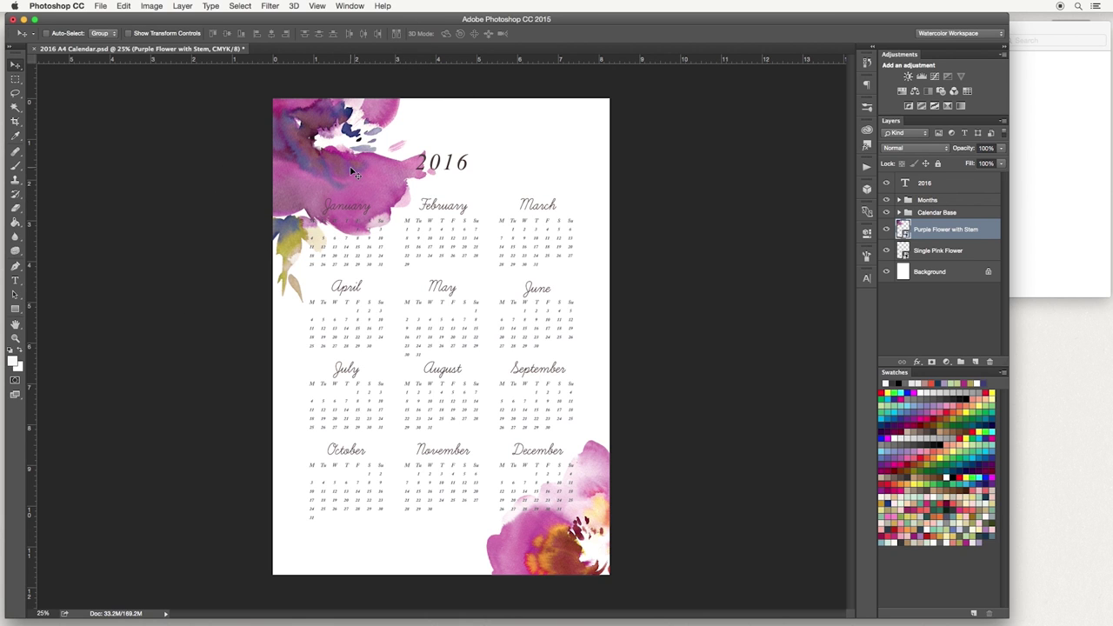
Place Brushed Leaf.png behind the 2016 title, enlarged to about 122%
left_click(1046, 214)
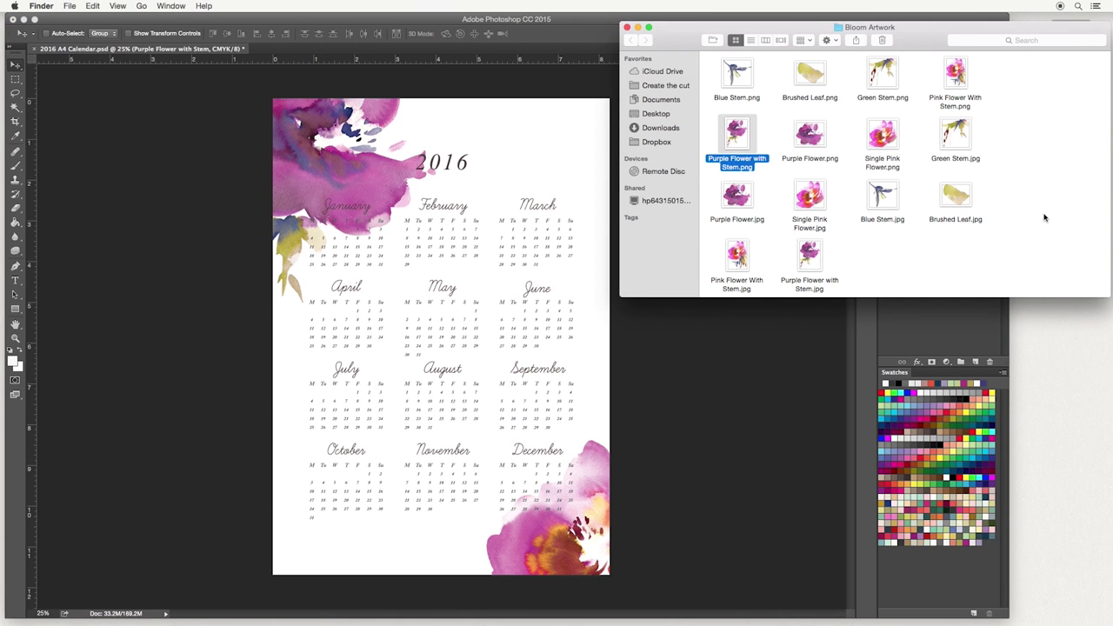
left_click(810, 77)
mouse_move(815, 75)
left_mouse_down()
mouse_move(791, 71)
mouse_move(499, 154)
left_mouse_up()
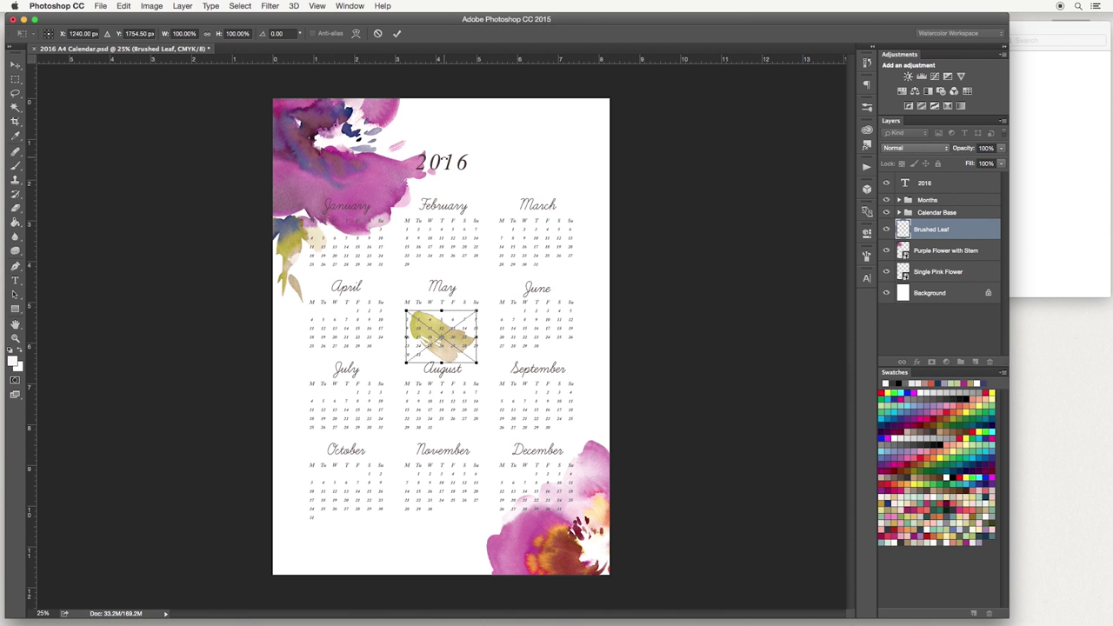
mouse_move(451, 345)
left_mouse_down()
mouse_move(443, 154)
mouse_move(444, 175)
left_mouse_up()
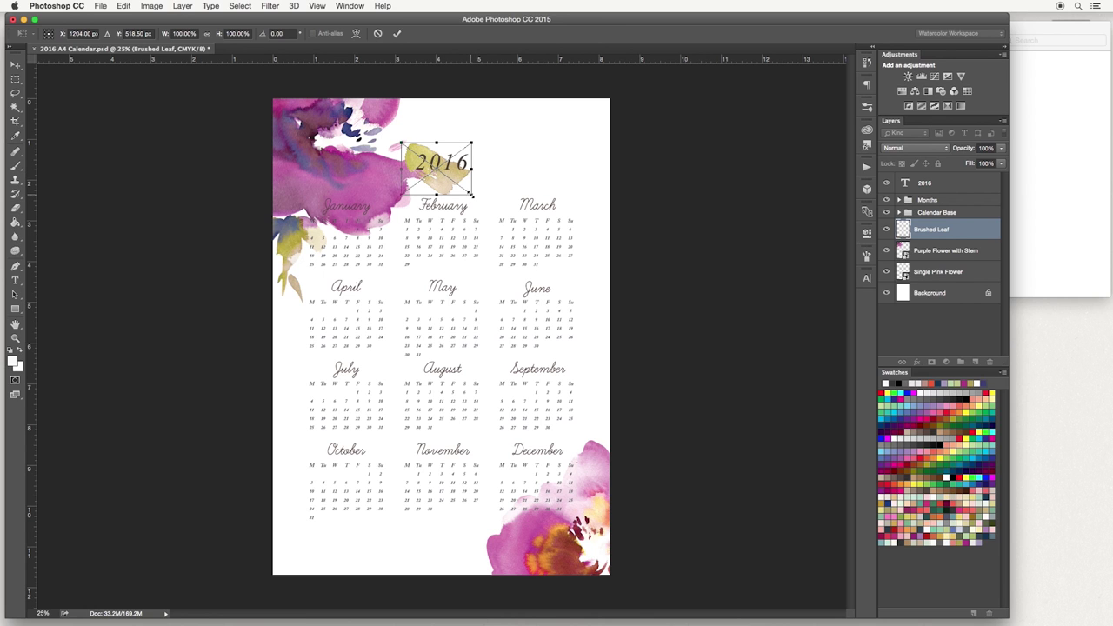
mouse_move(471, 195)
left_mouse_down()
mouse_move(485, 211)
mouse_move(447, 174)
mouse_move(500, 154)
mouse_move(454, 169)
left_mouse_up()
left_click(397, 33)
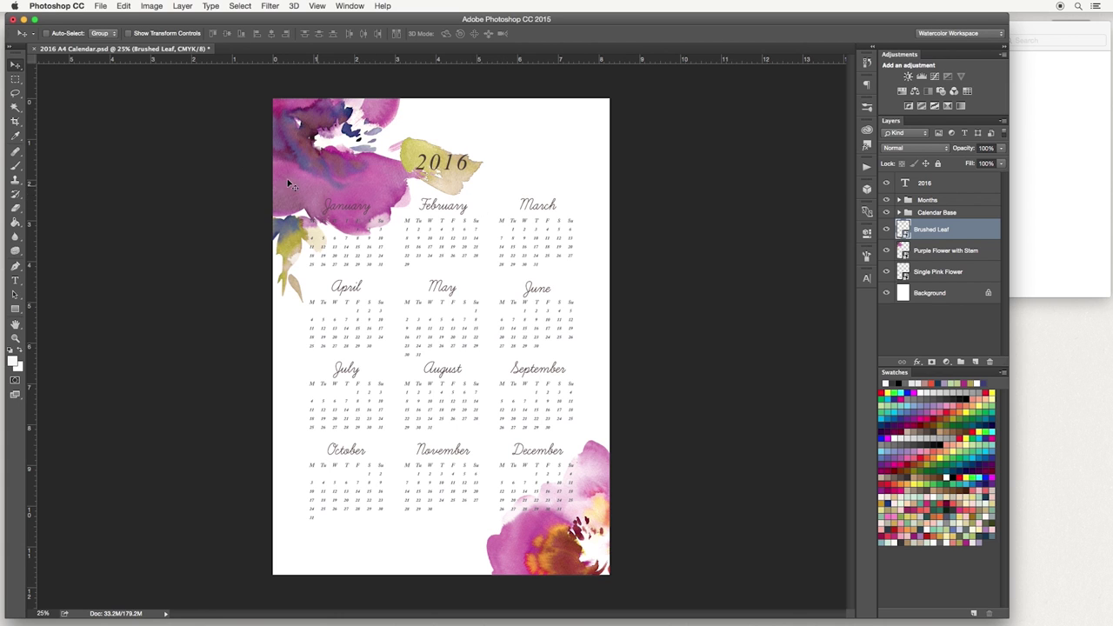
Re-transform the brushed leaf to nearly level at about 124%, nudged behind 2016
left_click(125, 6)
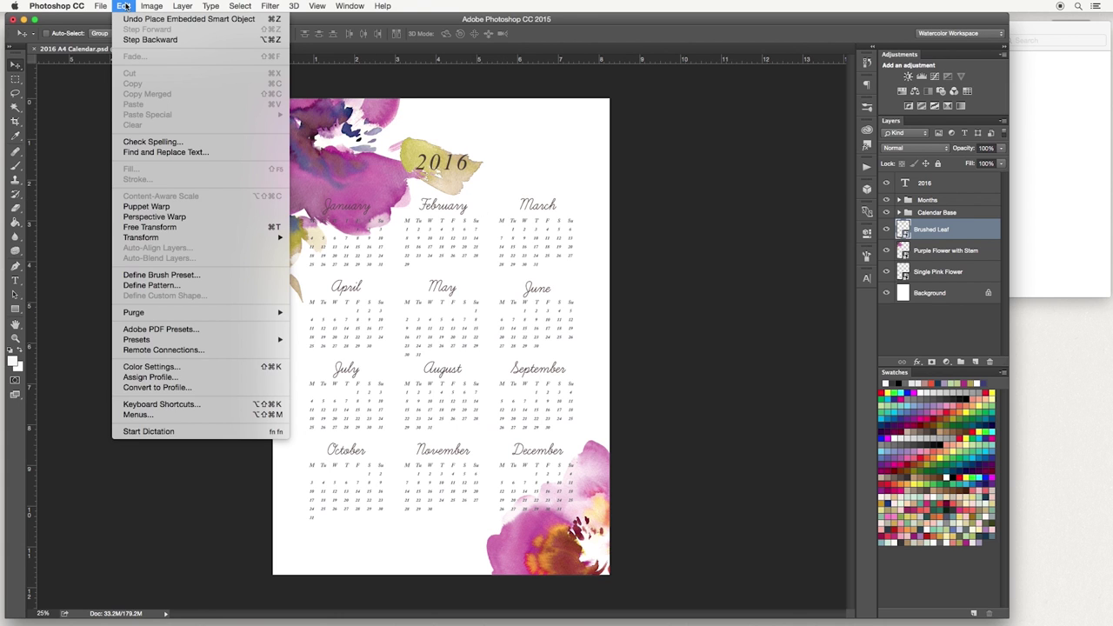
mouse_move(199, 238)
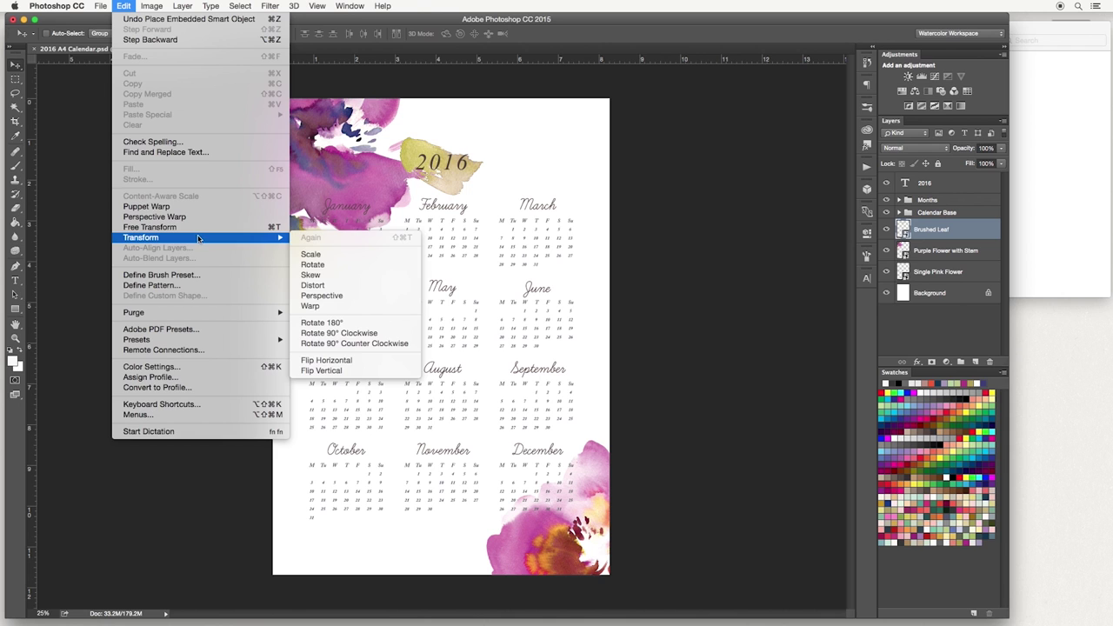
left_click(311, 254)
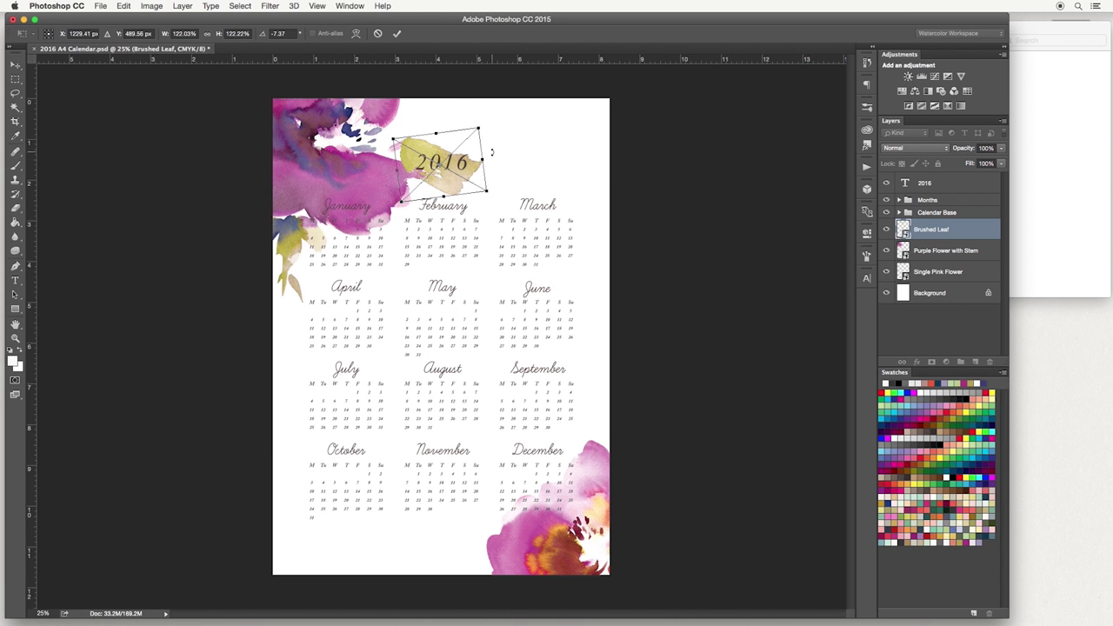
left_click(396, 34)
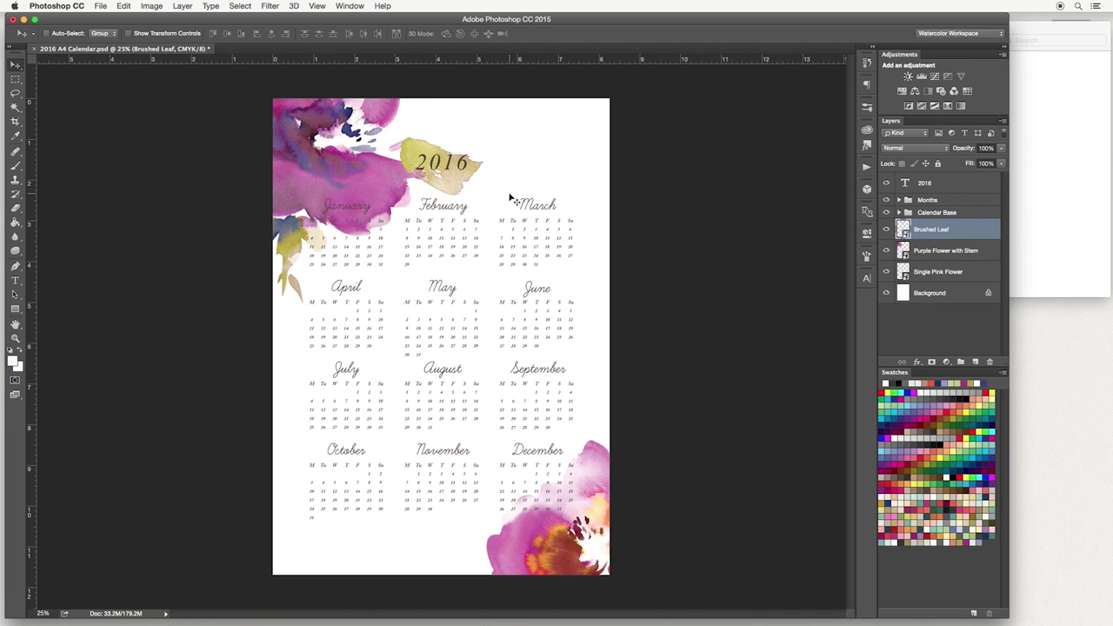
key("super+t")
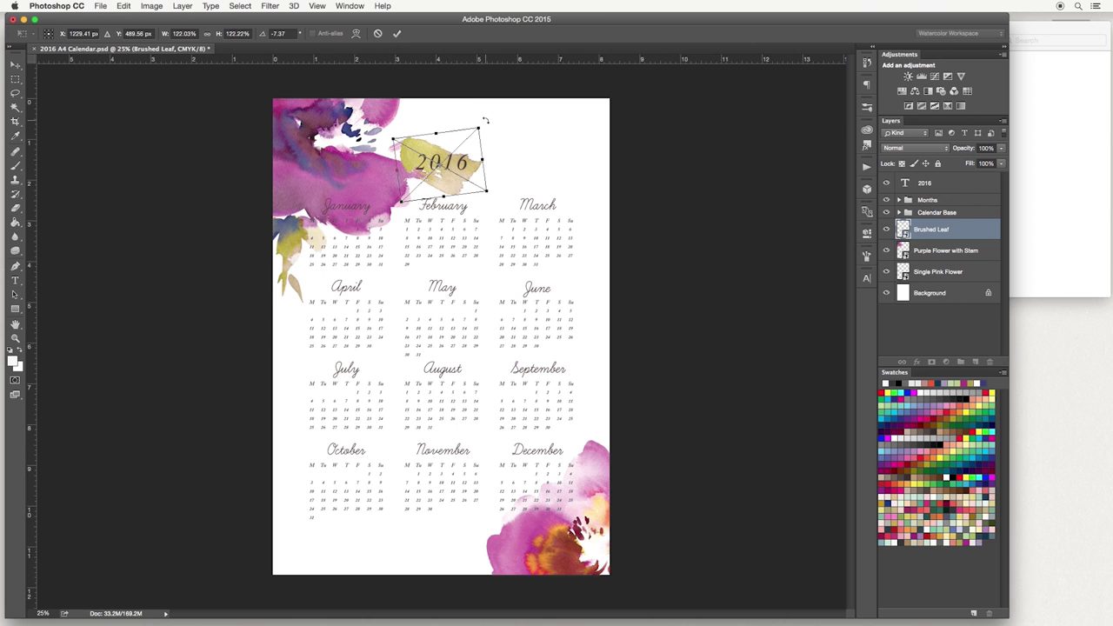
mouse_move(485, 121)
left_mouse_down()
mouse_move(482, 136)
mouse_move(509, 104)
mouse_move(469, 142)
mouse_move(509, 149)
mouse_move(521, 139)
left_mouse_up()
left_click_drag(493, 197, 458, 171)
left_click(397, 33)
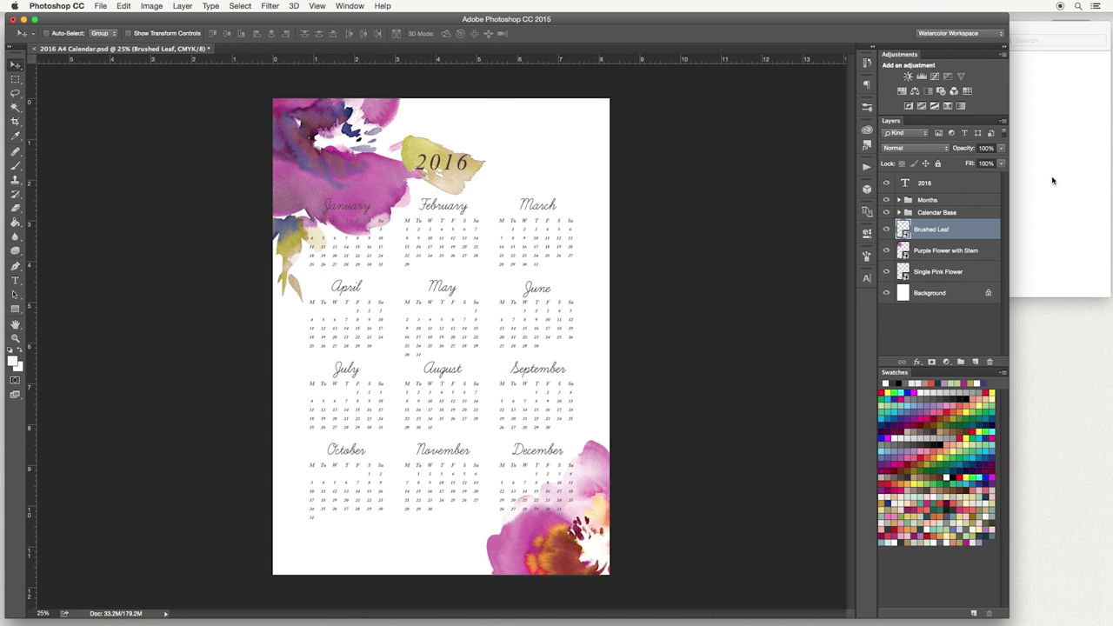
Place Pink Flower With Stem.png over the calendar's top-right corner, tilted about -6°
left_click(1044, 189)
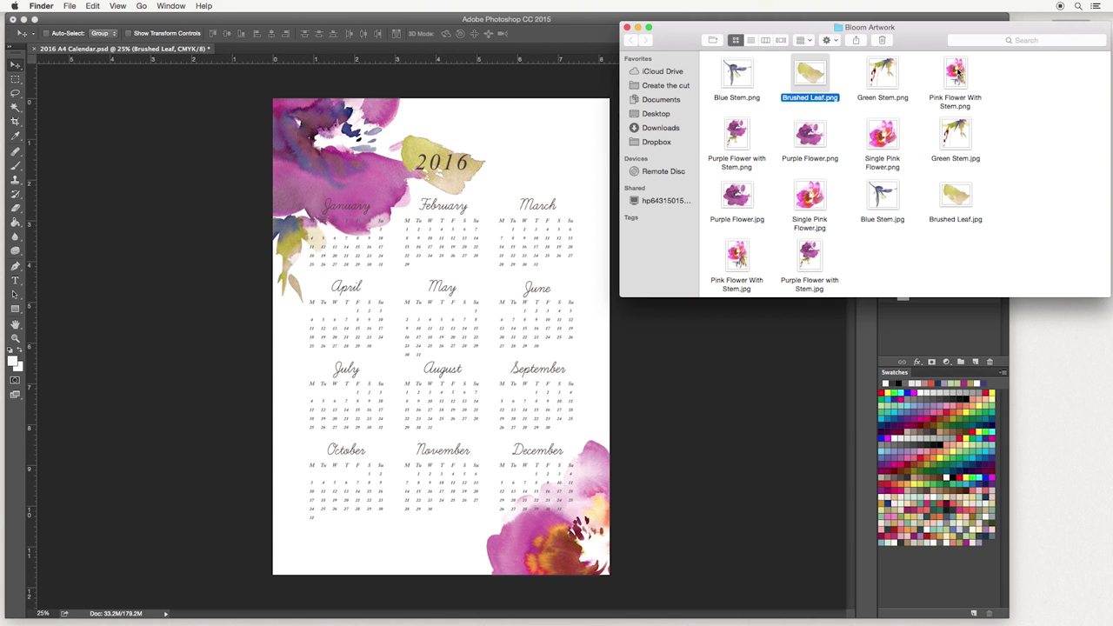
left_click_drag(957, 76, 514, 248)
left_click_drag(438, 265, 548, 137)
left_click_drag(668, 331, 686, 316)
left_click_drag(542, 258, 565, 261)
left_click(397, 33)
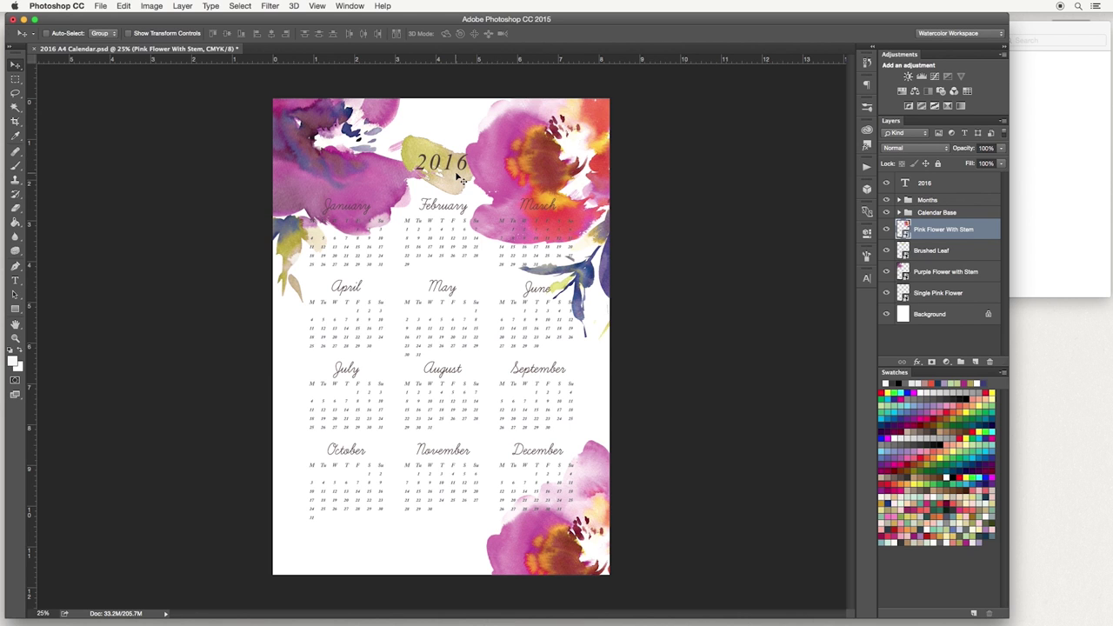
left_click(960, 254)
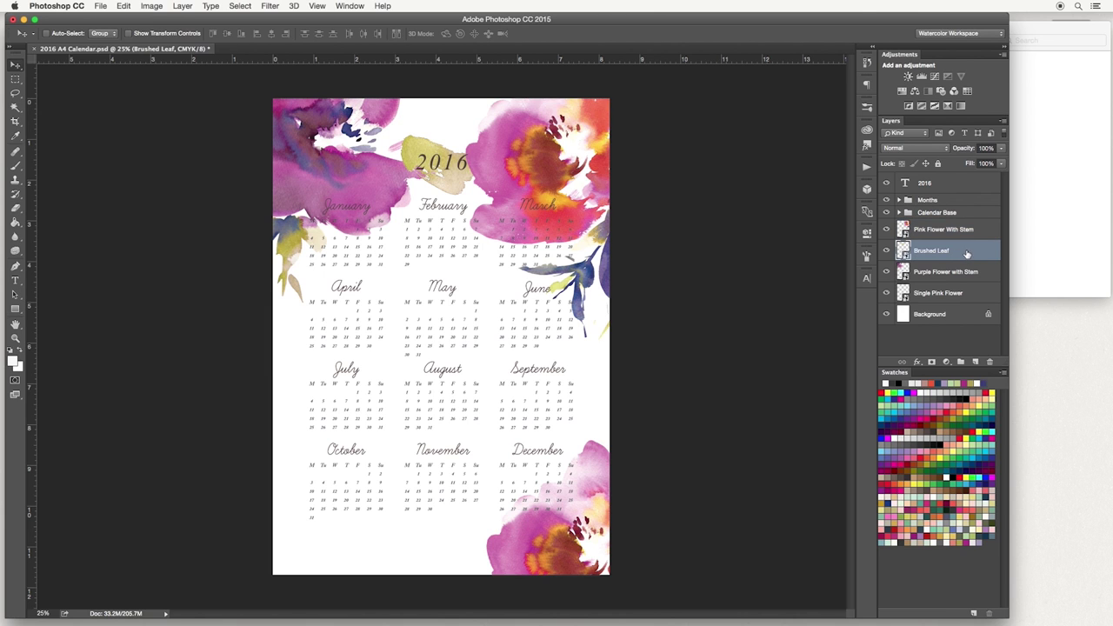
Stack Brushed Leaf above Pink Flower With Stem and lower the flower's opacity to about 65%
left_click(967, 229, "shift")
left_click_drag(968, 229, 963, 219)
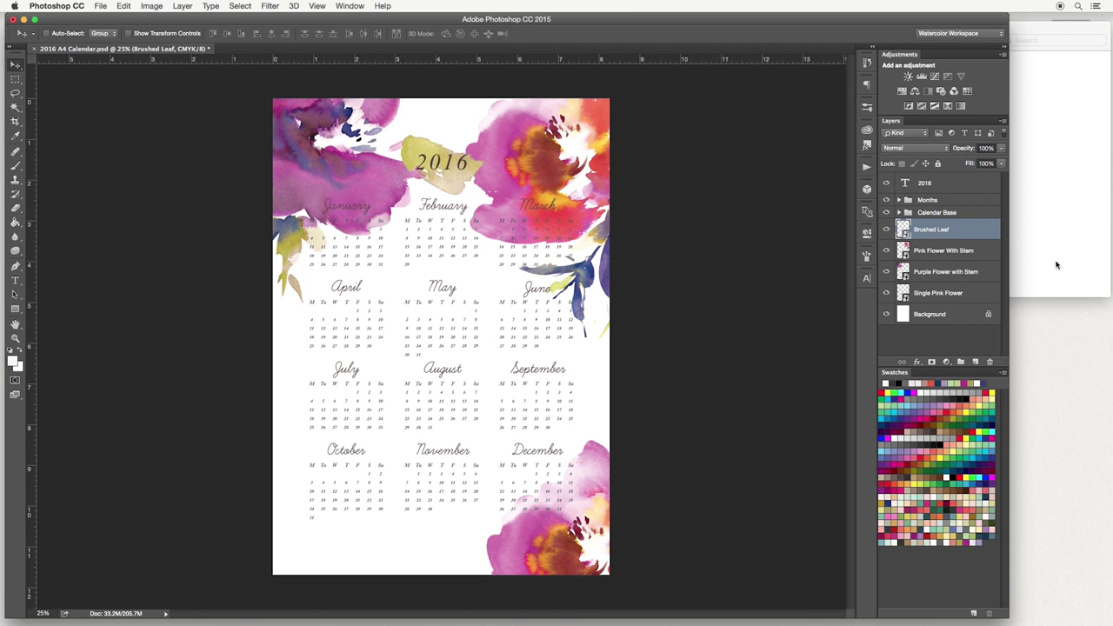
left_click(984, 252)
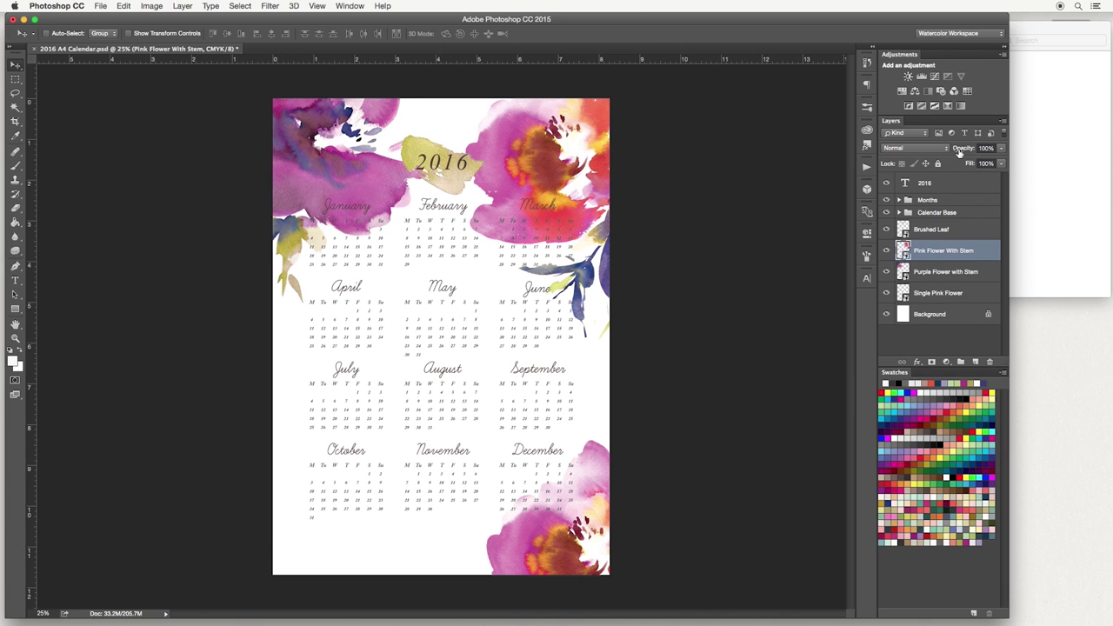
left_click(1002, 148)
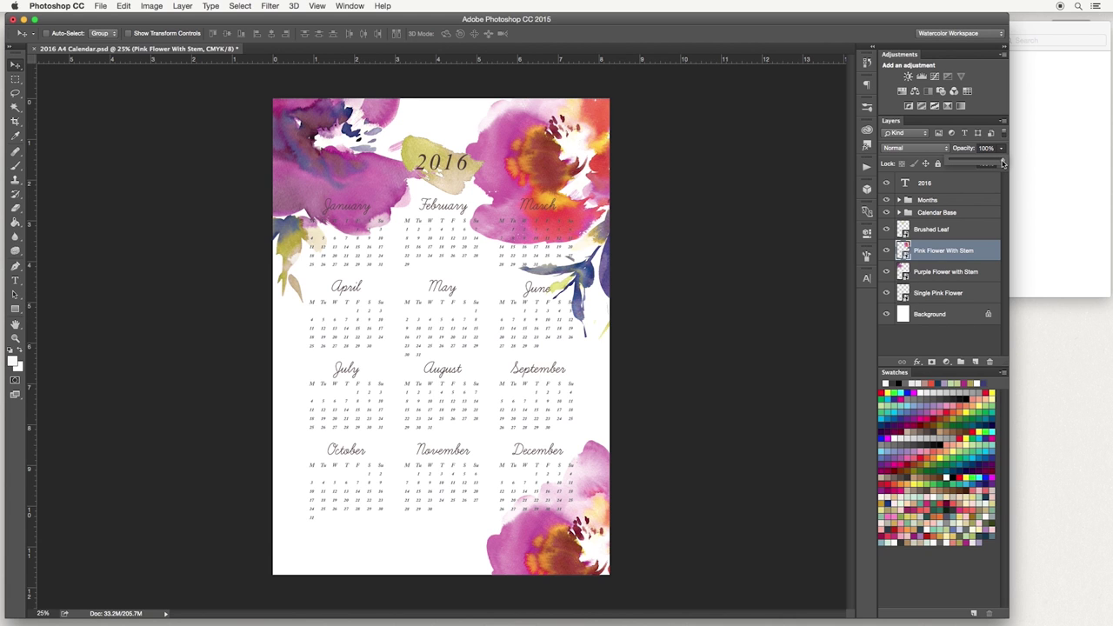
left_click_drag(1001, 164, 984, 163)
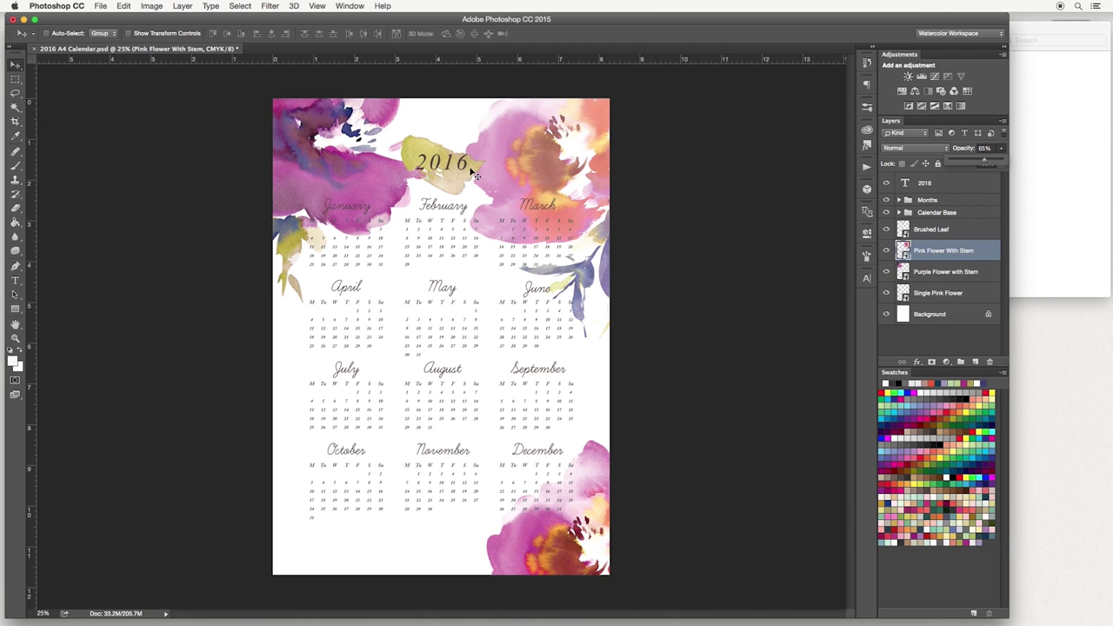
Lower the Brushed Leaf layer's opacity to 67%
left_click(974, 231)
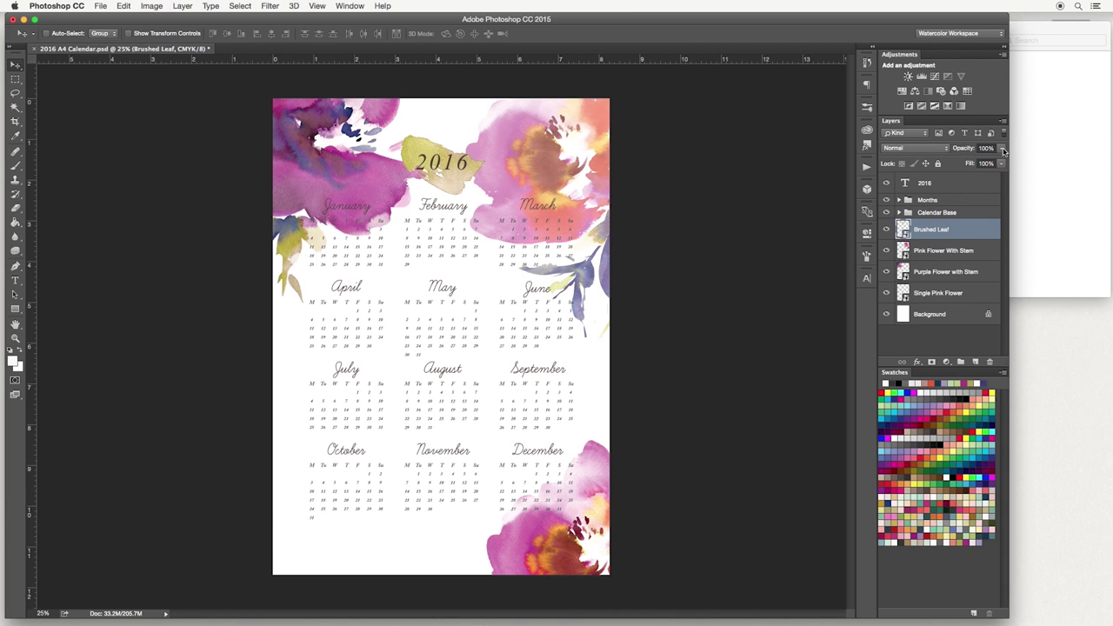
left_click_drag(1004, 166, 984, 162)
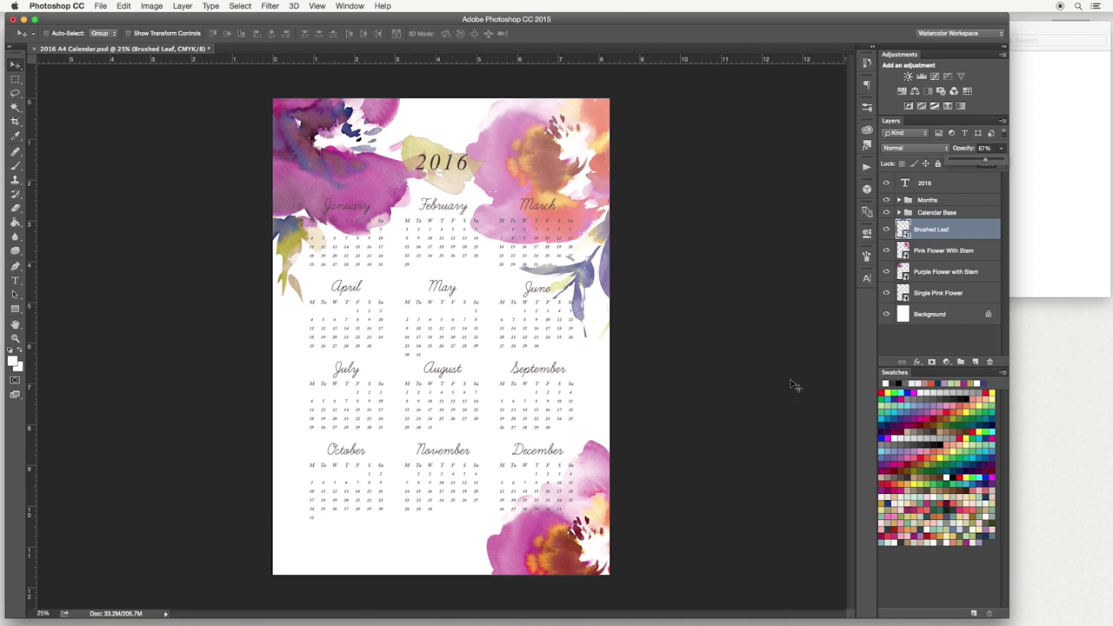
left_click(977, 294)
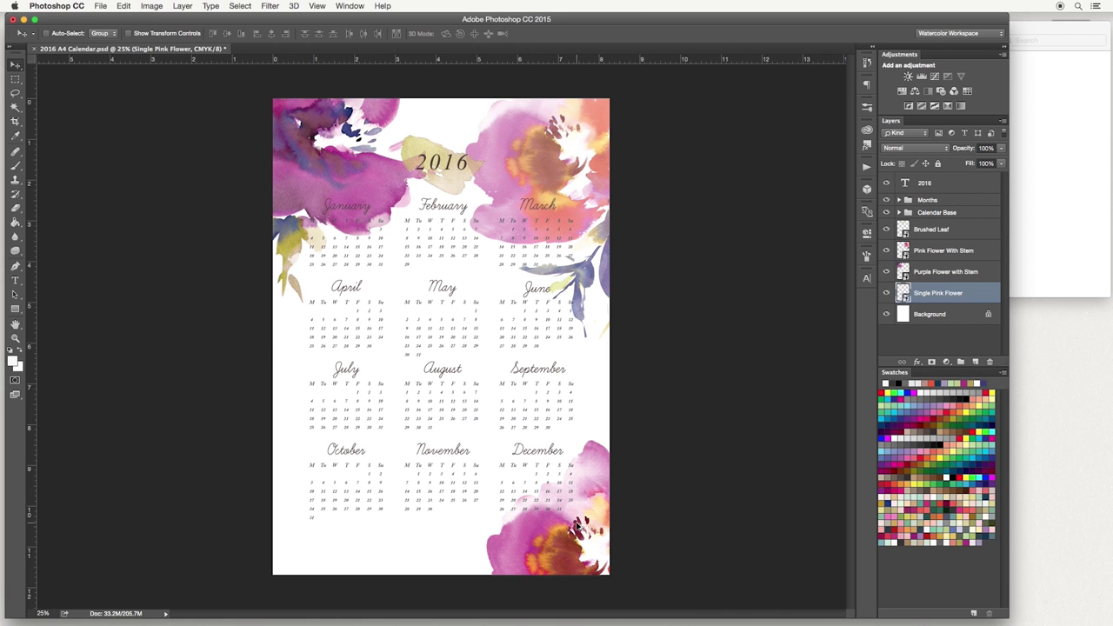
Alt-drag a copy of the Single Pink Flower and move it over July and October
left_click_drag(571, 522, 344, 471)
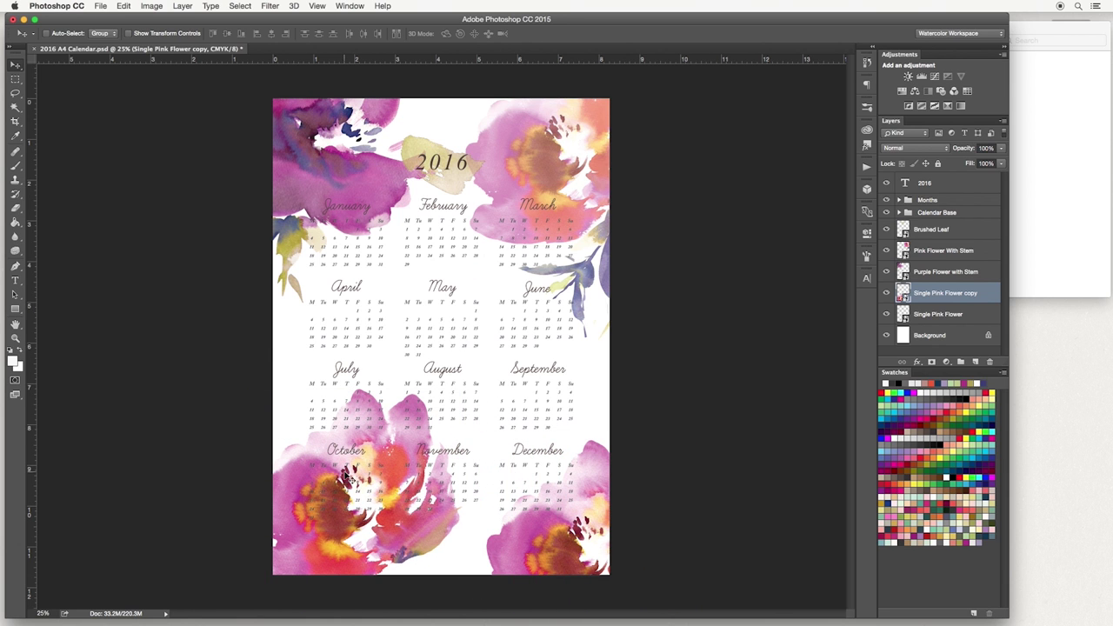
left_click(966, 315)
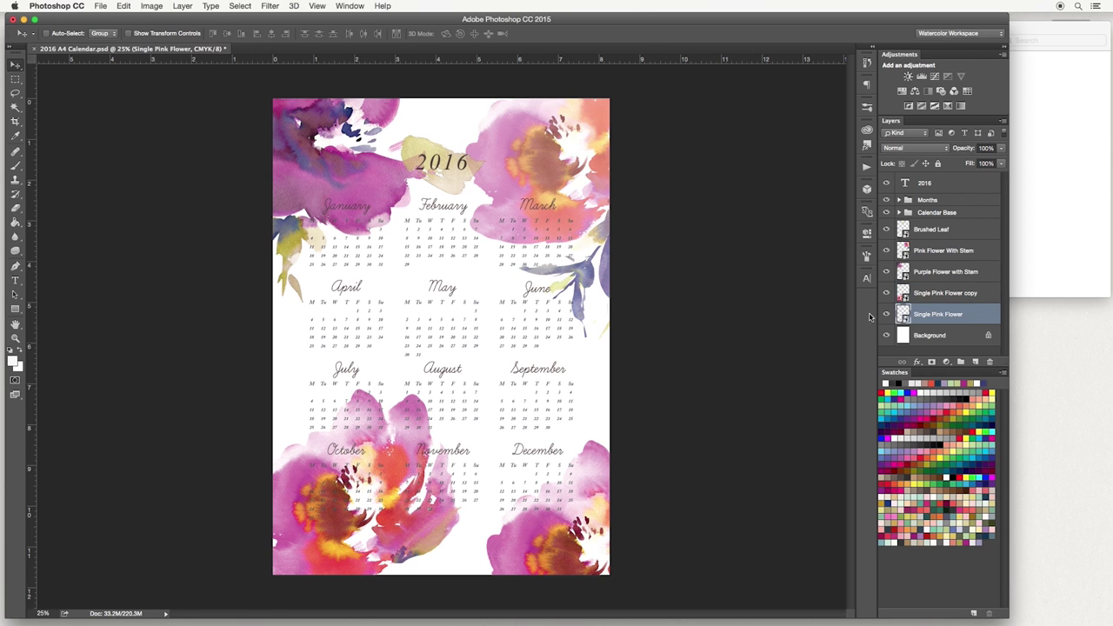
left_click(887, 315)
left_click(947, 293)
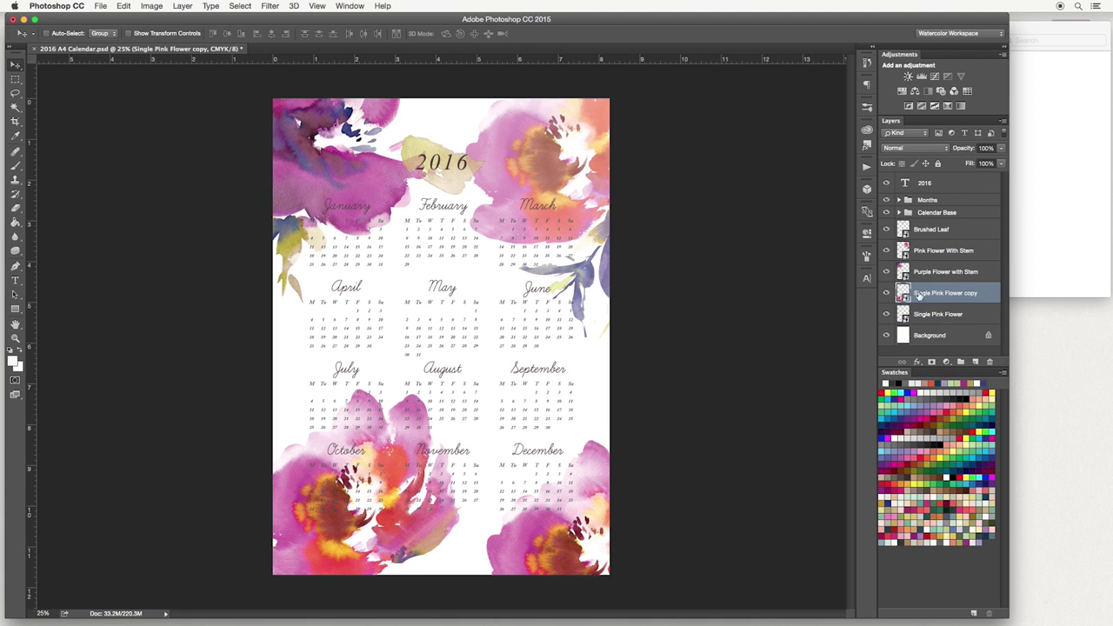
left_click(887, 294)
left_click(887, 294)
left_click_drag(370, 509, 348, 413)
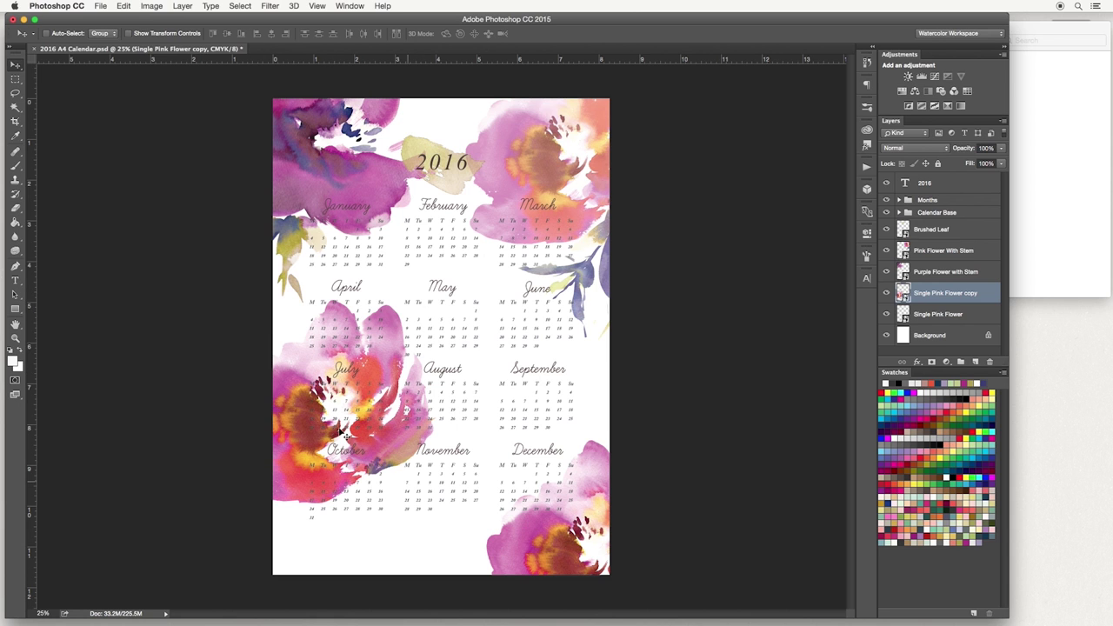
left_click(123, 6)
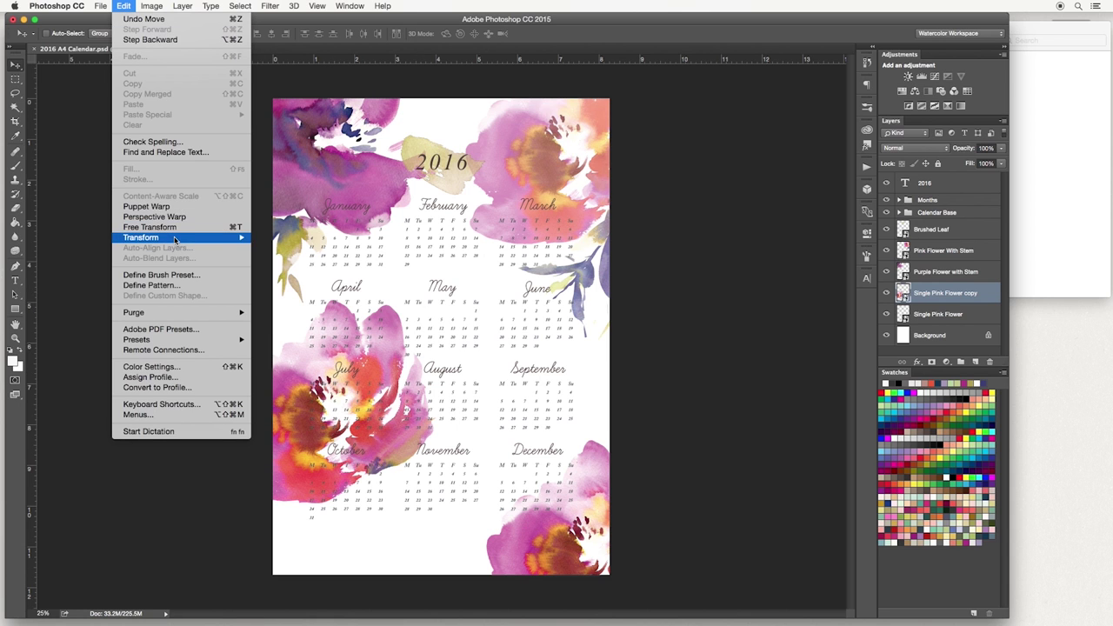
Flip the copied flower horizontally, scale it to about 94% and tilt it -3.99°
left_click(490, 346)
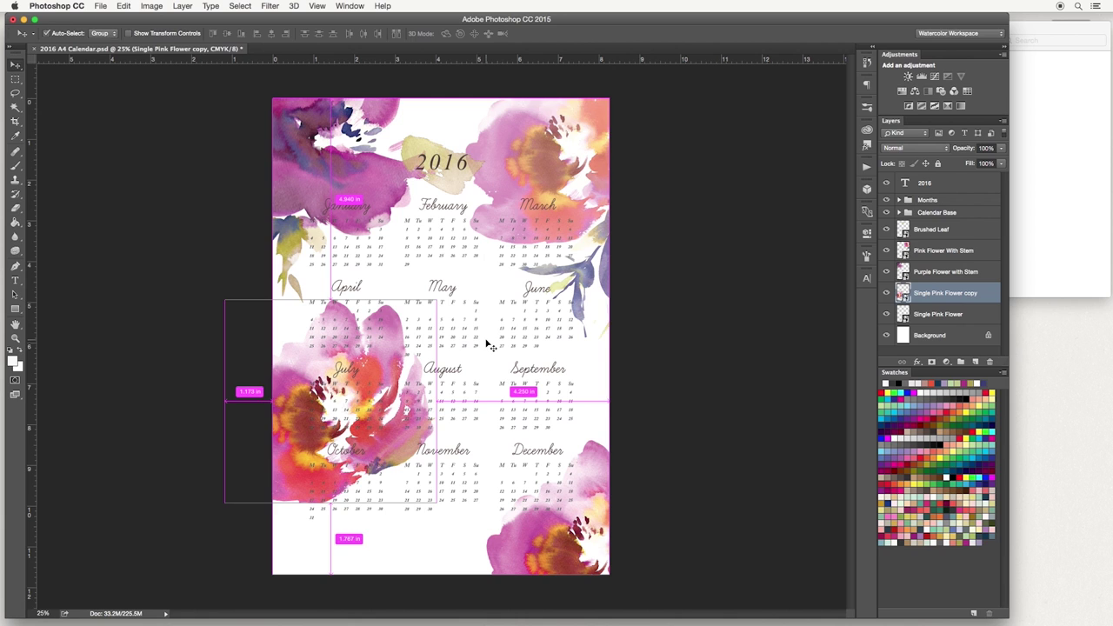
key("super+t")
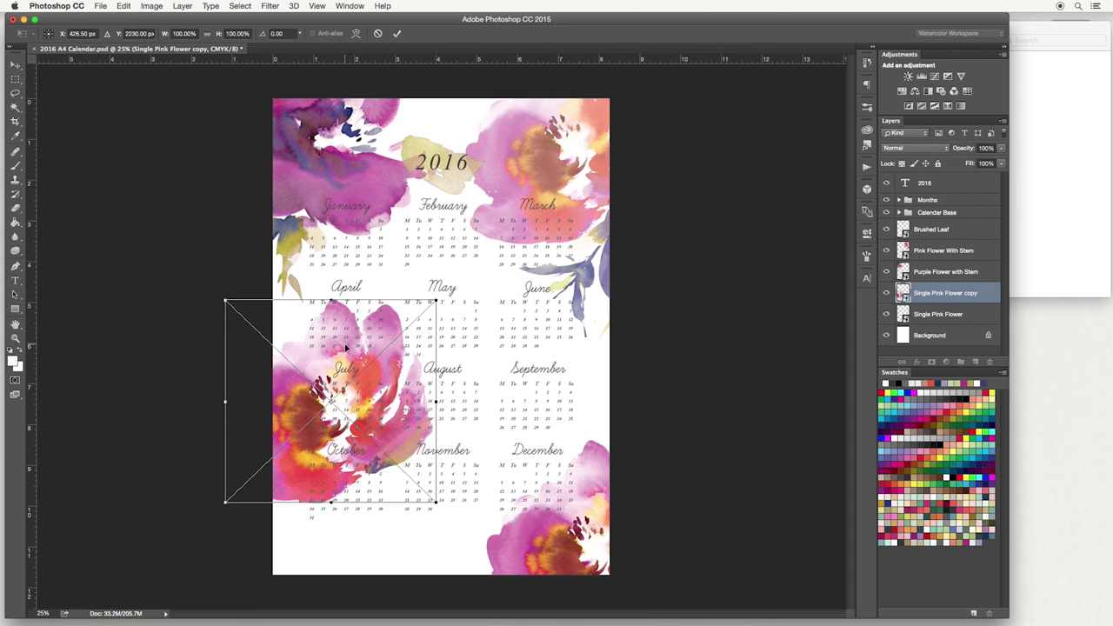
right_click(346, 347)
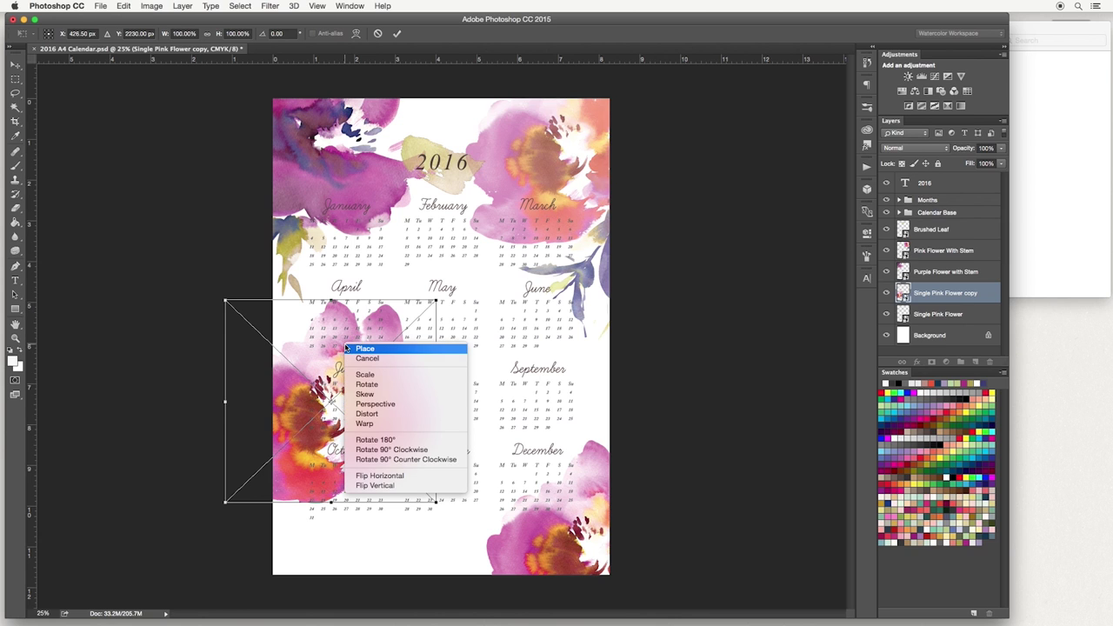
left_click(431, 476)
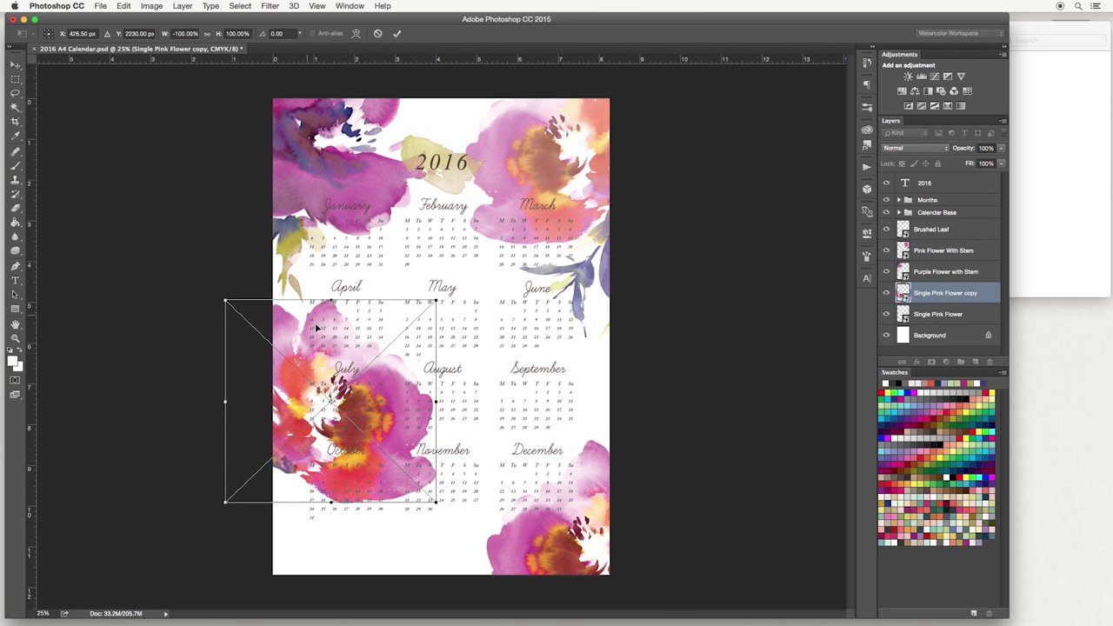
left_click_drag(346, 348, 321, 330)
left_click_drag(412, 283, 400, 296)
left_click_drag(362, 345, 425, 322)
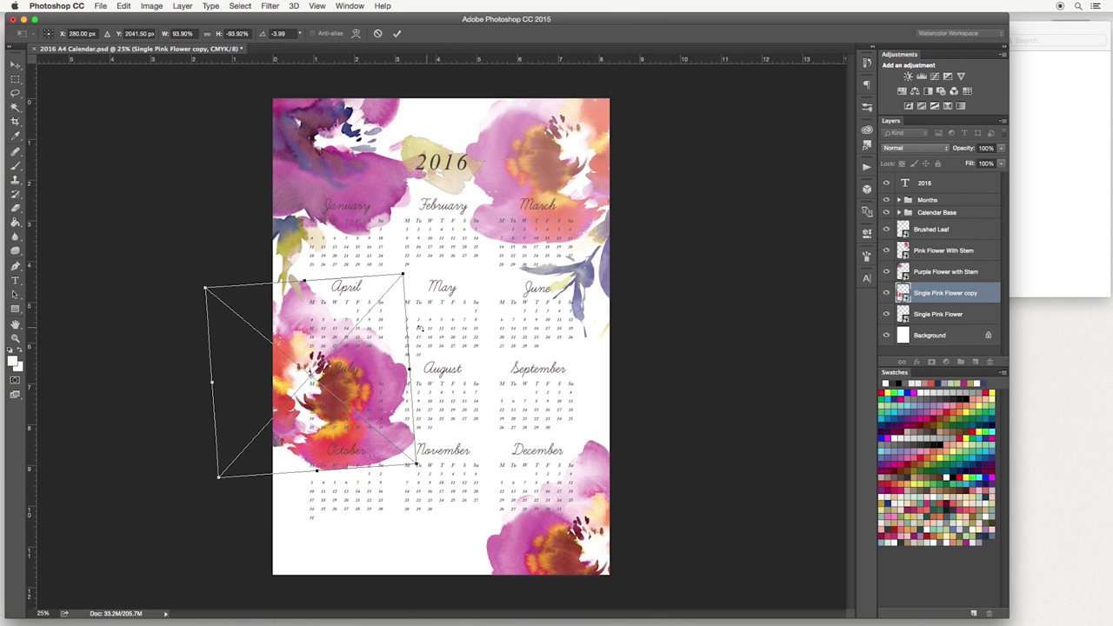
left_click_drag(338, 336, 342, 354)
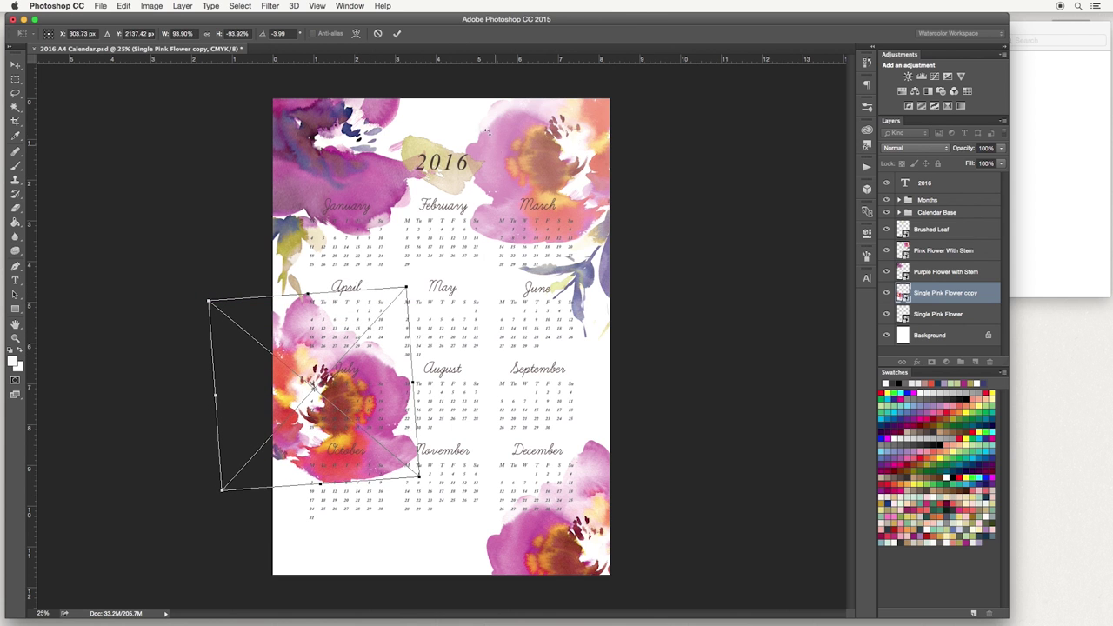
left_click(397, 33)
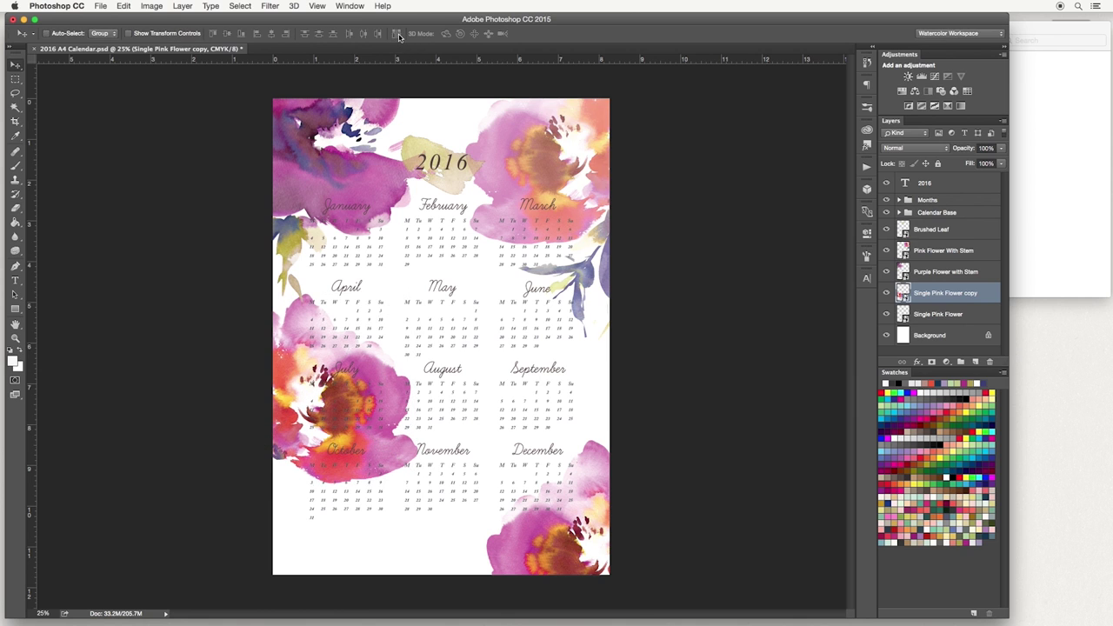
Drag the Single Pink Flower copy's opacity down to 39%
left_click(1002, 149)
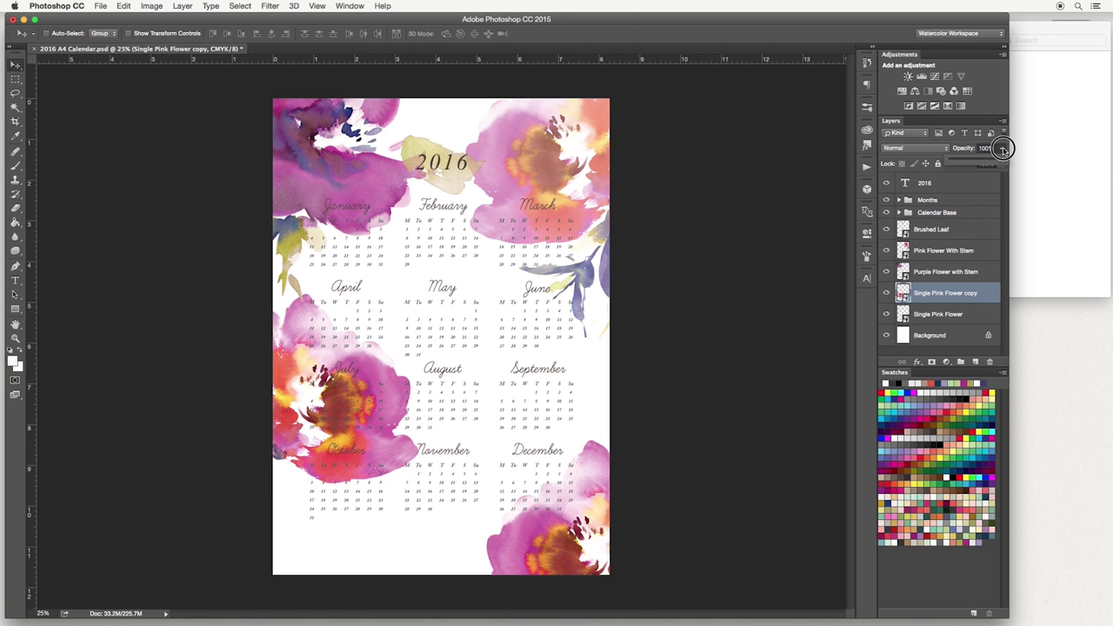
left_click_drag(1002, 159, 975, 161)
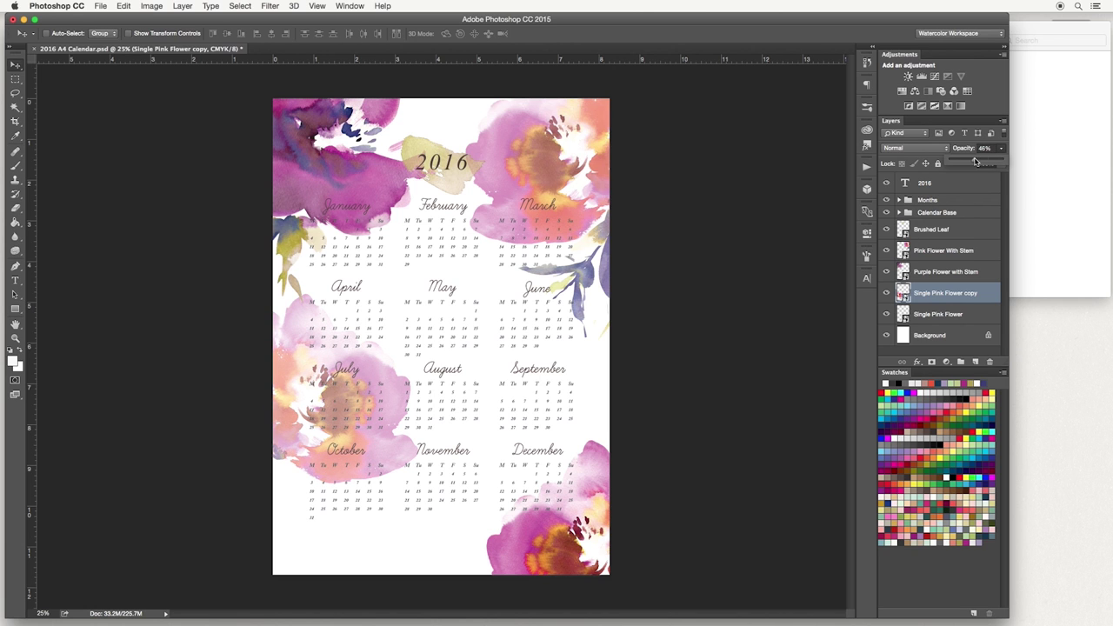
left_click_drag(975, 162, 971, 162)
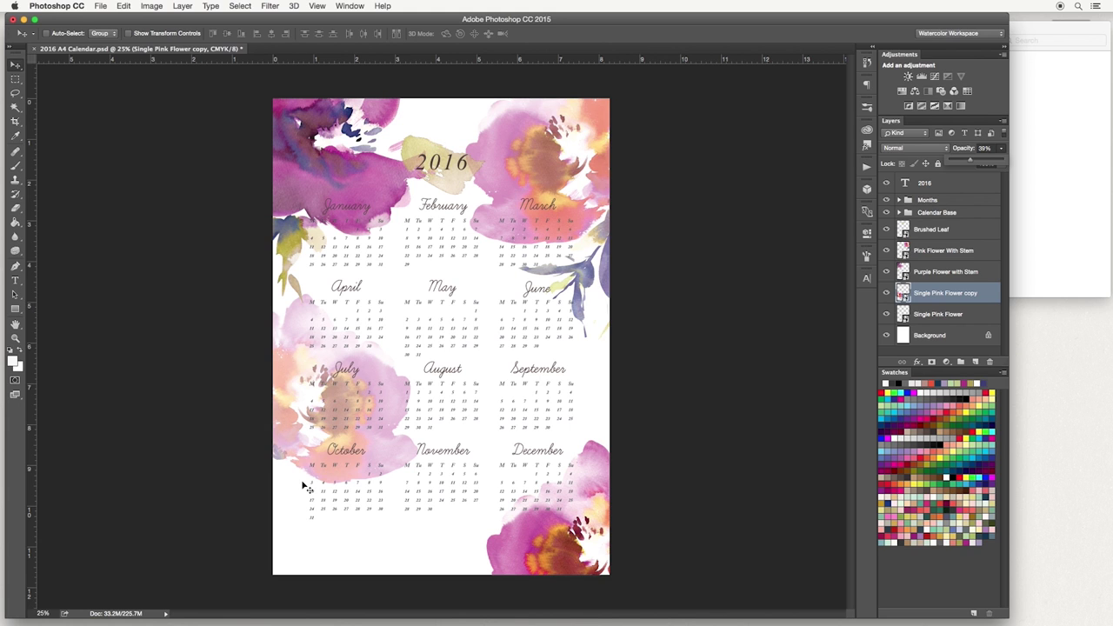
left_click(957, 230)
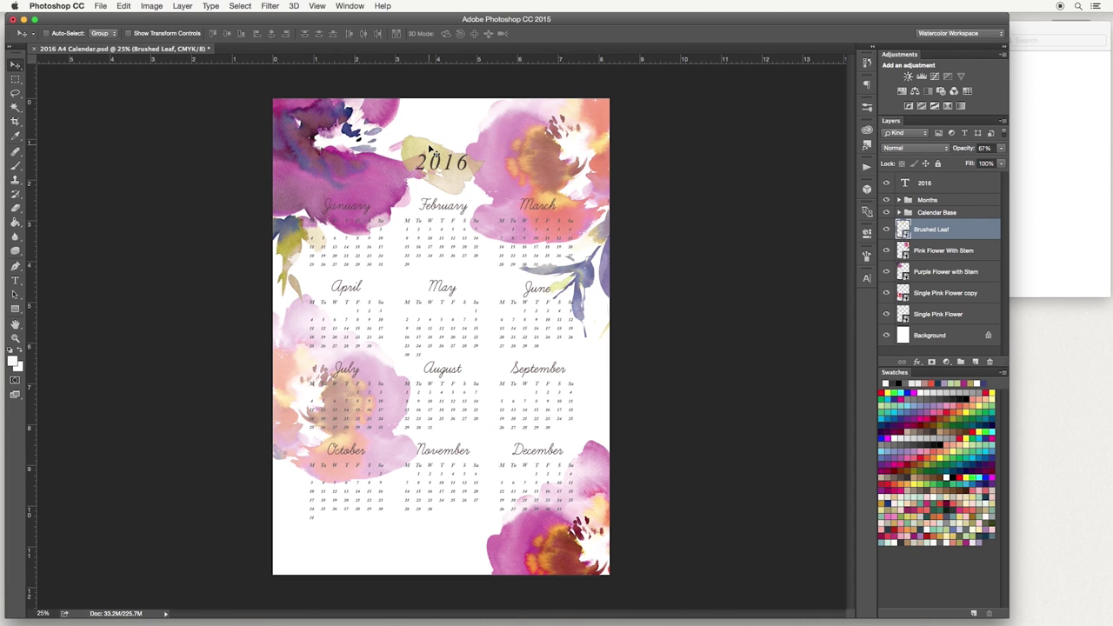
Duplicate the brushed leaf below October and rotate it into the bottom-left corner
mouse_move(429, 150)
left_mouse_down()
mouse_move(360, 446)
mouse_move(313, 471)
left_mouse_up()
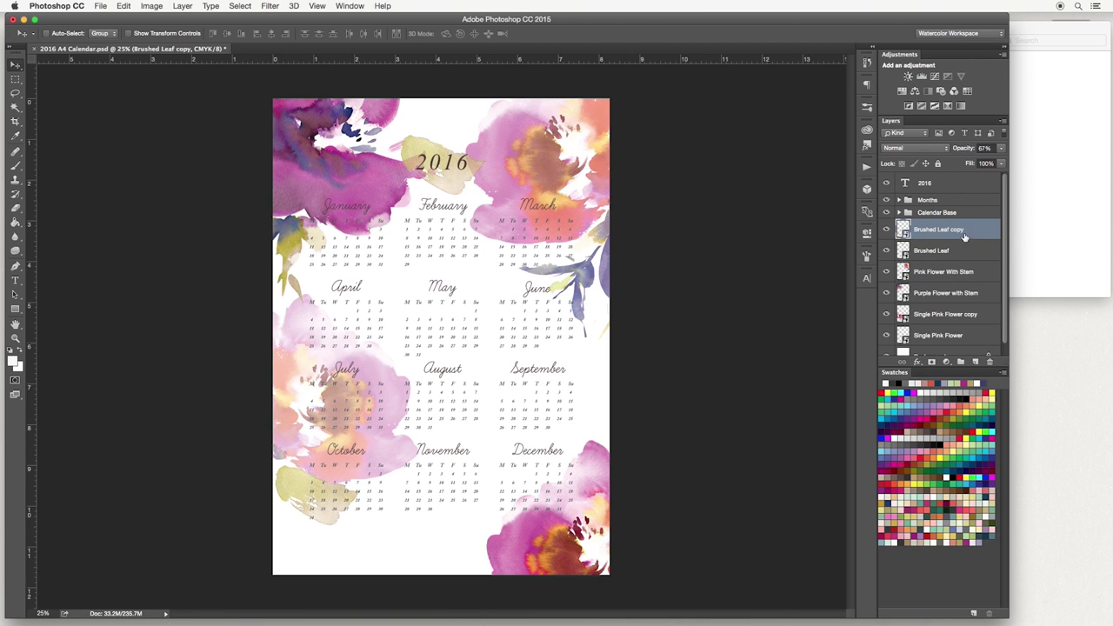
left_click_drag(341, 505, 334, 511)
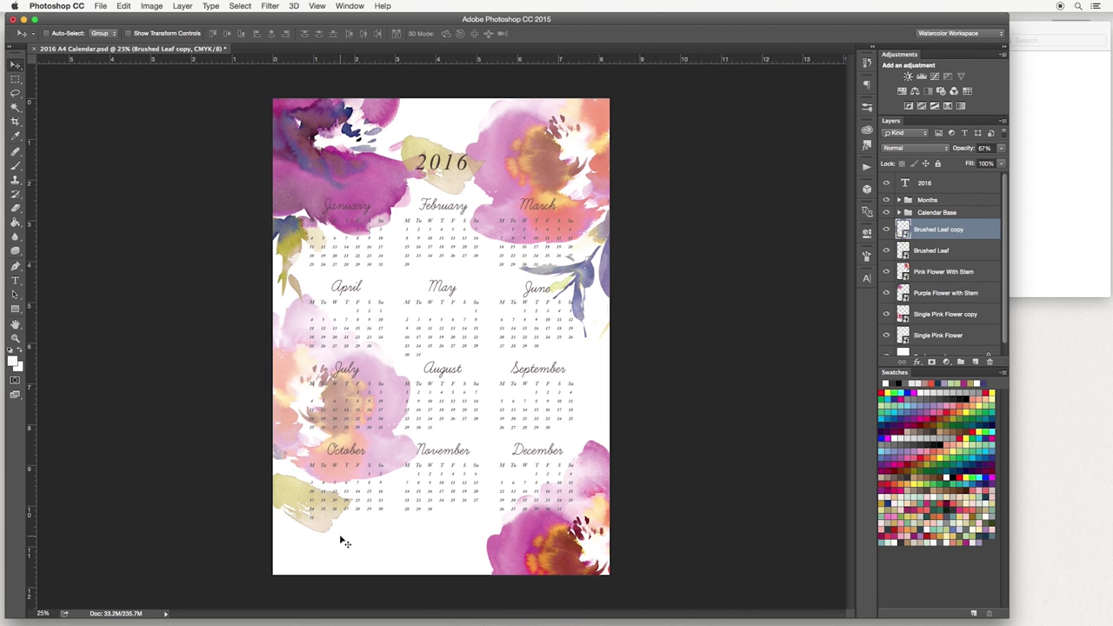
key("ctrl+t")
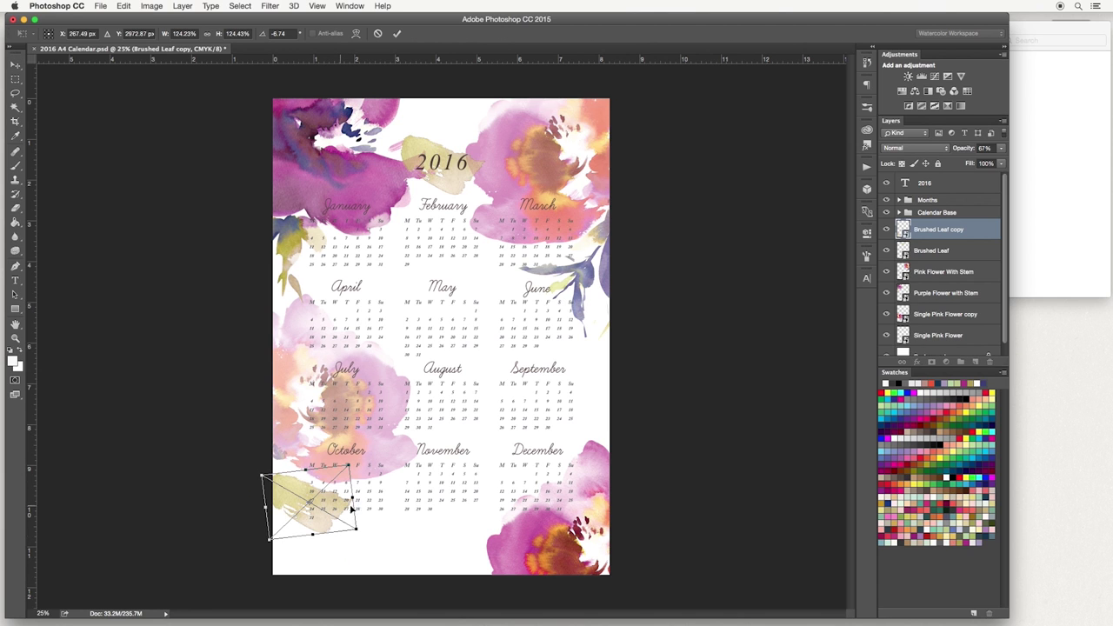
left_click_drag(356, 461, 373, 452)
left_click_drag(333, 493, 322, 479)
left_click_drag(391, 484, 392, 483)
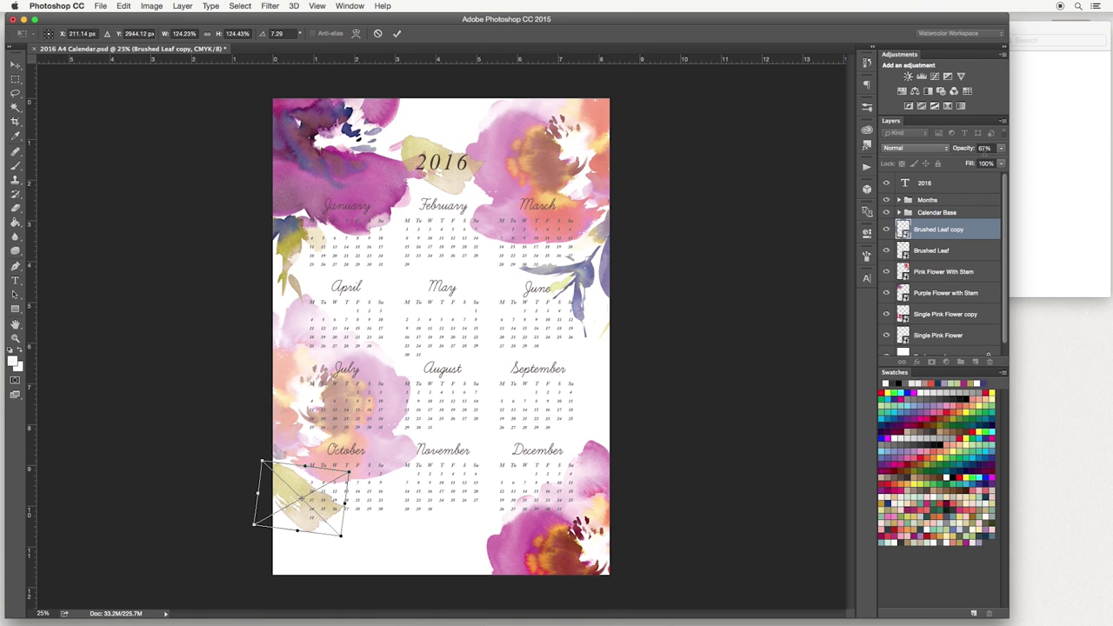
Raise the Brushed Leaf copy's opacity to 80% and commit its new angle
left_click(1001, 147)
left_click_drag(989, 165, 992, 162)
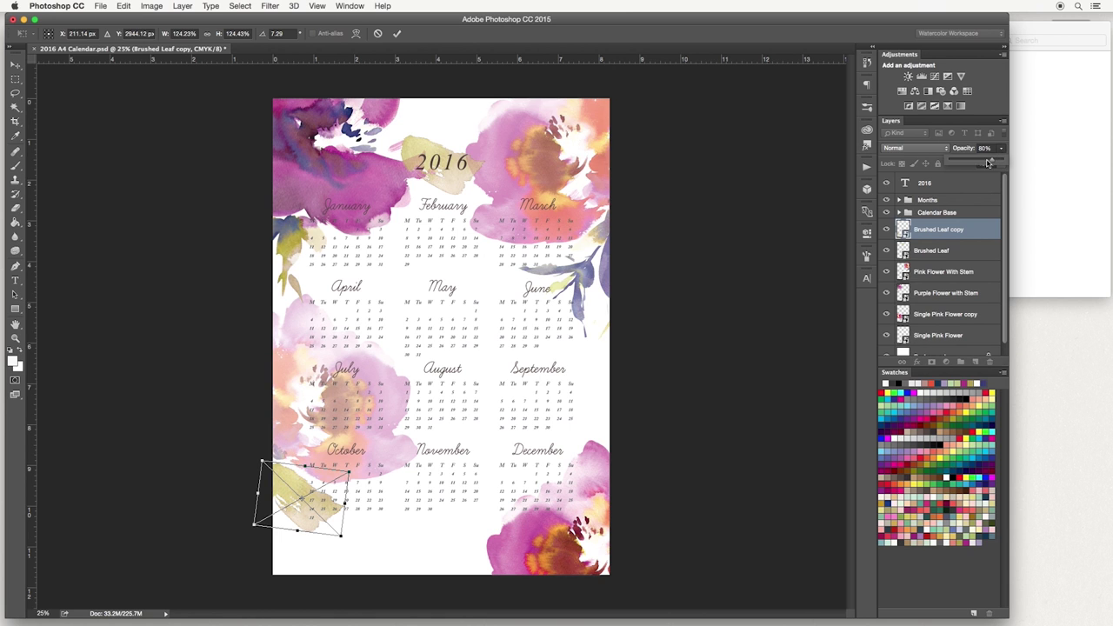
left_click(398, 35)
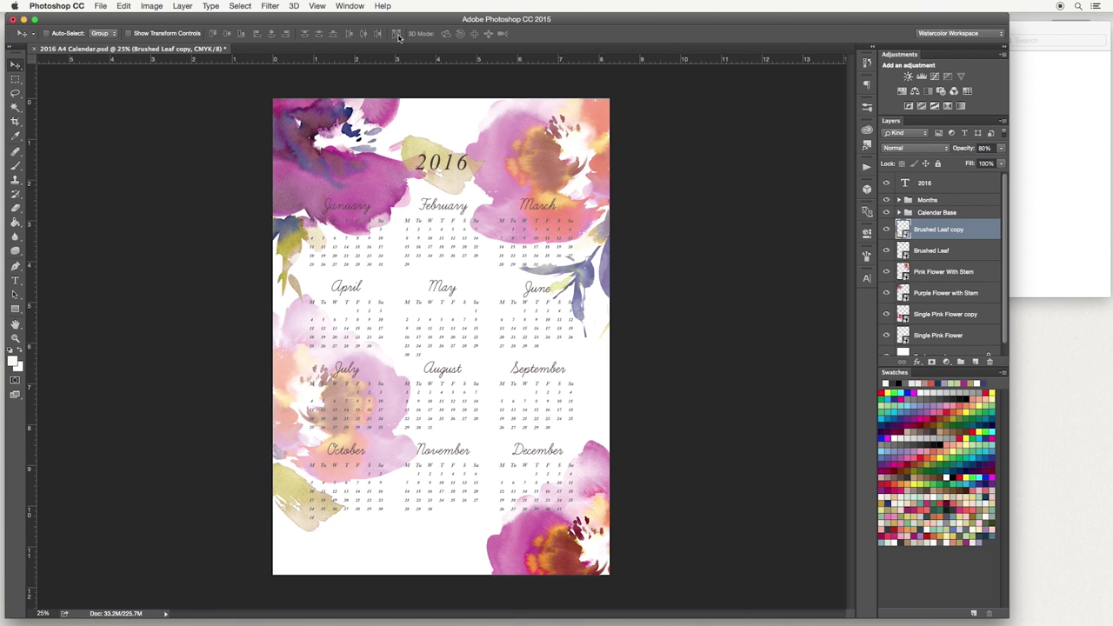
left_click(1049, 228)
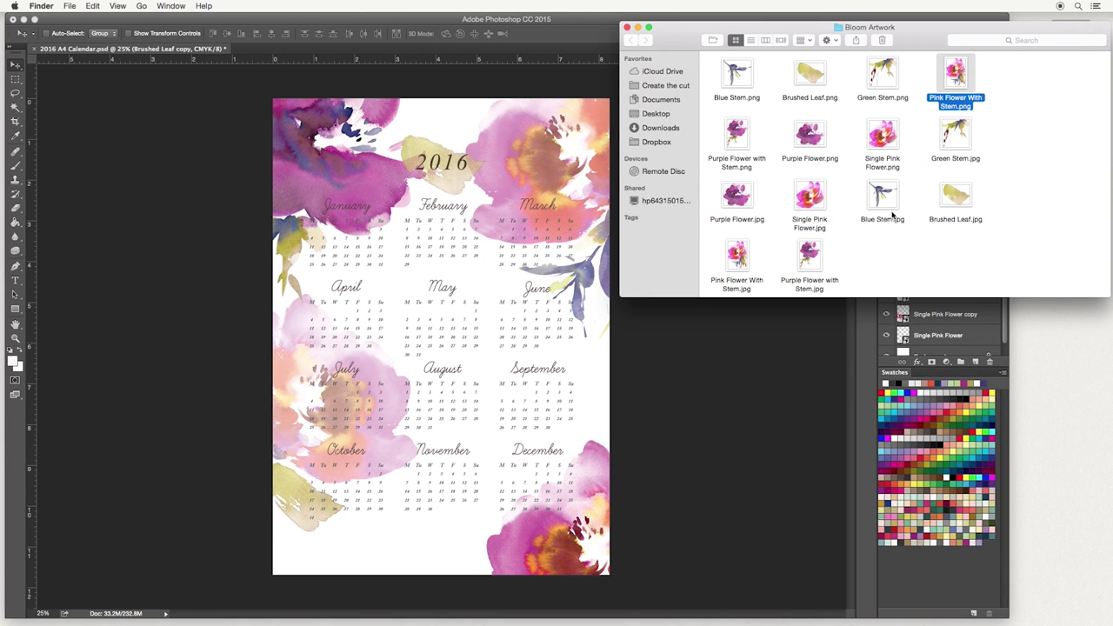
Place Blue Stem.png in the bottom-left corner beside October at 87.12% scale and -4.63° tilt
left_click(737, 75)
left_click_drag(737, 76, 357, 464)
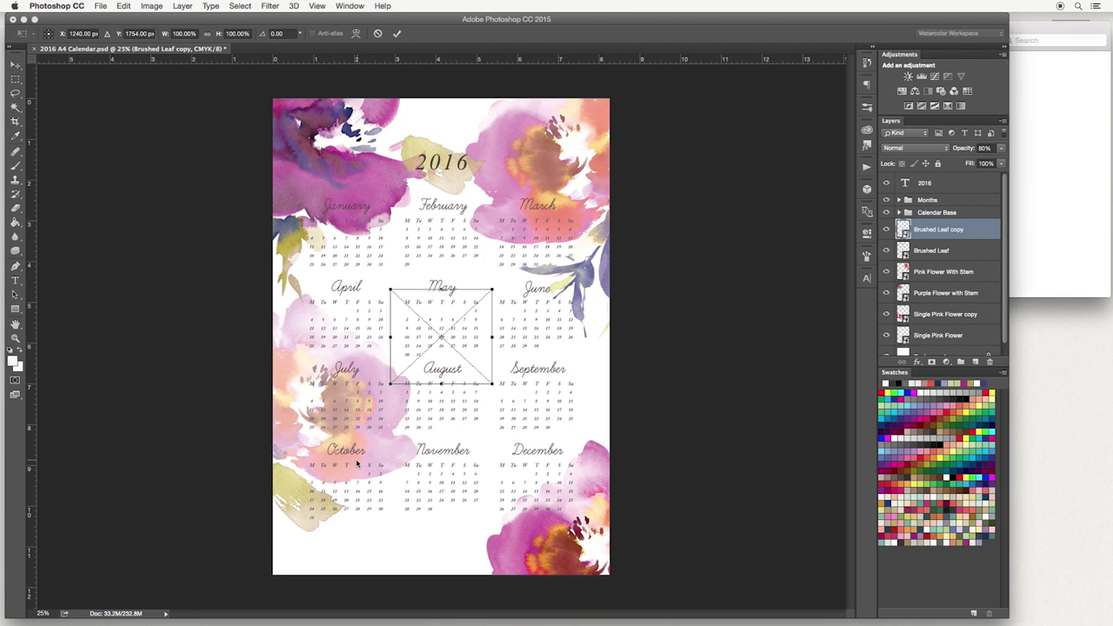
left_click_drag(431, 324, 380, 503)
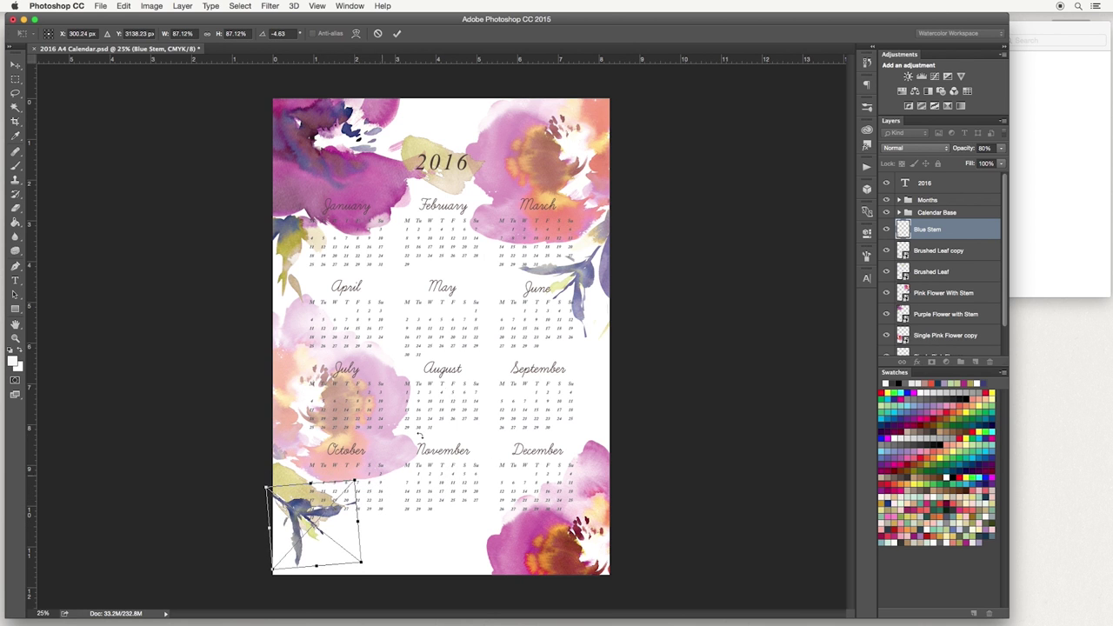
left_click(399, 35)
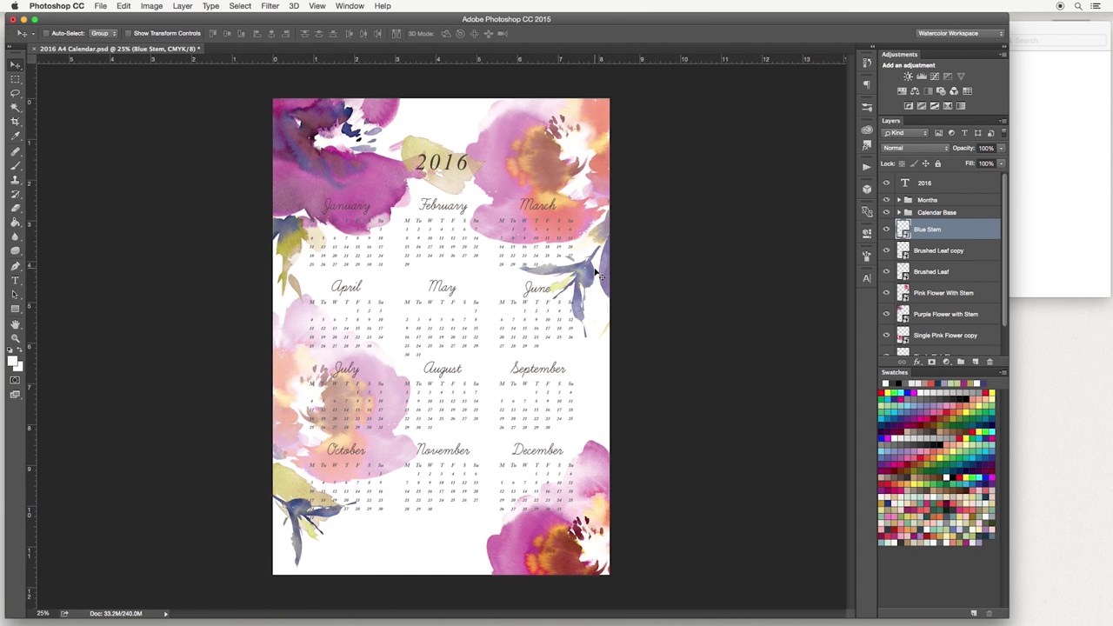
Hide the Bloom Artwork Finder window and select the Background layer in the Layers panel
key("super+ctrl+Escape")
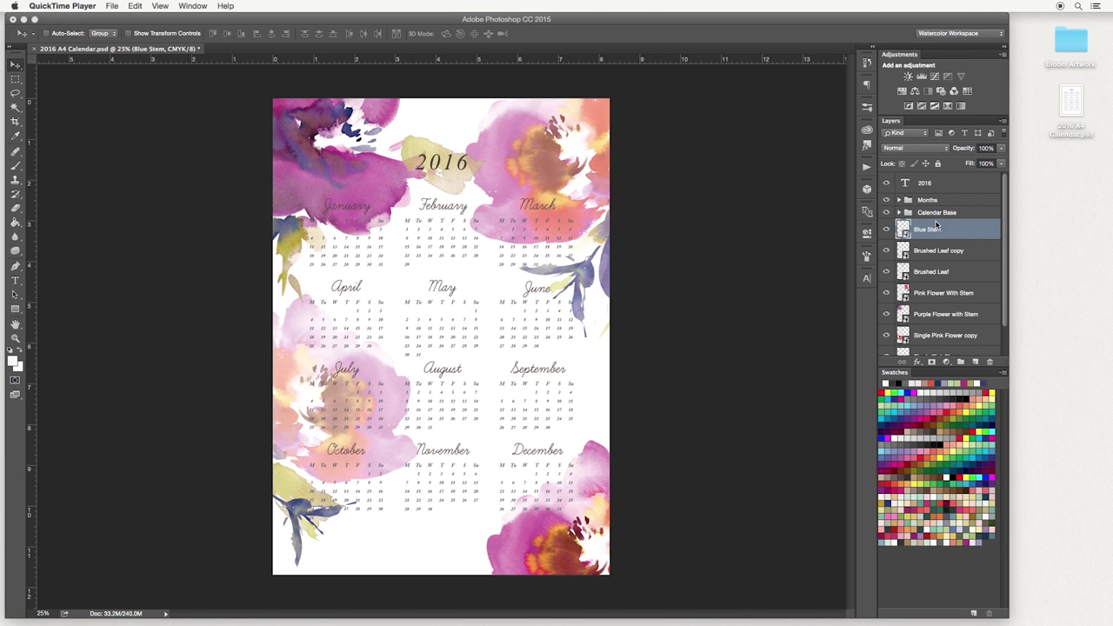
scroll(950, 236, "down", 3)
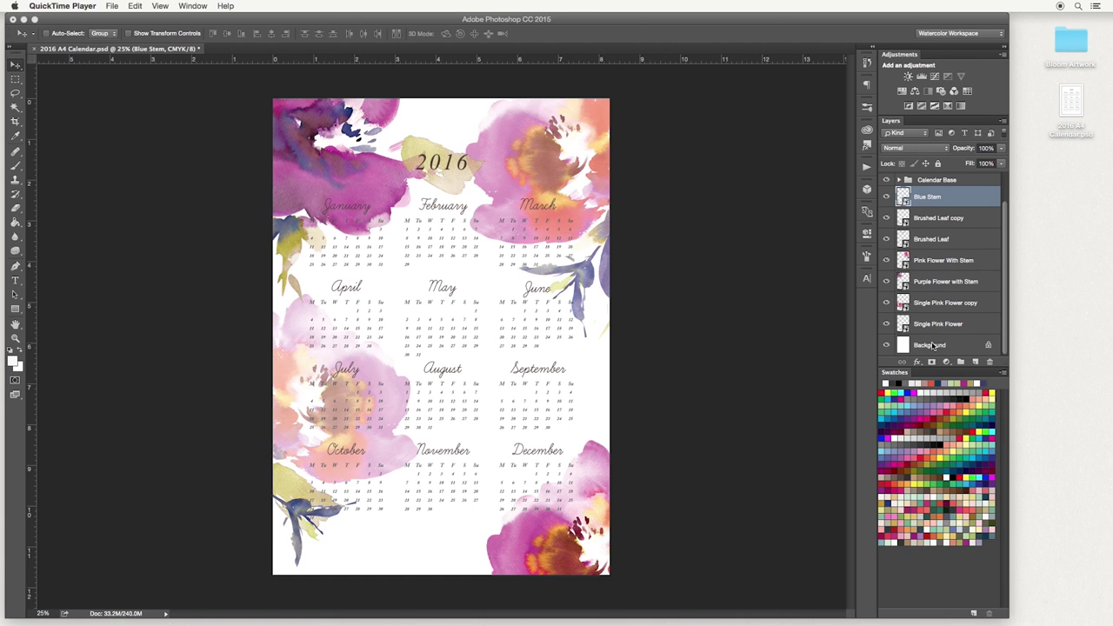
left_click(933, 346)
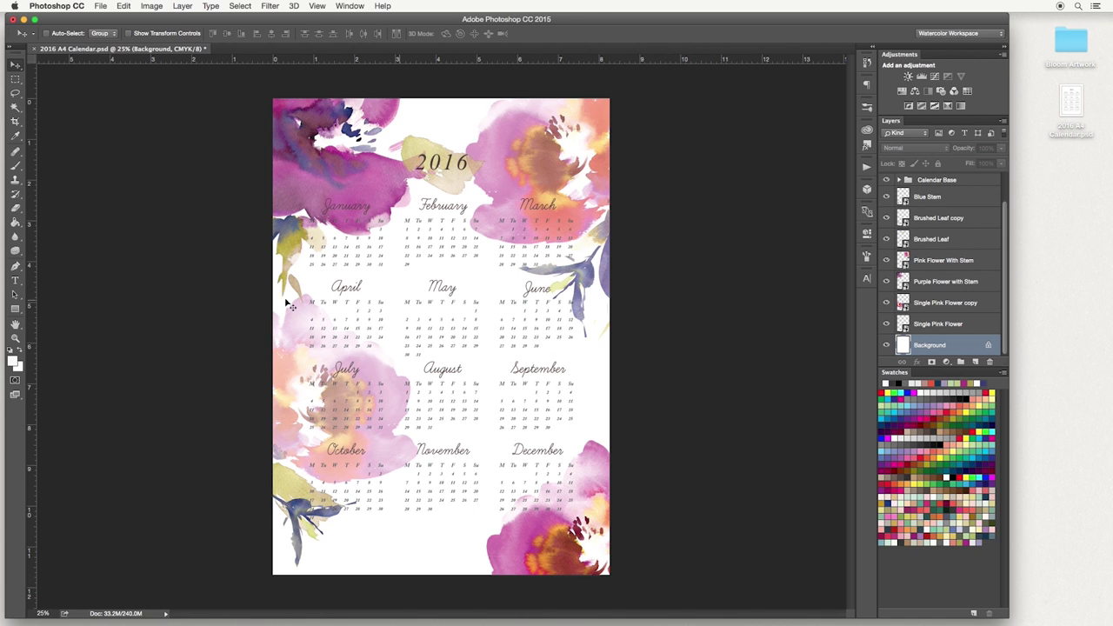
Open the foreground Color Picker and try out blue and green hues
left_click(13, 363)
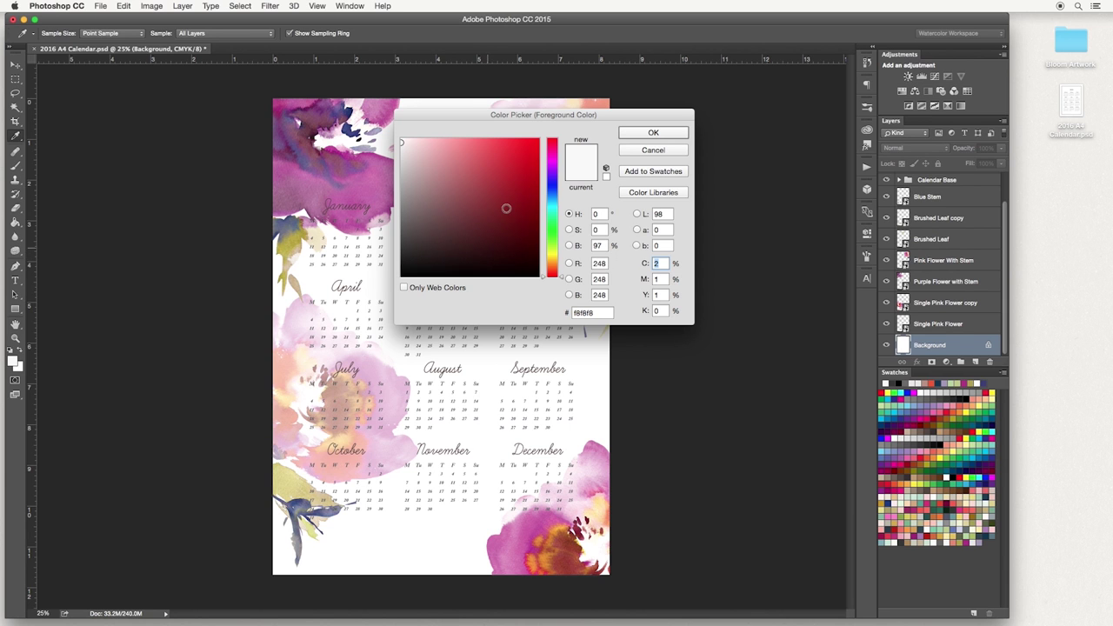
left_click_drag(489, 113, 652, 118)
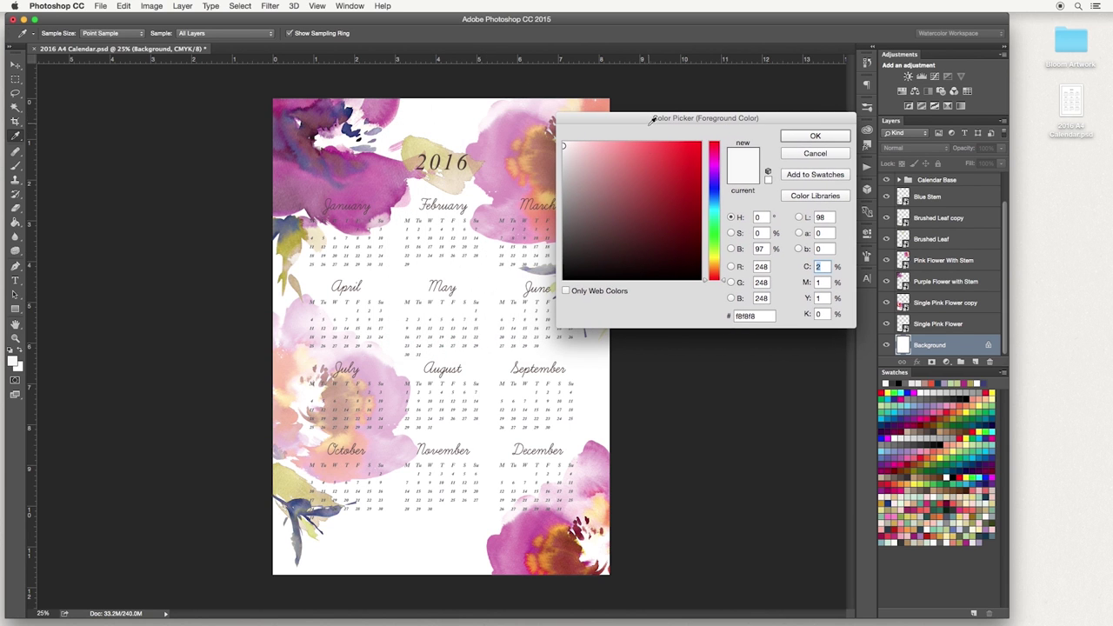
left_click_drag(720, 275, 721, 241)
left_click(641, 154)
left_click(607, 217)
left_click(621, 148)
left_click(634, 159)
left_click(638, 207)
left_click(600, 167)
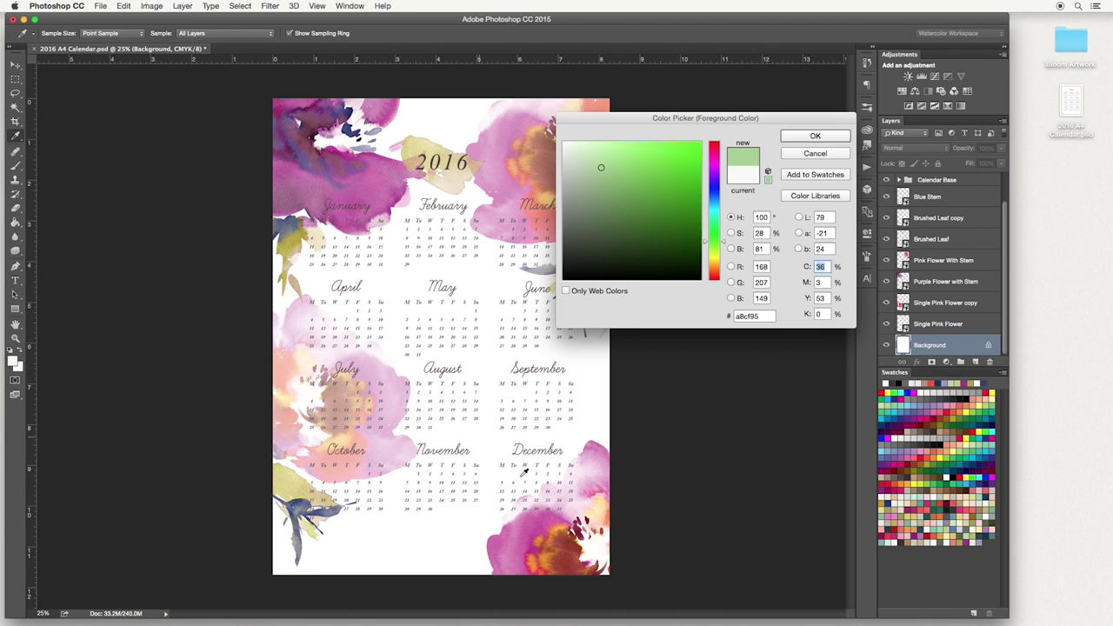
Sample reds, pink, purple, mauve and dark blue from the flower artwork as test colours
left_click(525, 522)
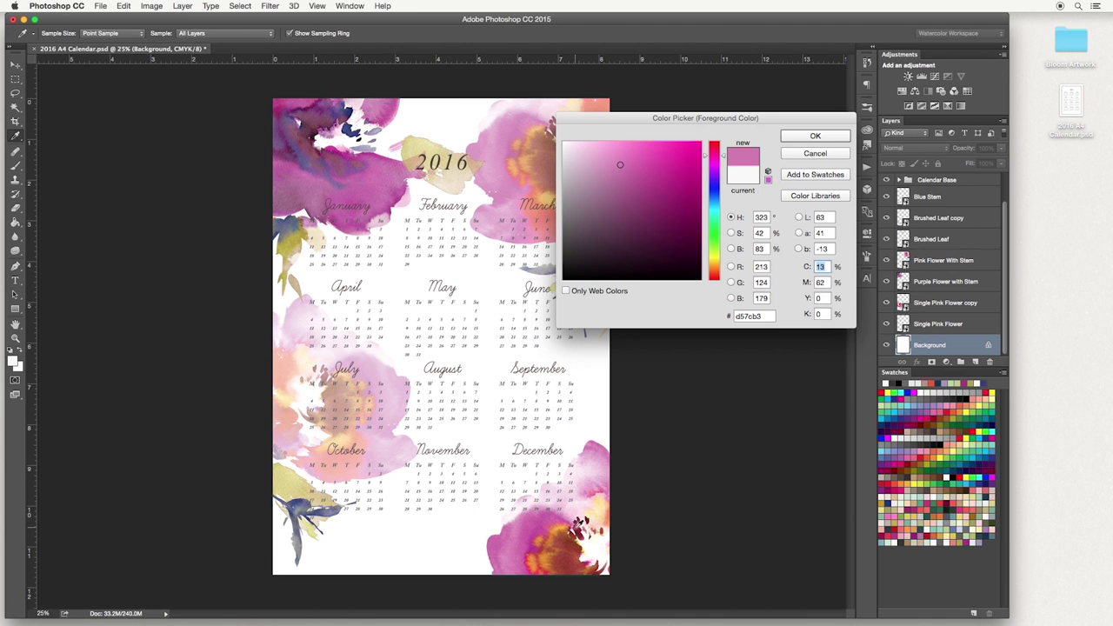
left_click(587, 507)
left_click(586, 513)
left_click(585, 520)
left_click(503, 148)
left_click(357, 165)
left_click(330, 122)
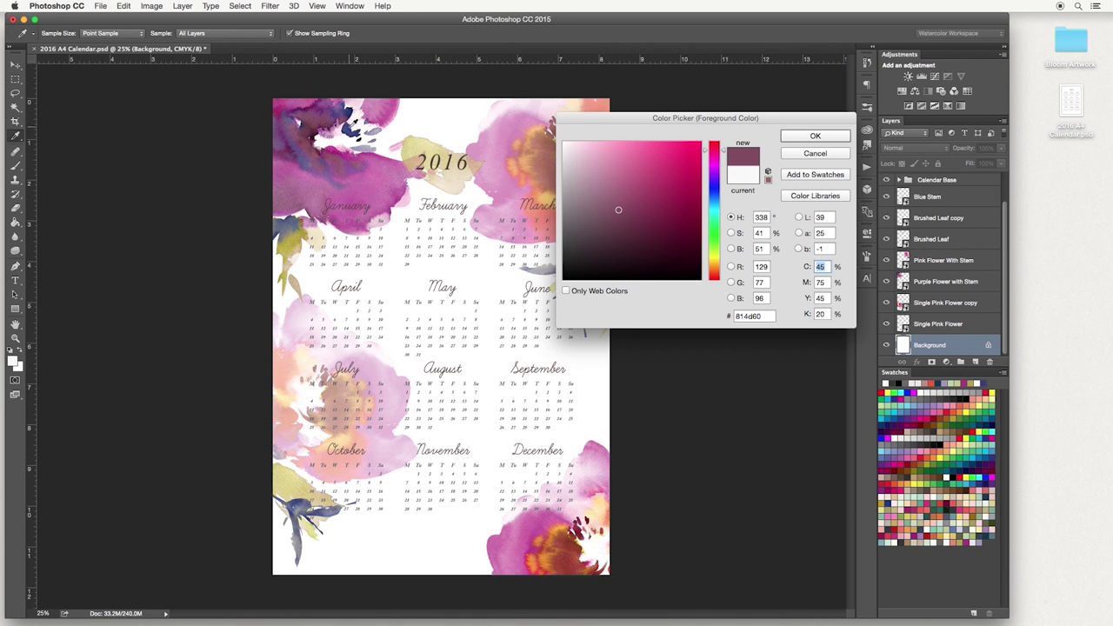
left_click(353, 123)
Sample grey, purple and pink, then set the foreground colour to light grey #ebe9e9
left_click(292, 233)
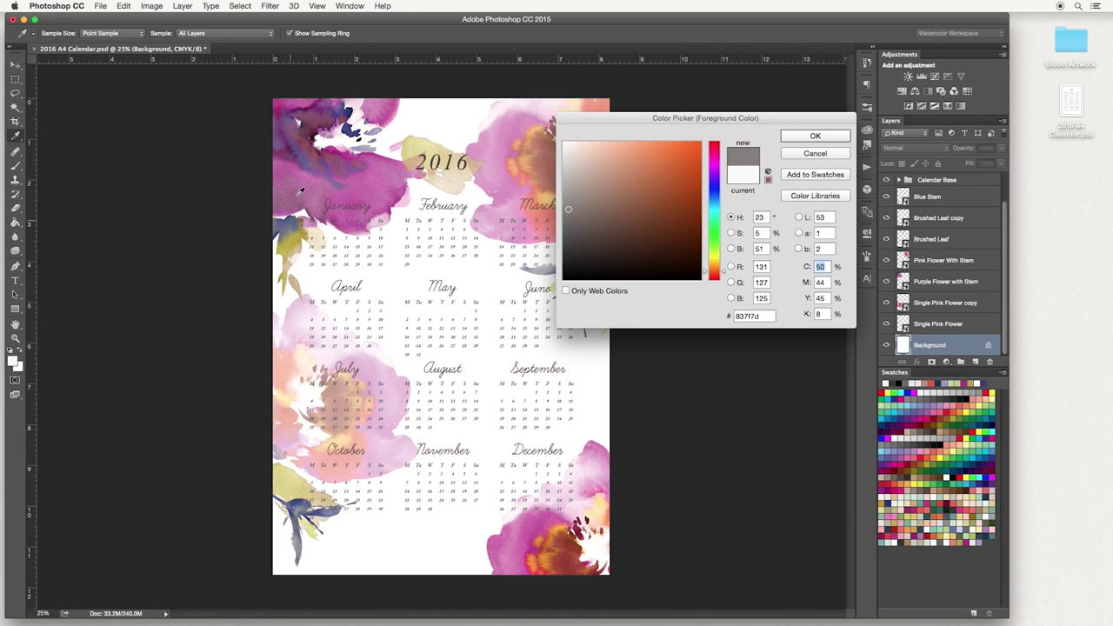
left_click(372, 130)
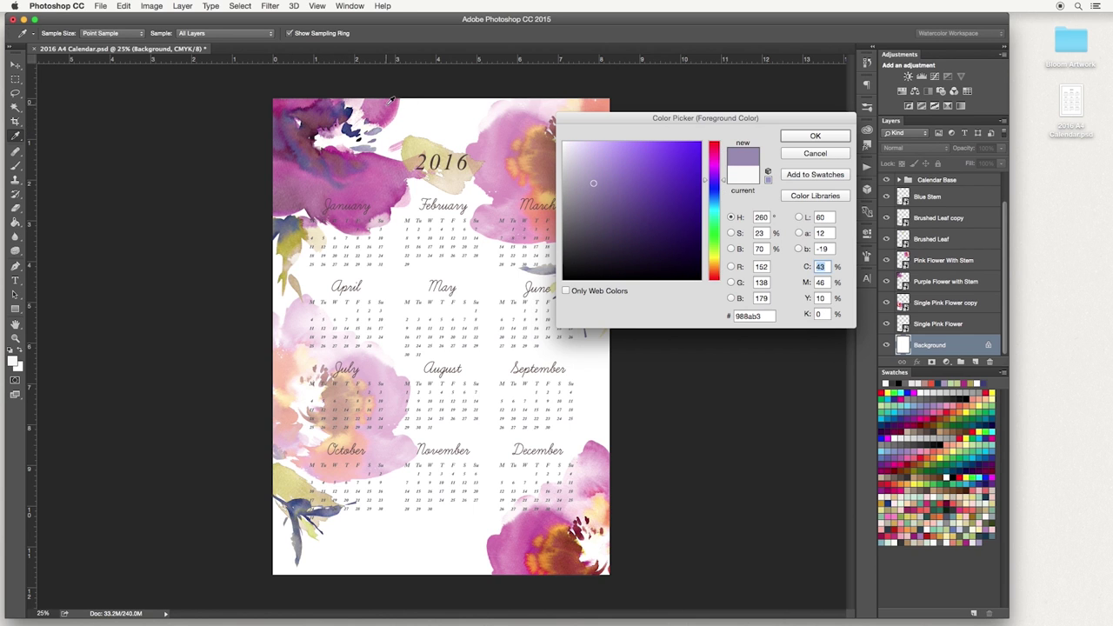
left_click(387, 106)
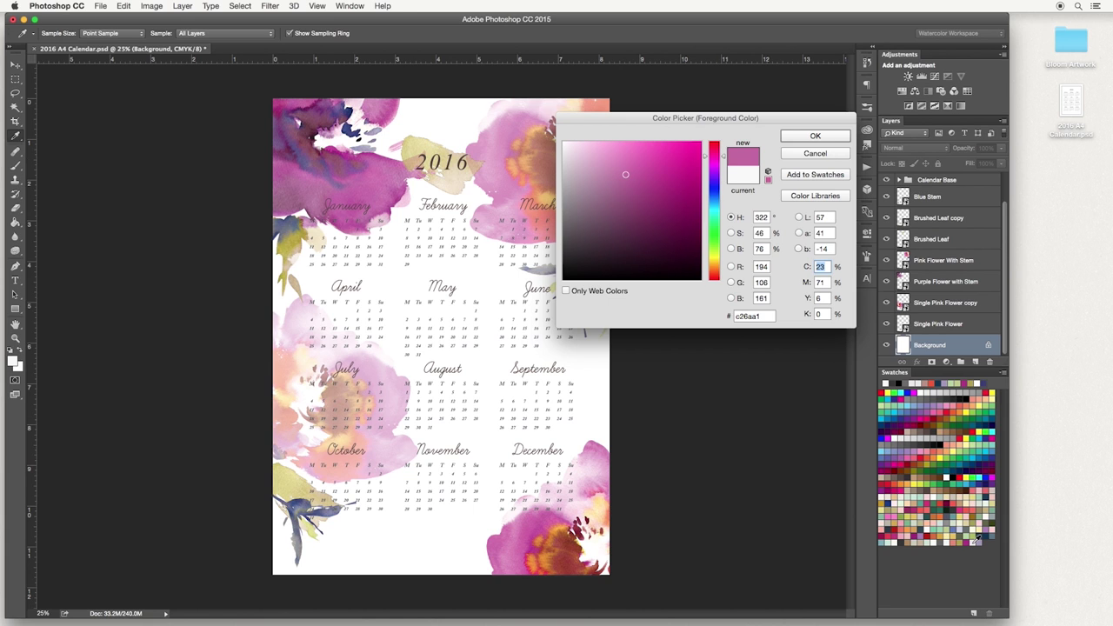
left_click(977, 539)
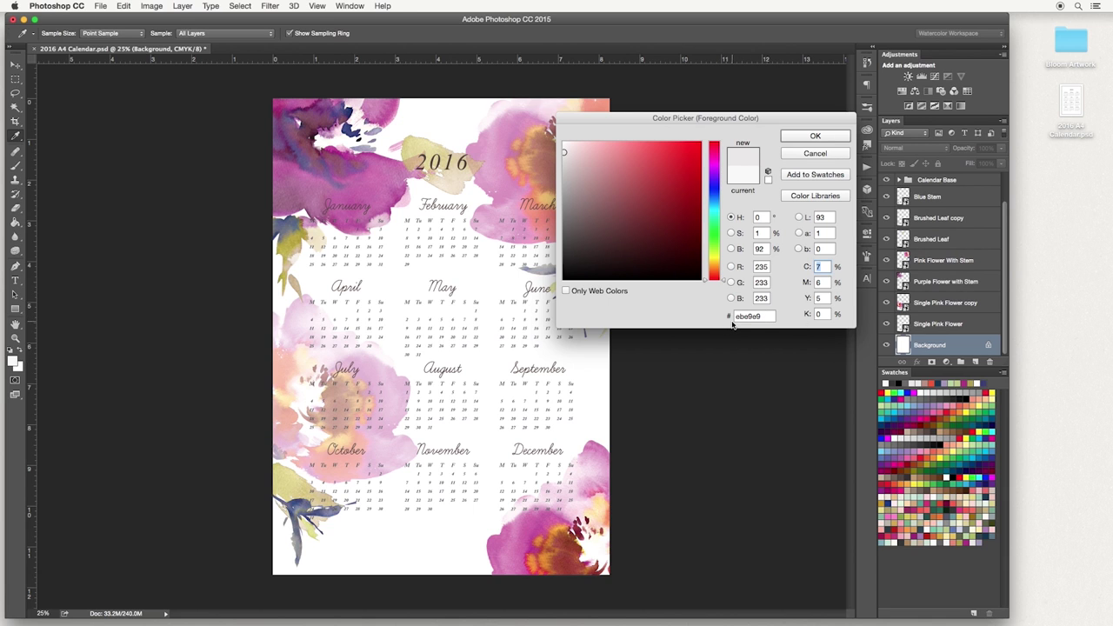
left_click(803, 137)
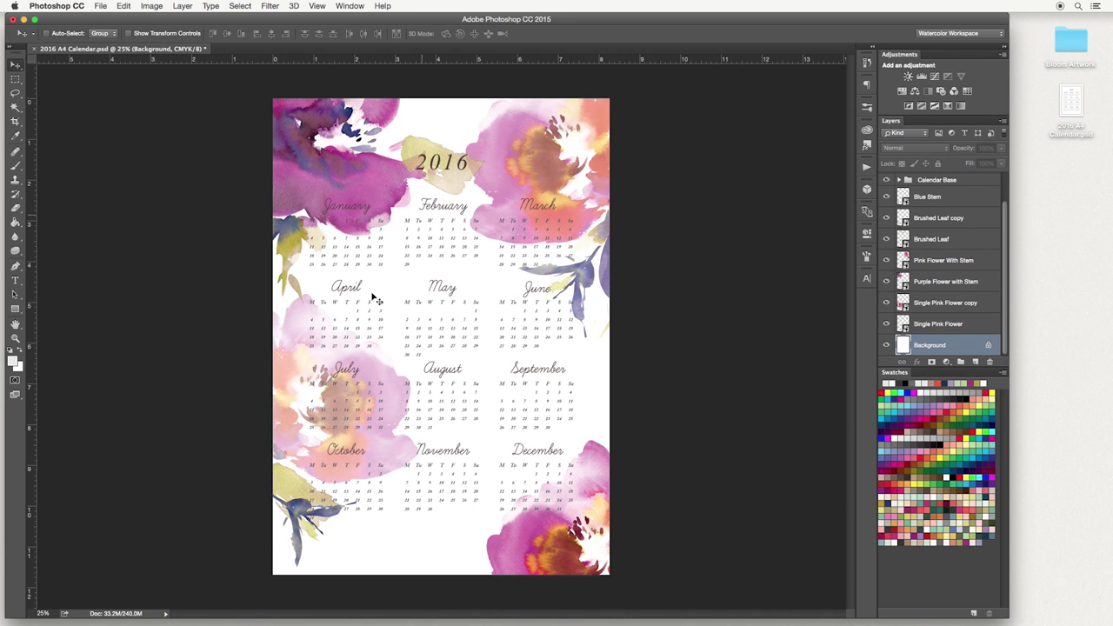
Paint Bucket-fill the white Background layer with light grey #ebe9e9, leaving the foreground colour unchanged
left_click(15, 224)
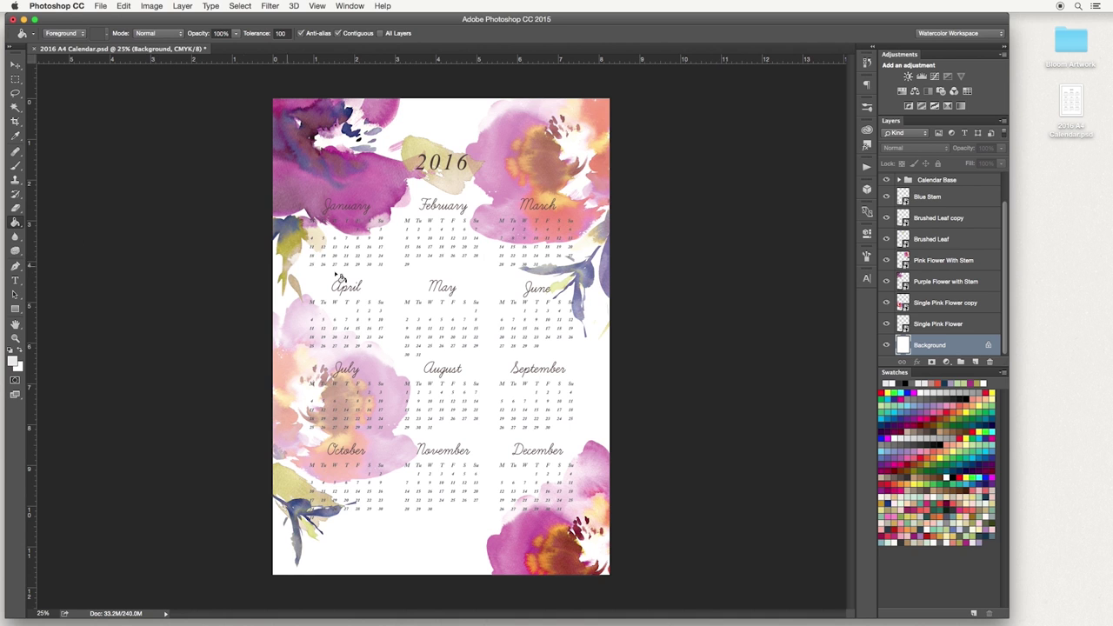
left_click(478, 277)
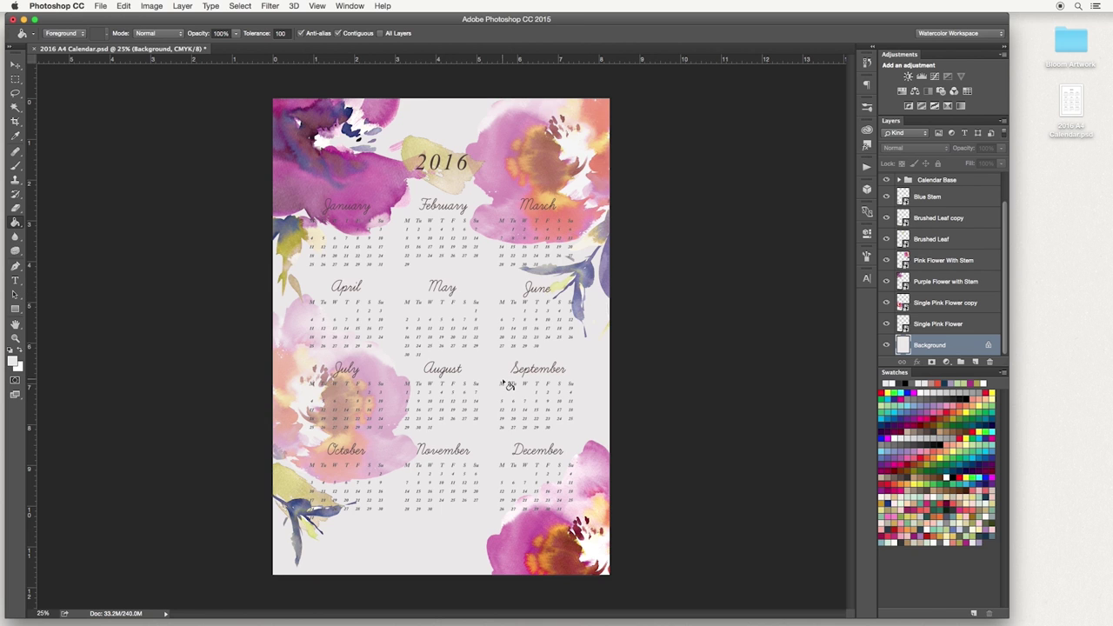
left_click(15, 364)
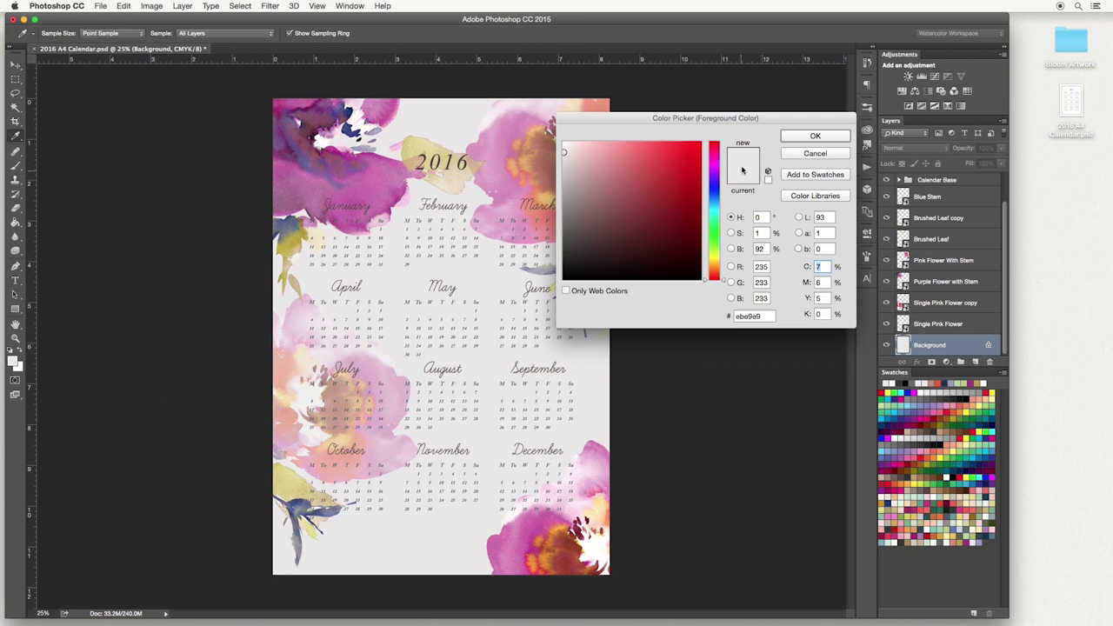
left_click(822, 154)
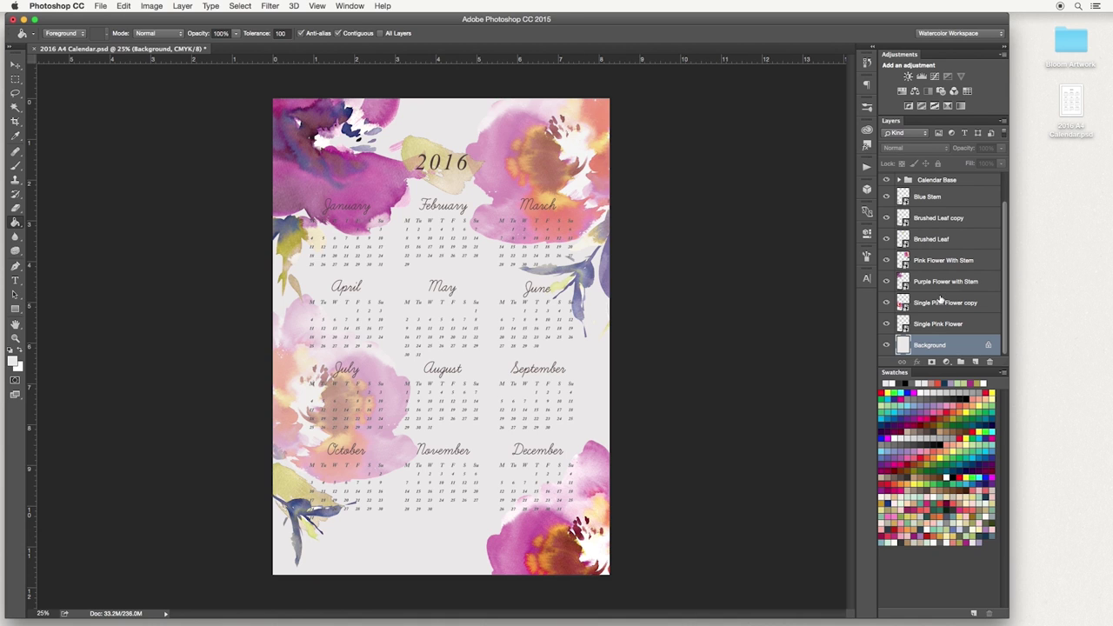
Select the 2016 text layer and type Hello over the 2016 heading
scroll(943, 271, "up", 3)
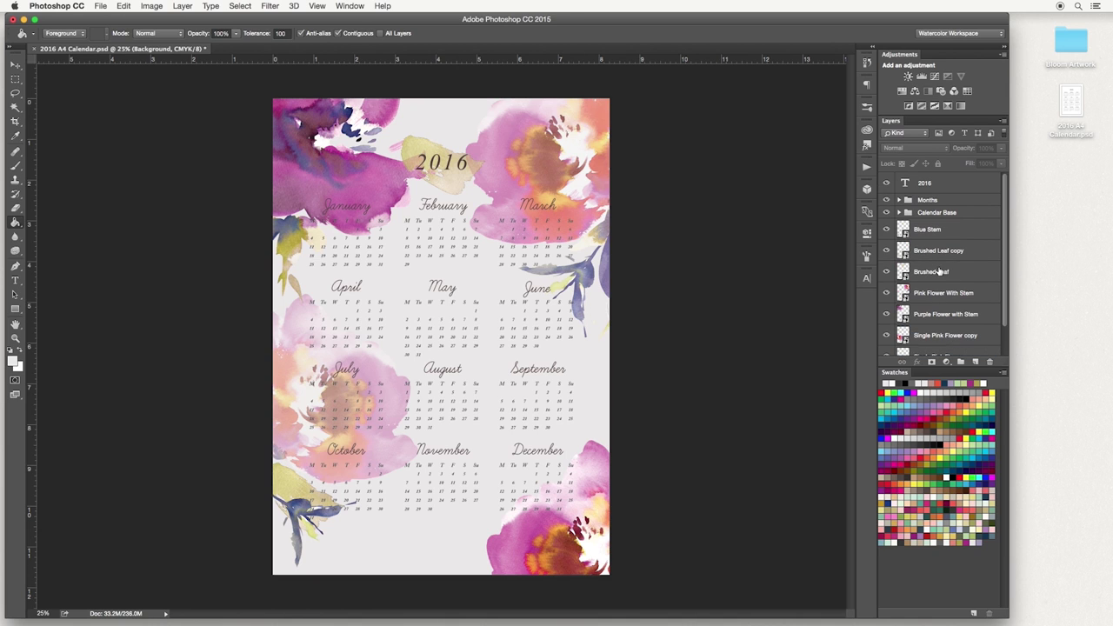
left_click(932, 185)
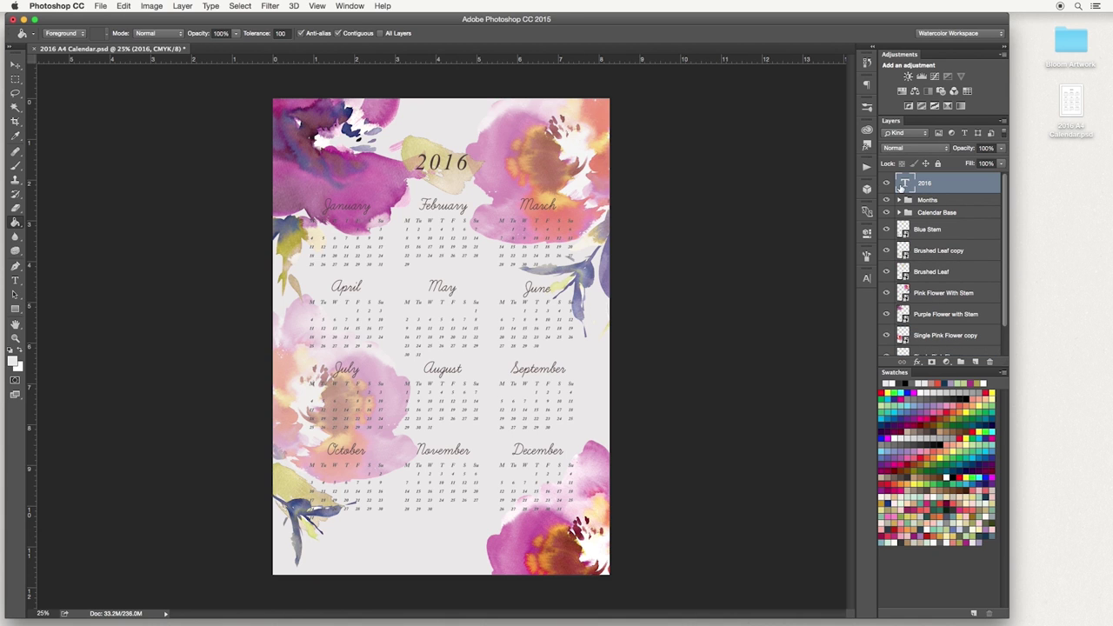
left_click(16, 281)
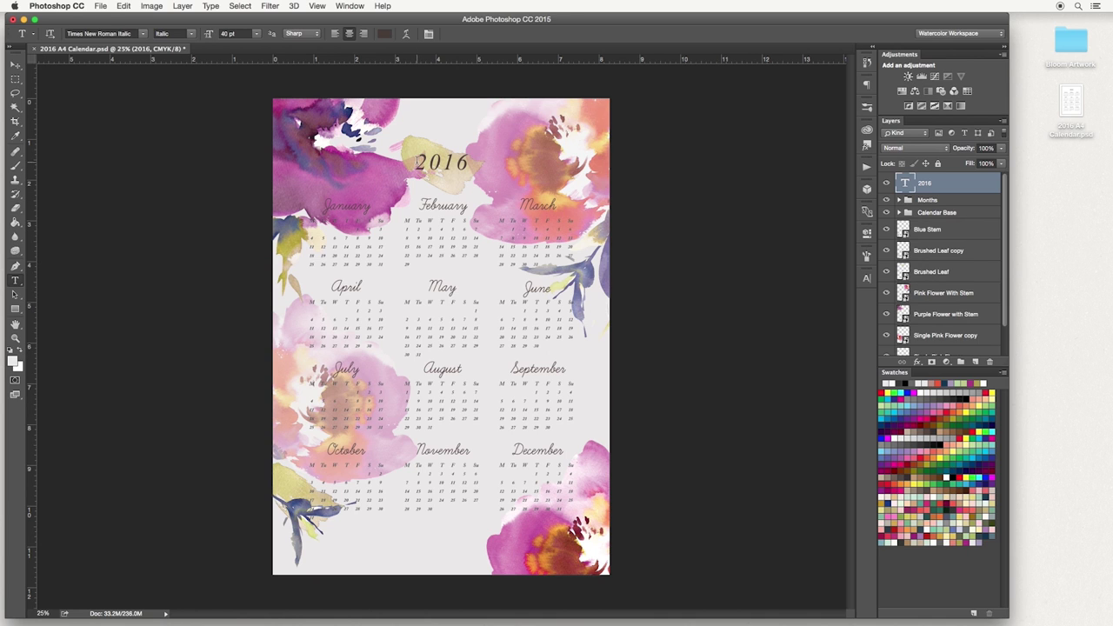
left_click_drag(415, 162, 512, 164)
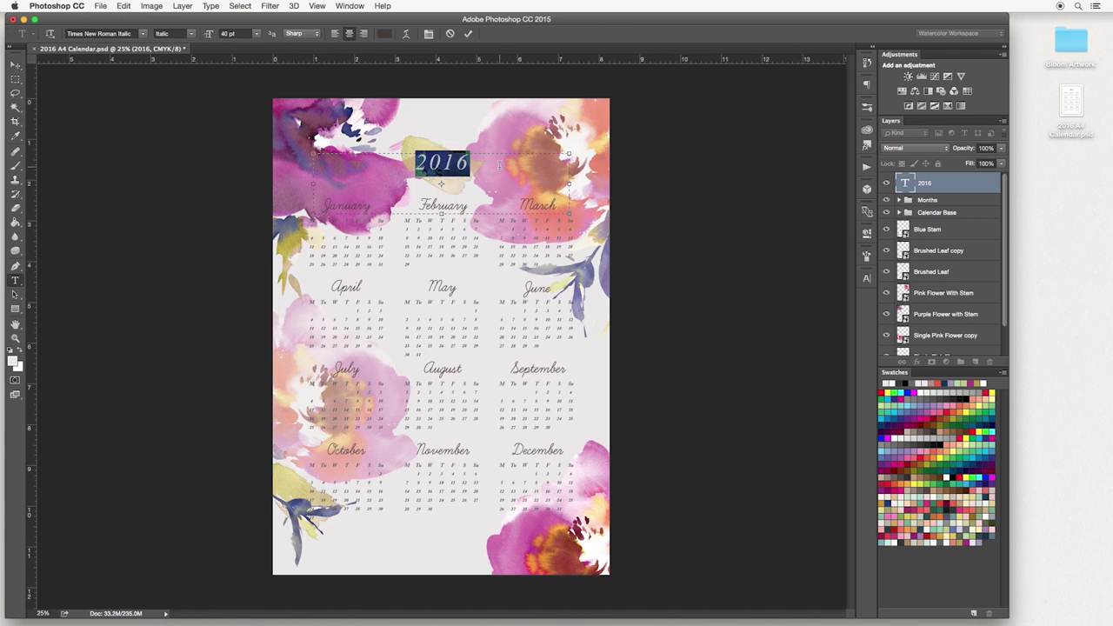
type("Hello")
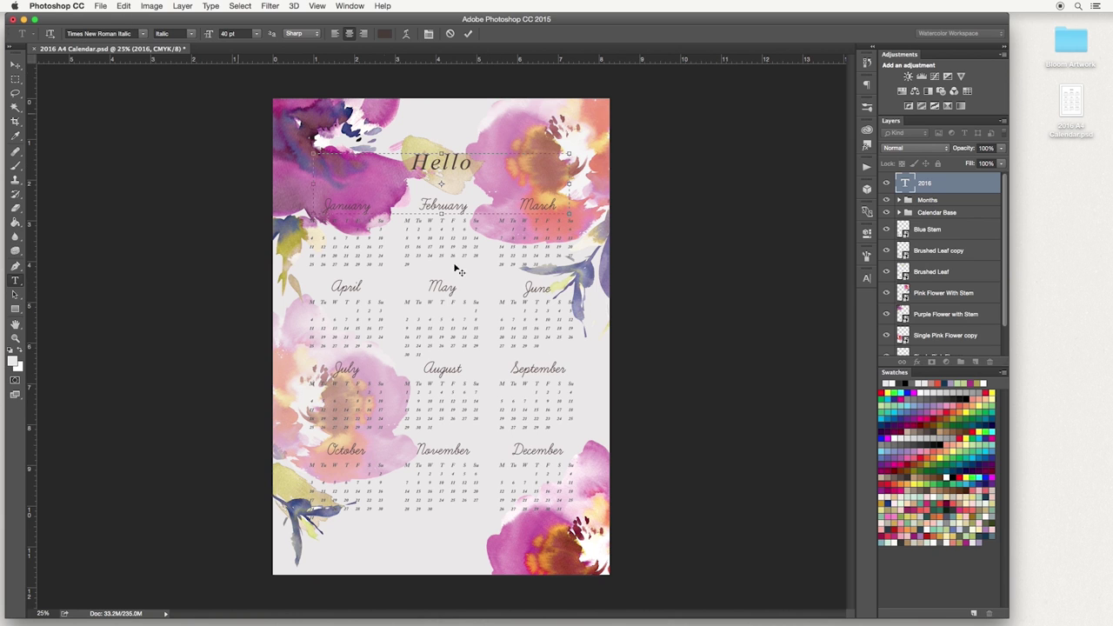
Set Hello in Playfair Display SC Bold at 60 pt
left_click_drag(407, 170, 525, 177)
left_click(144, 33)
scroll(142, 131, "up", 5)
key("Up")
key("Up")
key("Up")
key("Up")
key("Up")
key("Up")
key("Up")
key("Up")
key("Up")
key("Up")
key("Up")
key("Up")
key("Up")
key("Up")
key("Up")
key("Up")
key("Up")
key("Up")
key("Up")
key("Up")
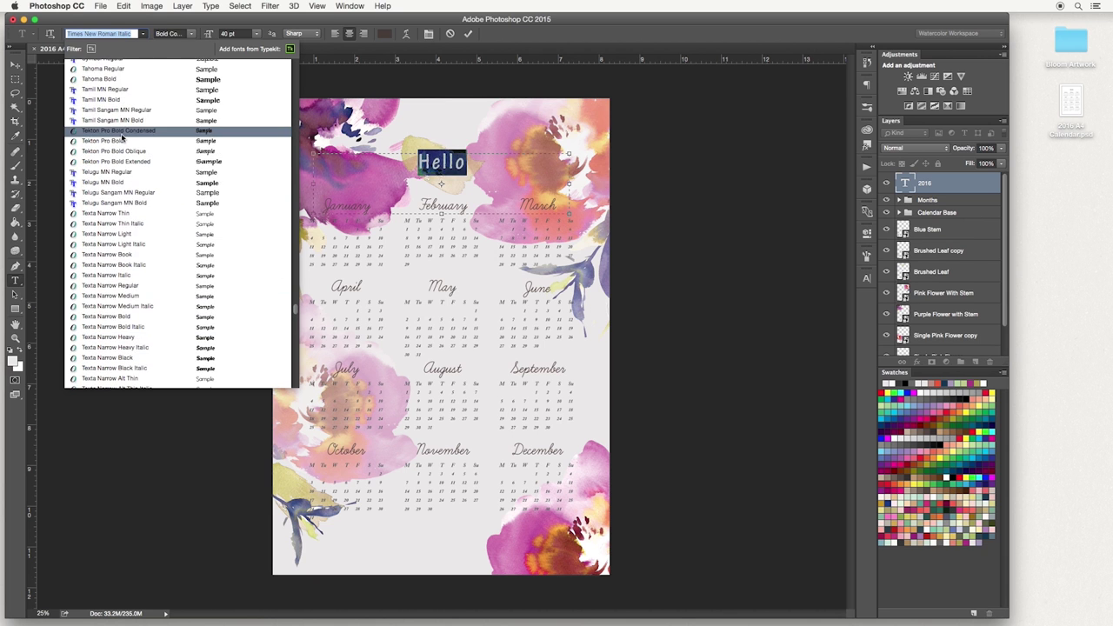
key("Up")
key("Up")
key("Up")
key("Up")
key("Up")
key("Up")
key("Up")
key("Up")
key("Up")
key("Up")
key("Up")
key("Up")
key("Up")
key("Up")
key("Up")
key("Up")
key("Up")
key("Up")
key("Up")
key("Up")
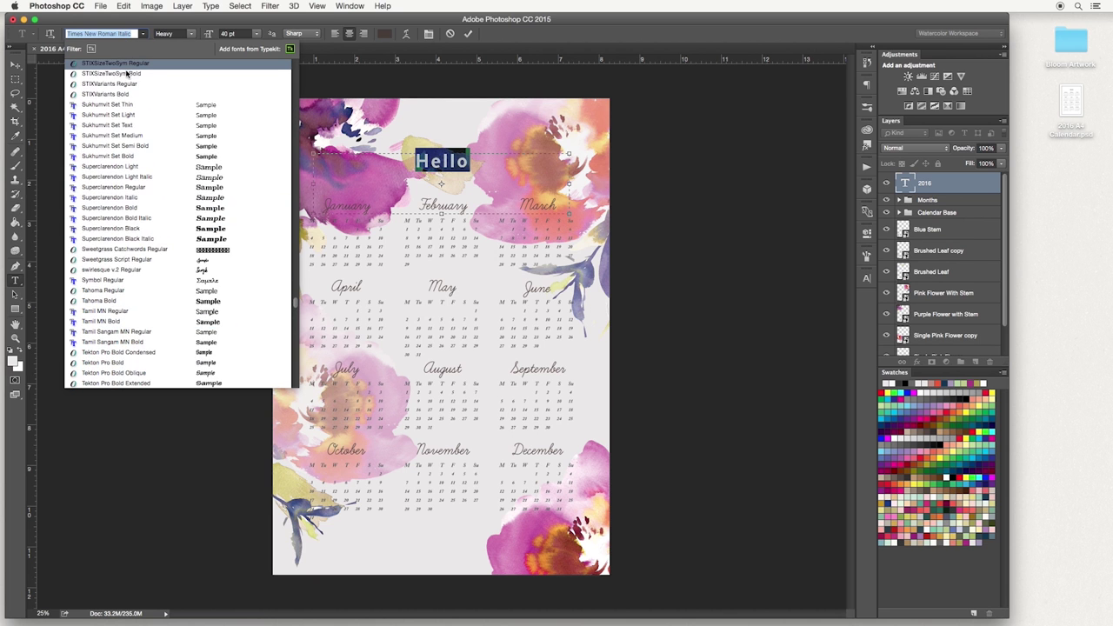
scroll(121, 84, "up", 15)
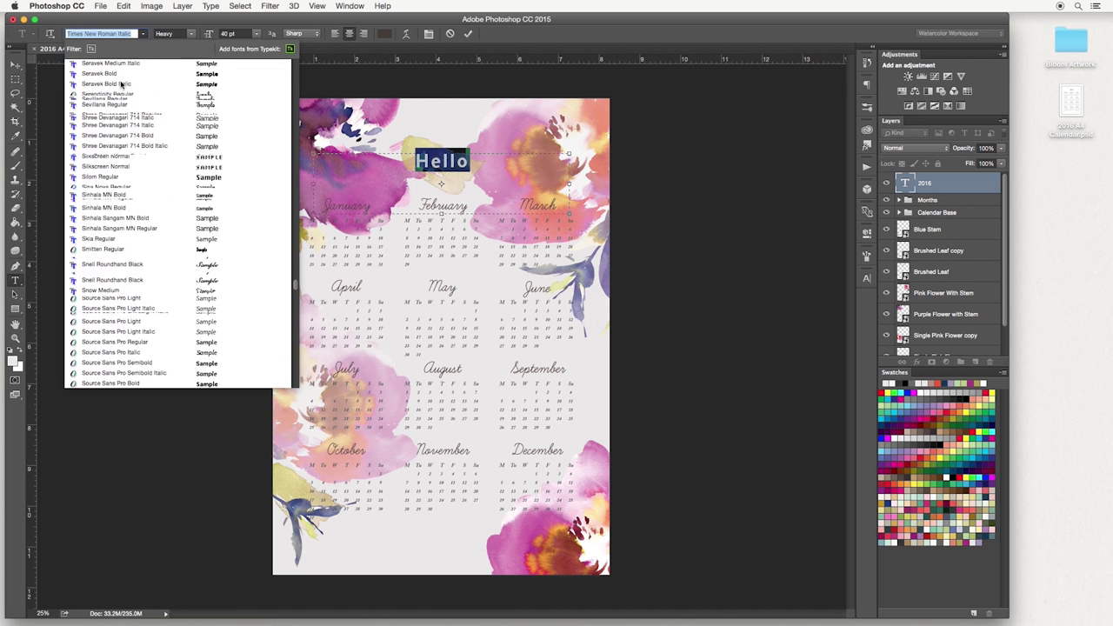
scroll(122, 84, "up", 3)
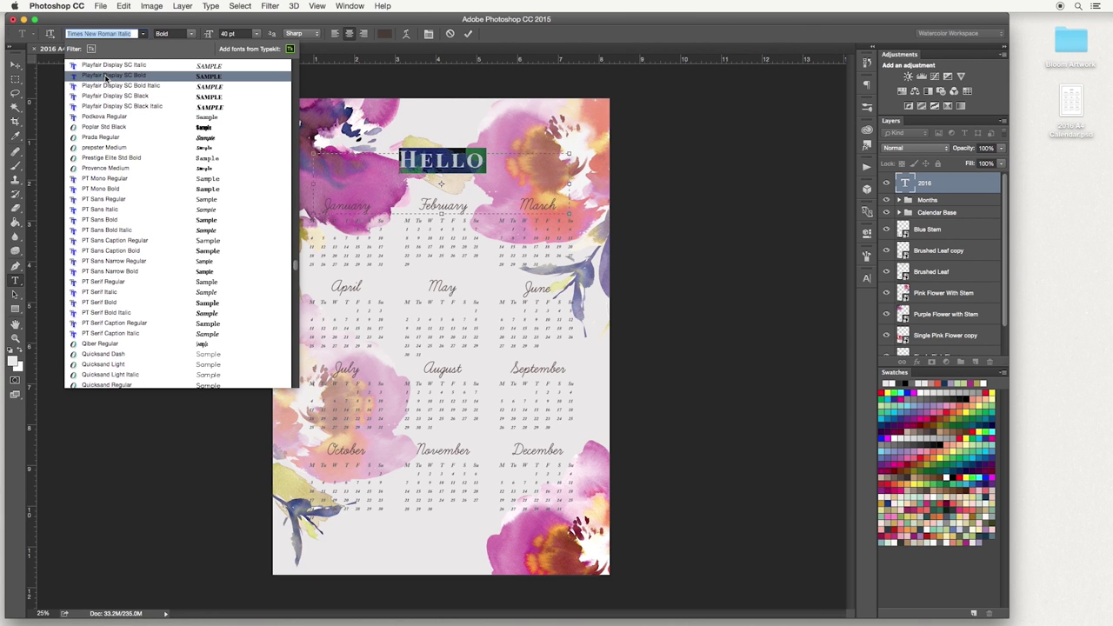
left_click(106, 77)
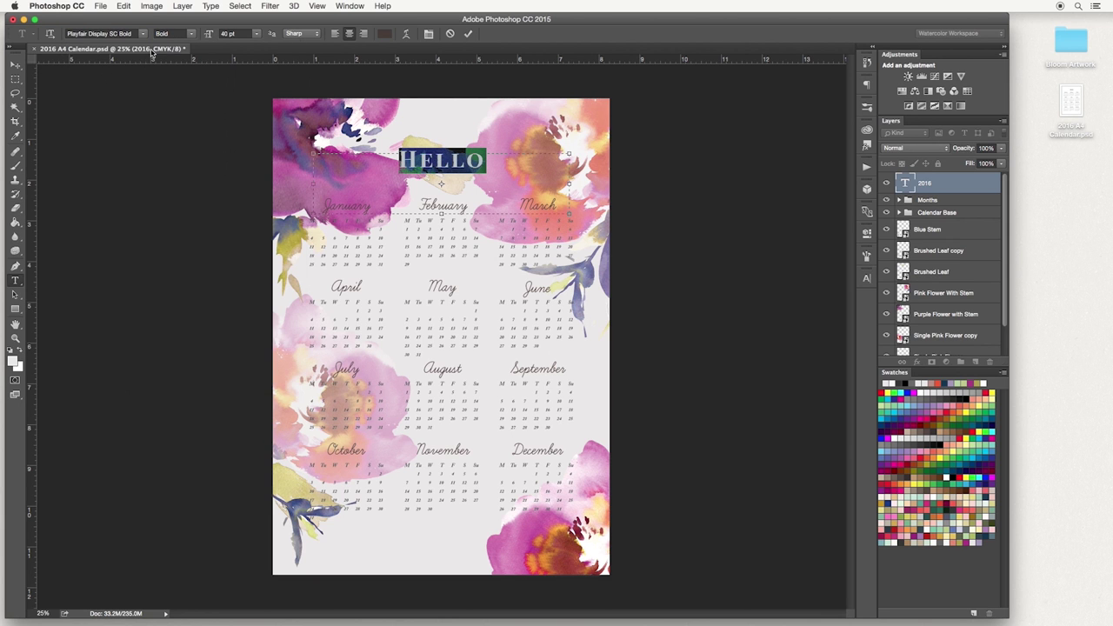
left_click(257, 35)
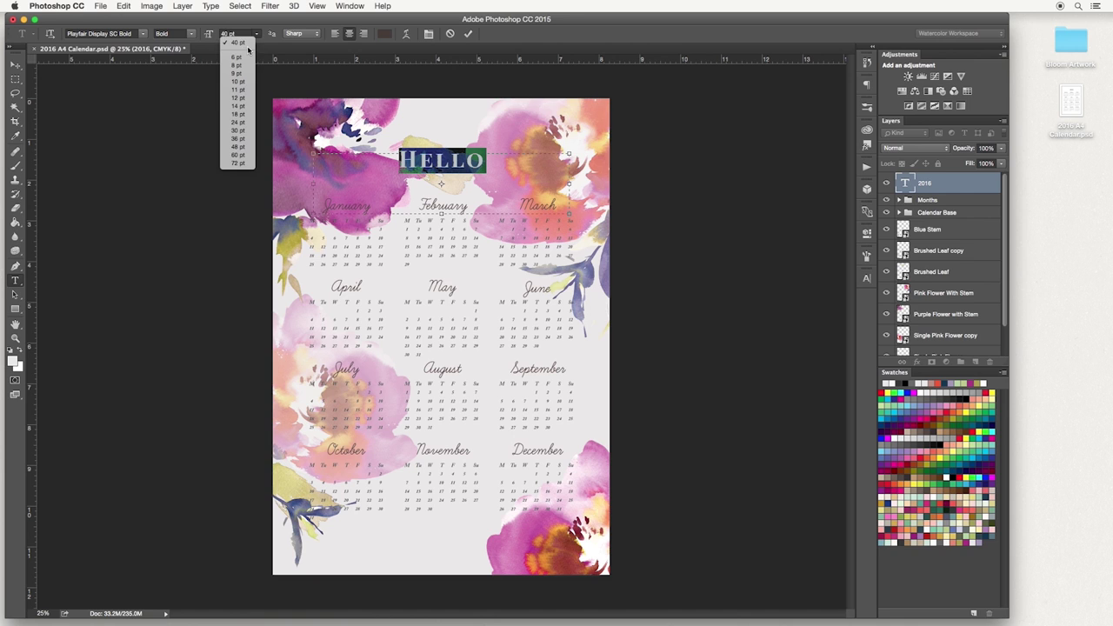
left_click(237, 155)
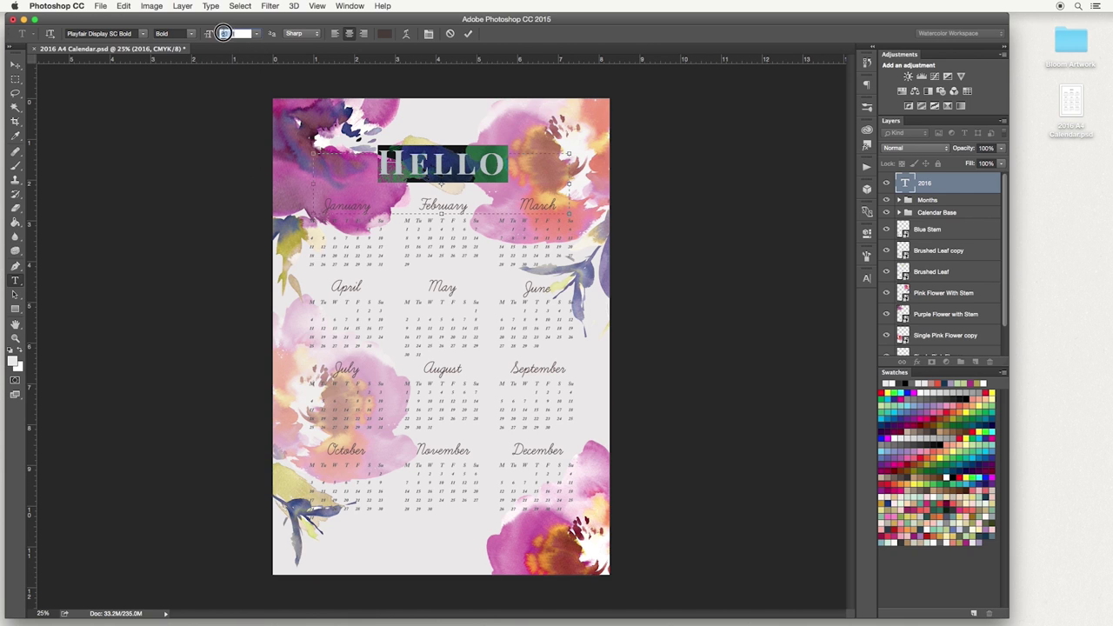
Enlarge Hello to 70 pt and try an orange text colour
type("70")
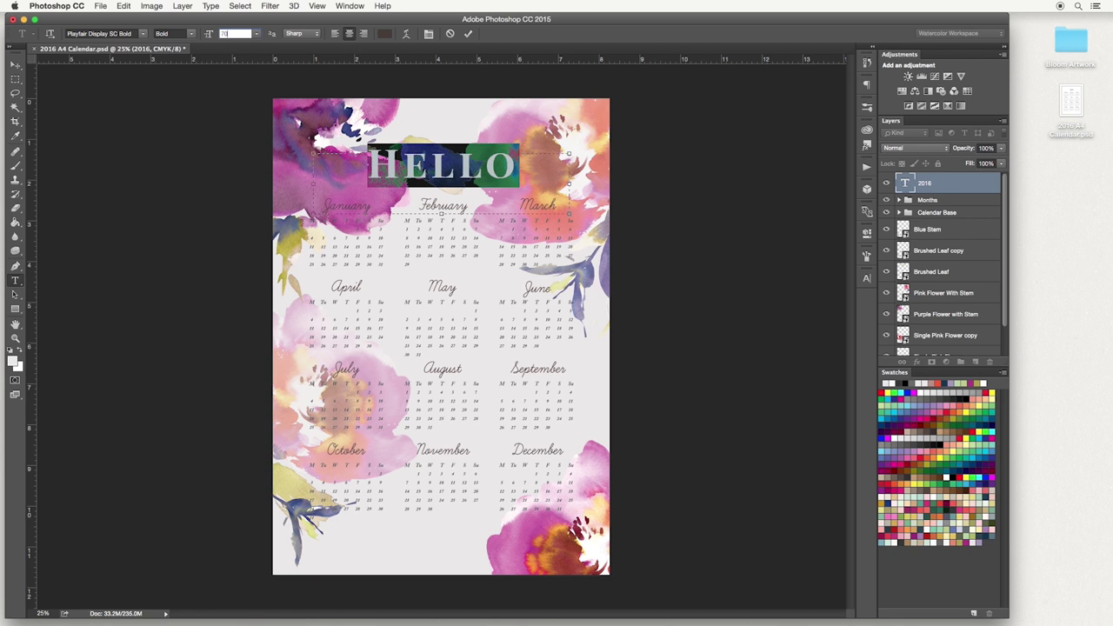
left_click(388, 35)
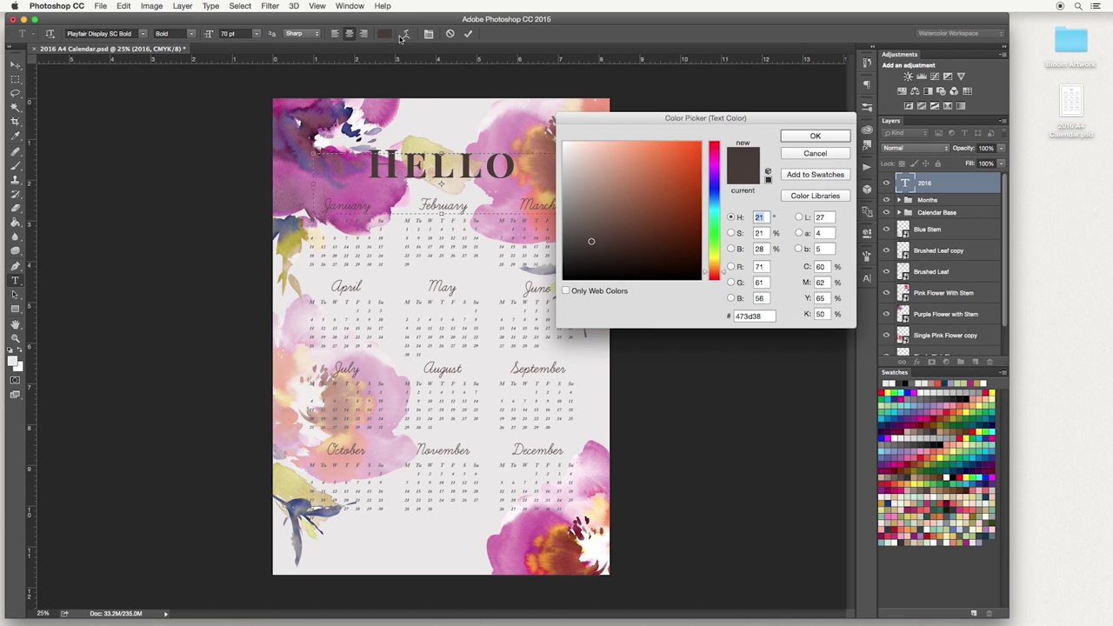
left_click(623, 178)
mouse_move(623, 177)
left_mouse_down()
mouse_move(666, 158)
mouse_move(667, 202)
mouse_move(636, 162)
left_mouse_up()
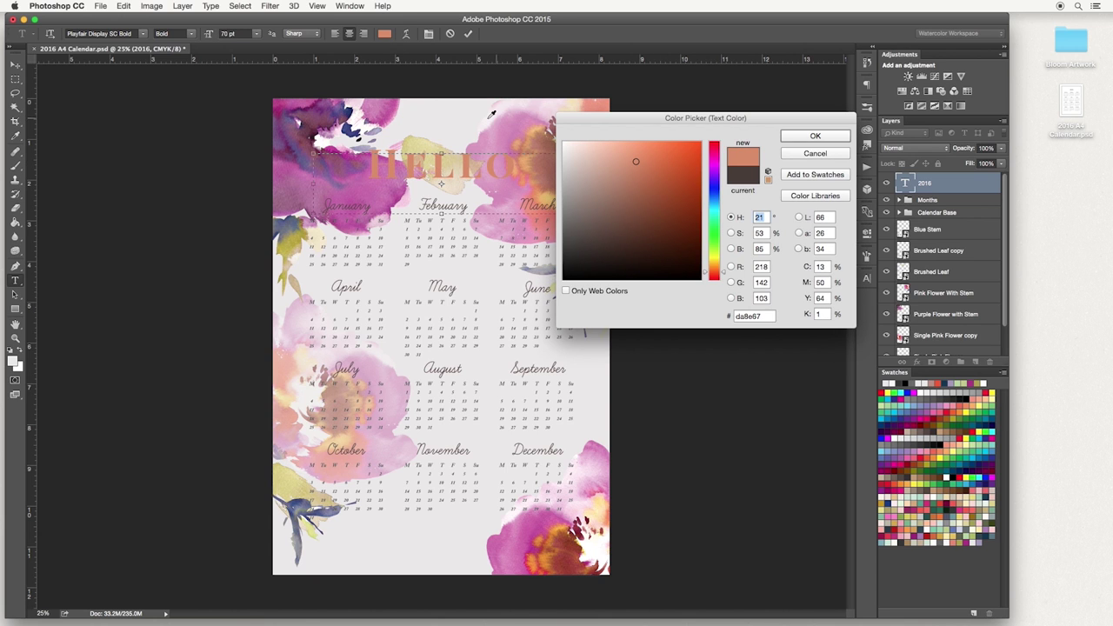
Sample pink, beige and olive from the artwork, then cancel the colour and discard the Hello edit
left_click(365, 108)
left_click_drag(299, 271, 284, 245)
left_click(287, 240)
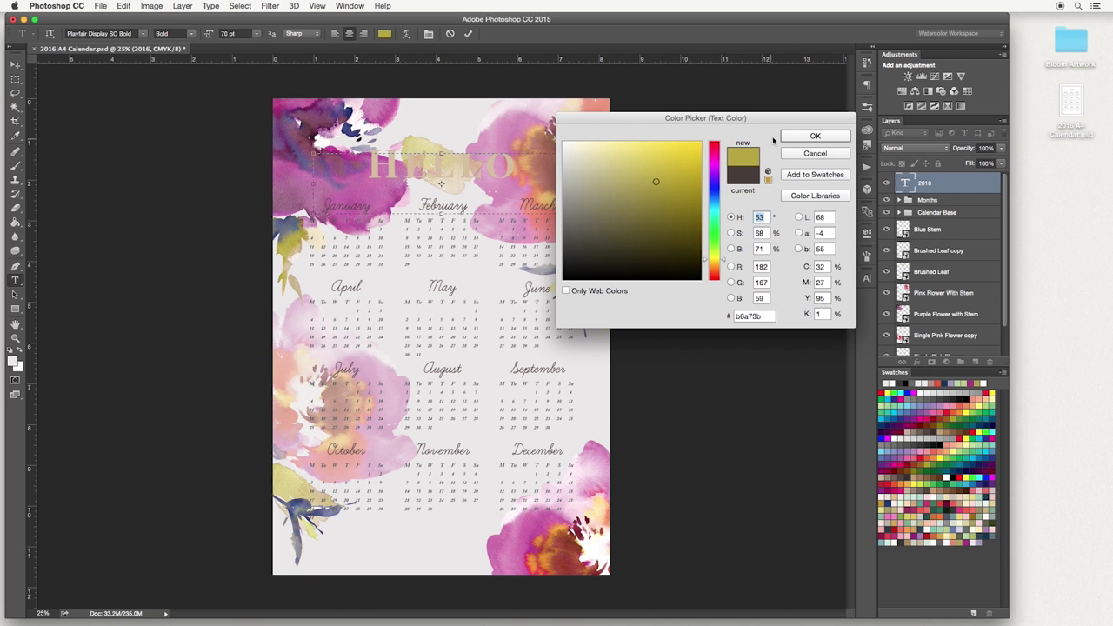
left_click(806, 154)
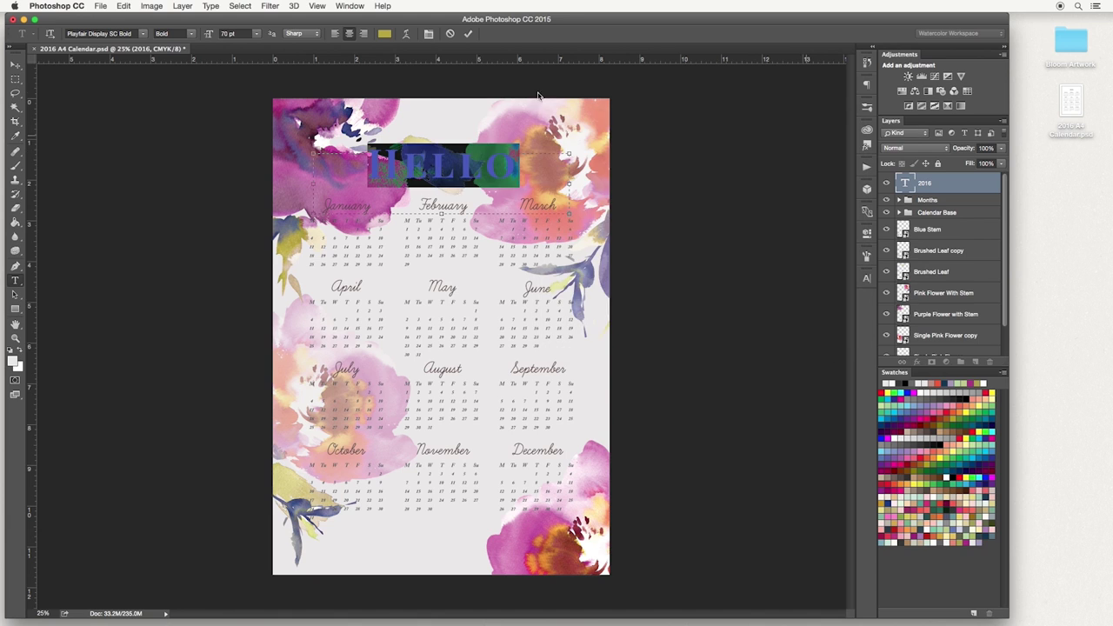
left_click(450, 34)
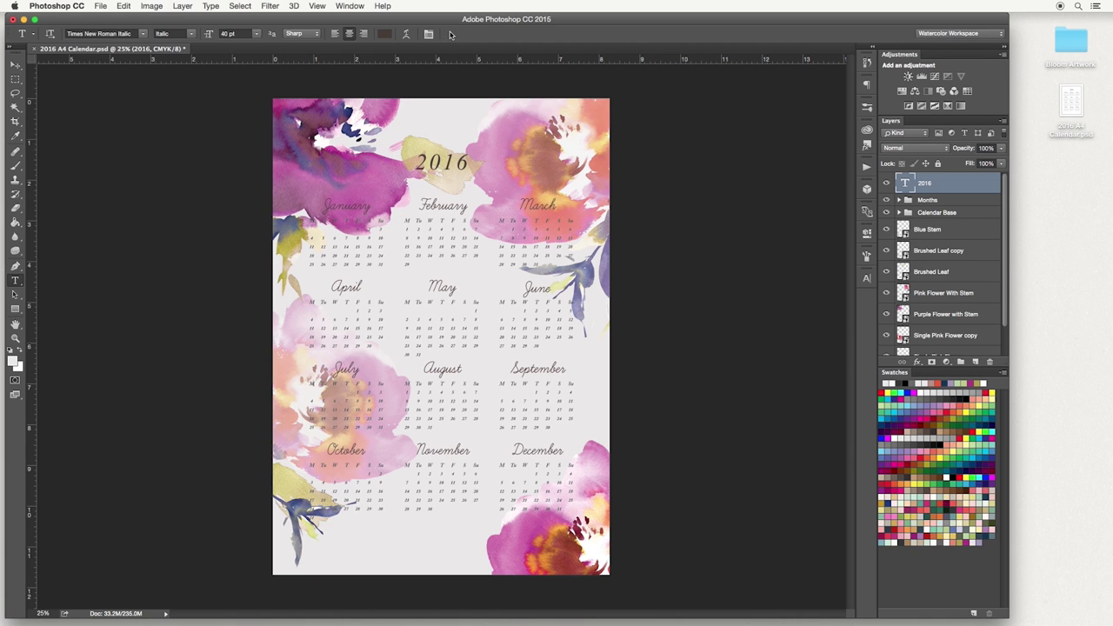
left_click(923, 203)
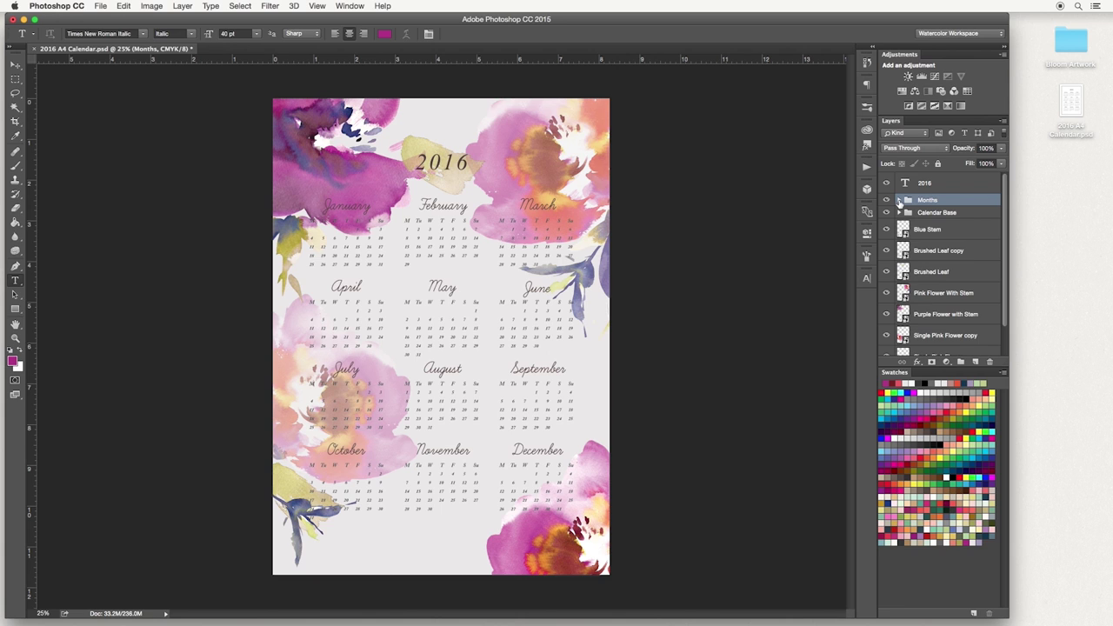
left_click(900, 202)
scroll(946, 219, "down", 2)
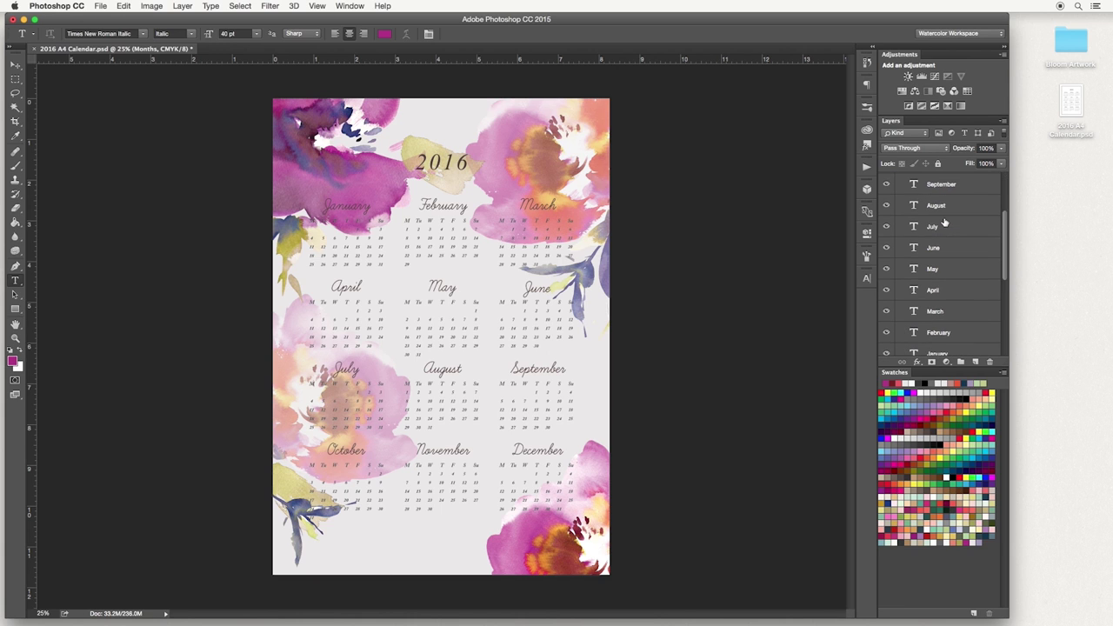
scroll(945, 223, "up", 1)
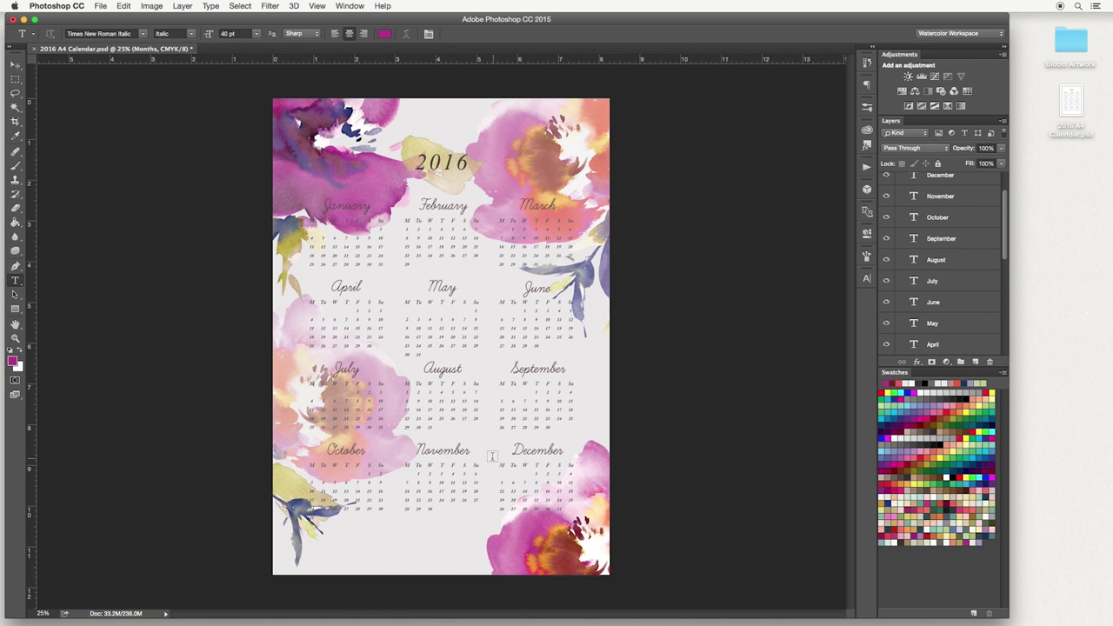
double_click(556, 449)
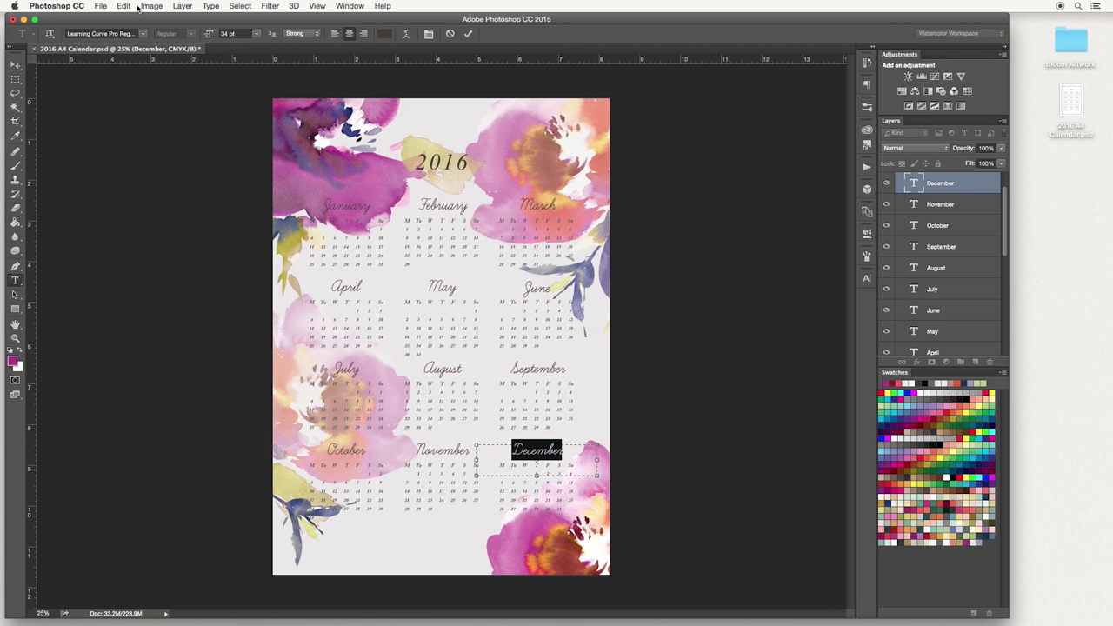
left_click(454, 34)
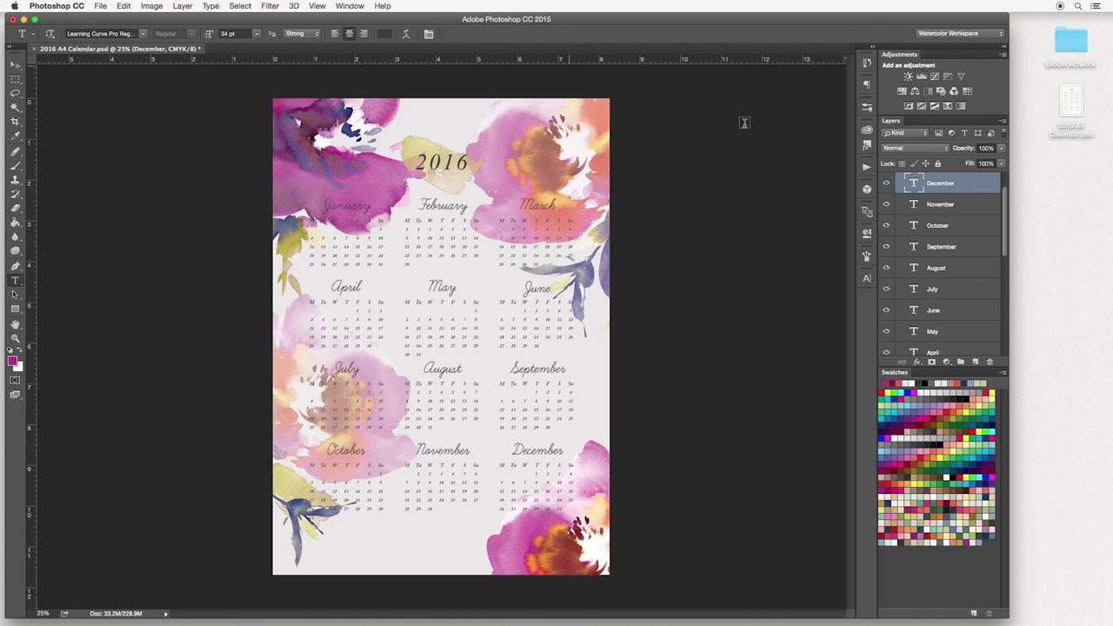
scroll(955, 207, "up", 2)
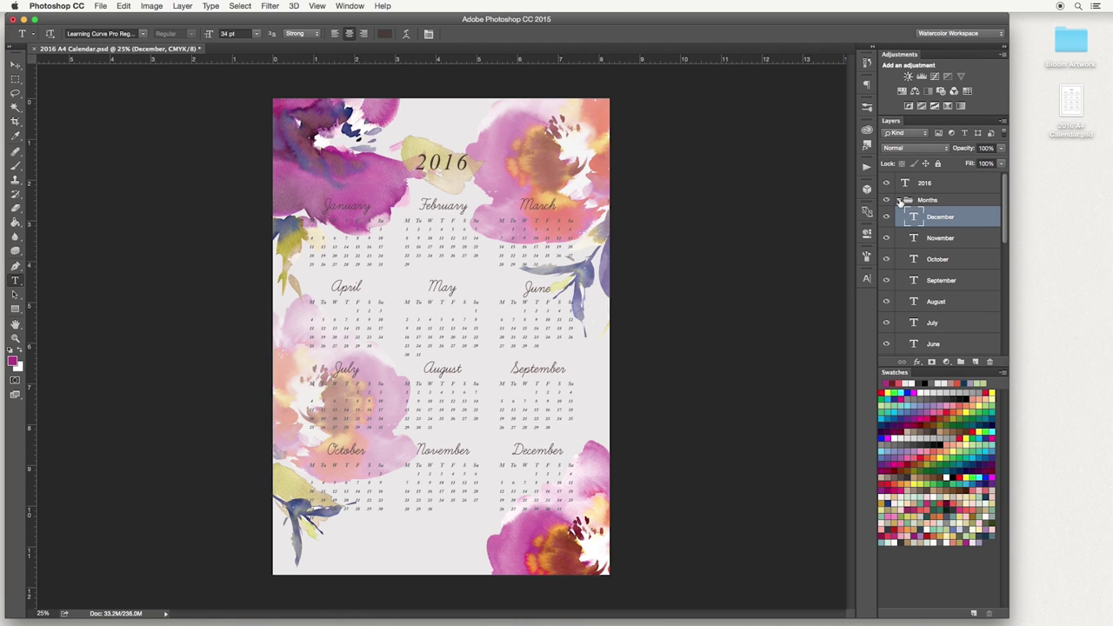
left_click(900, 200)
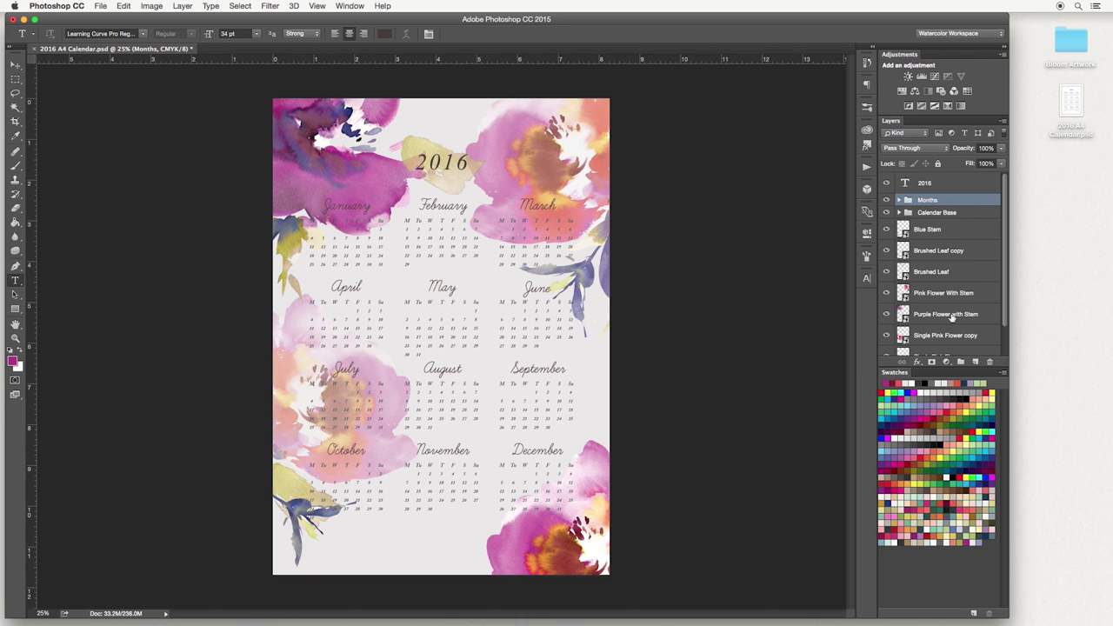
Add Layer 1 above the Months group and Paint Bucket-fill it with deep pink
left_click(975, 363)
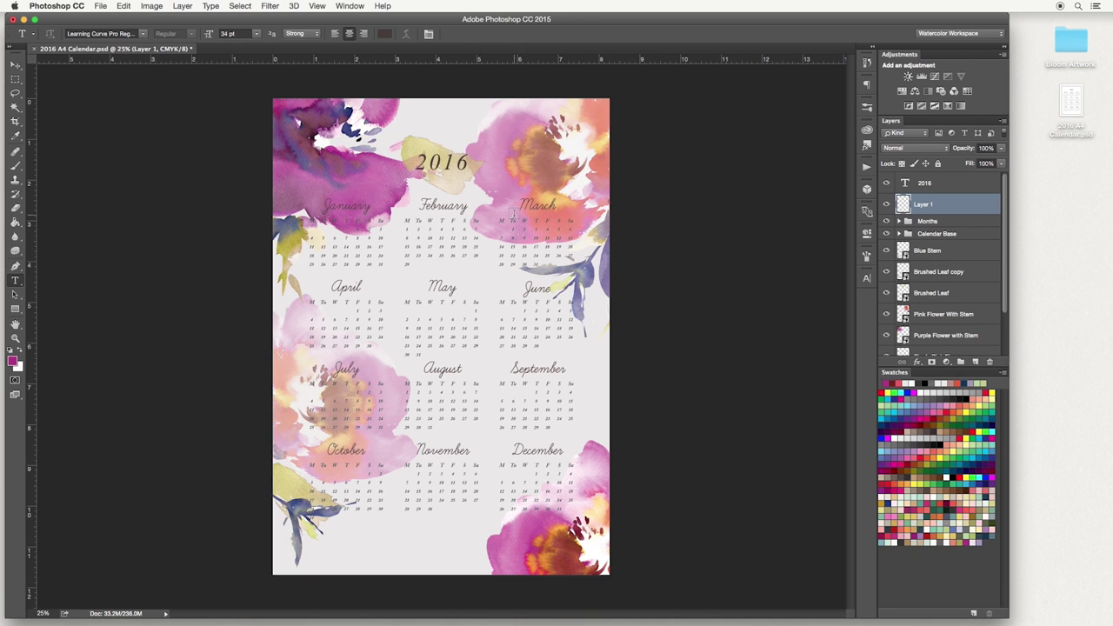
left_click(12, 361)
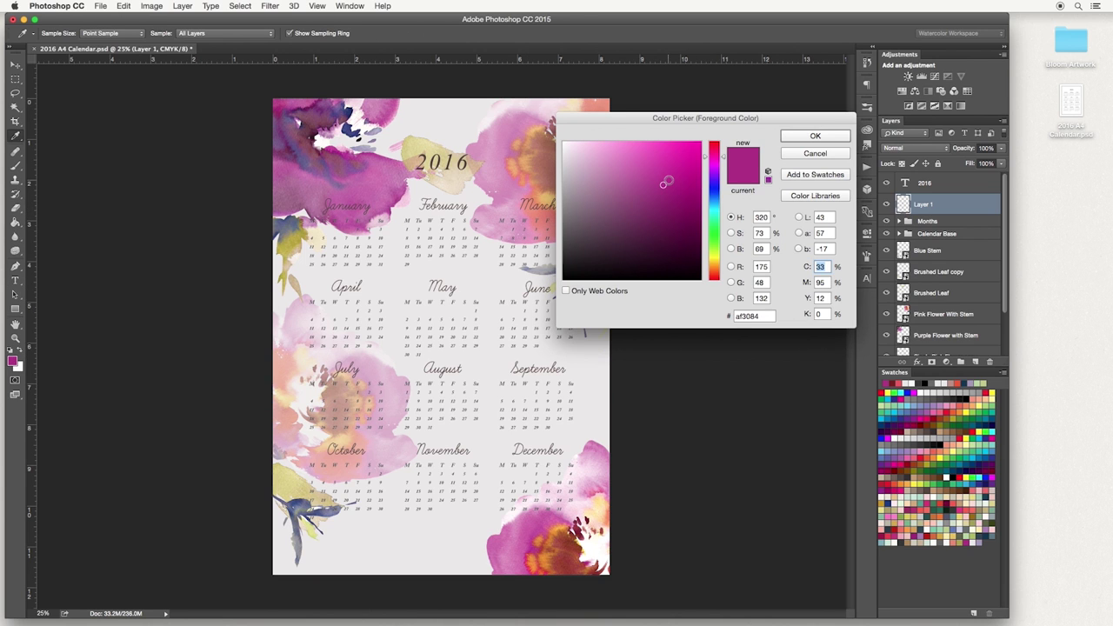
left_click(586, 152)
left_click(665, 164)
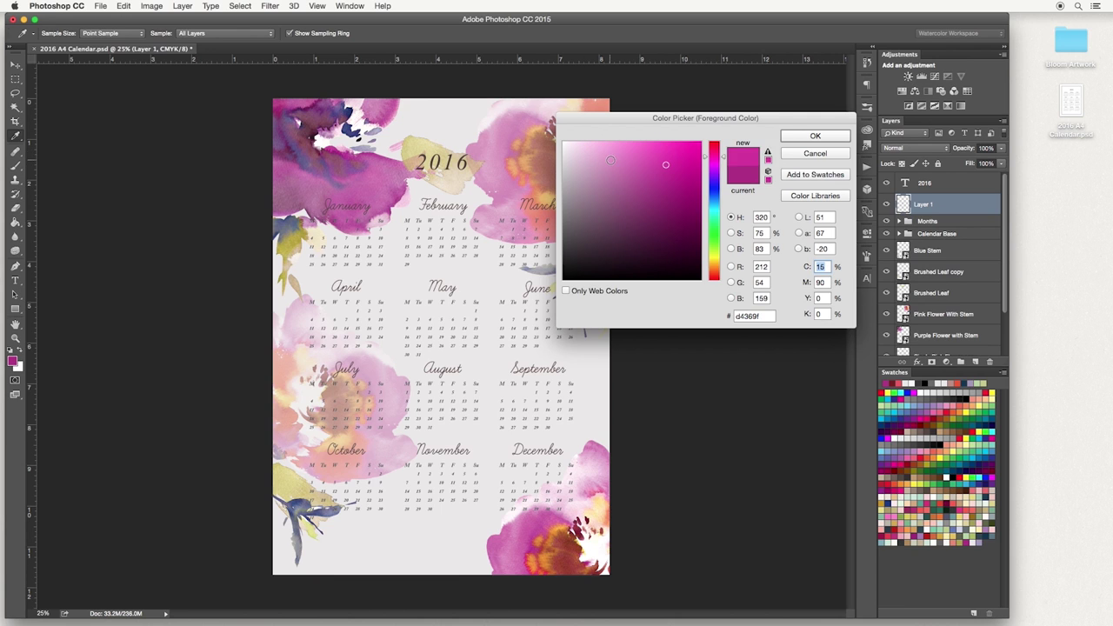
left_click(815, 136)
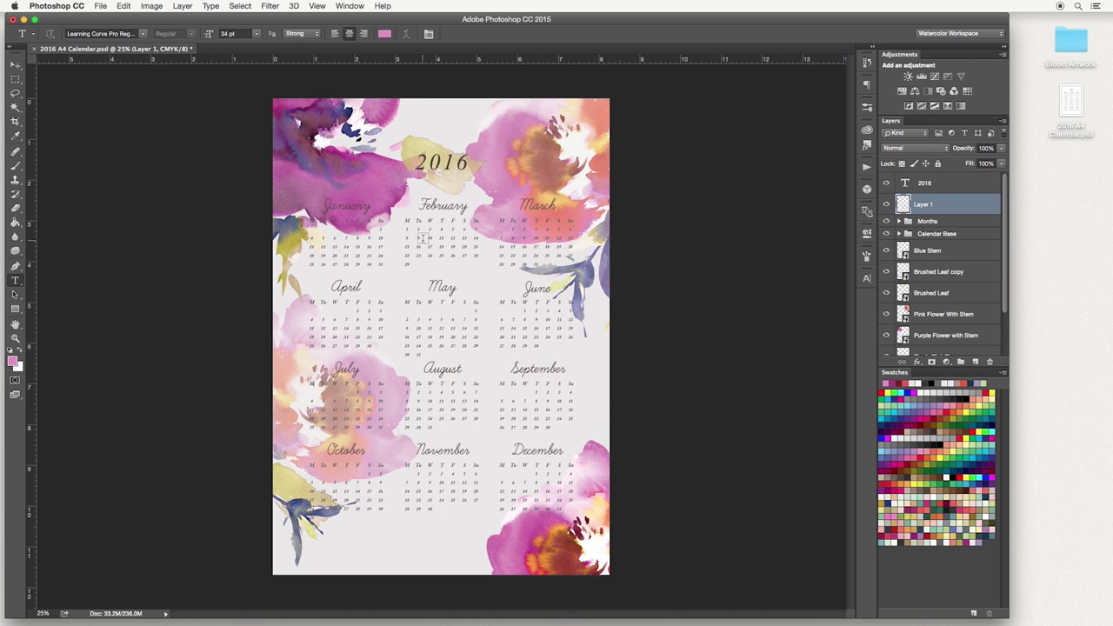
left_click(14, 223)
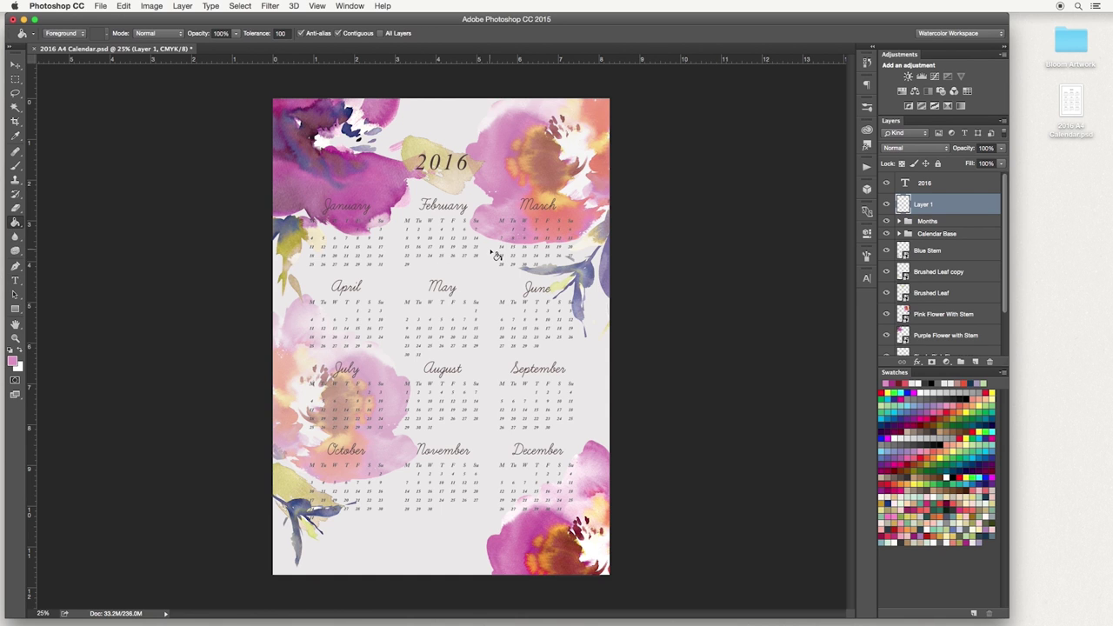
left_click(495, 254)
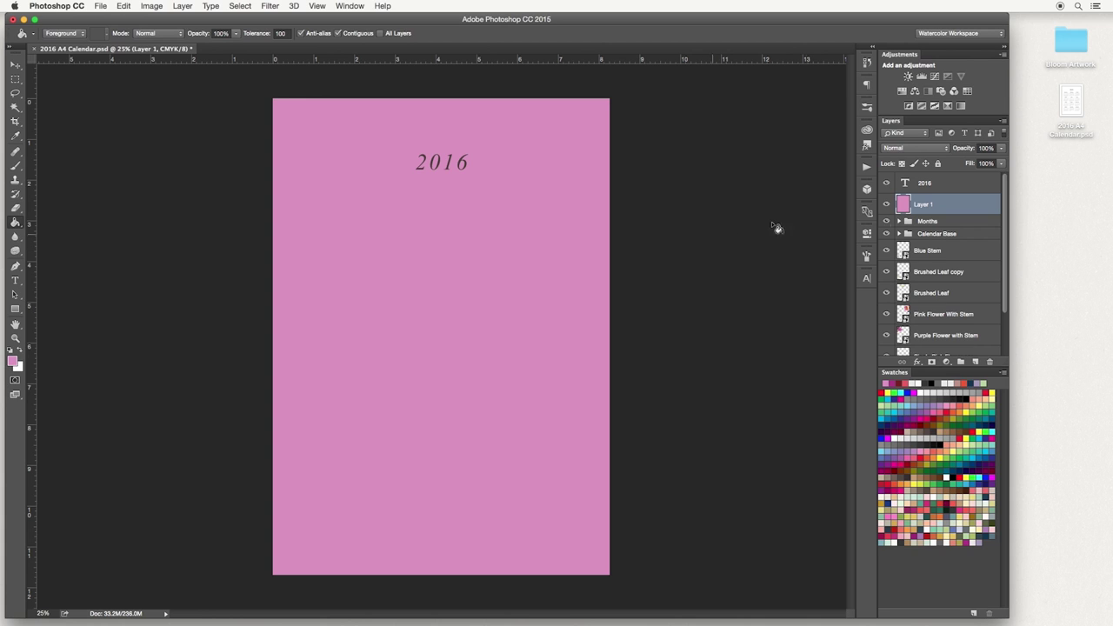
Clip Layer 1 to the Months group and refill it with dark plum #562445
right_click(941, 209)
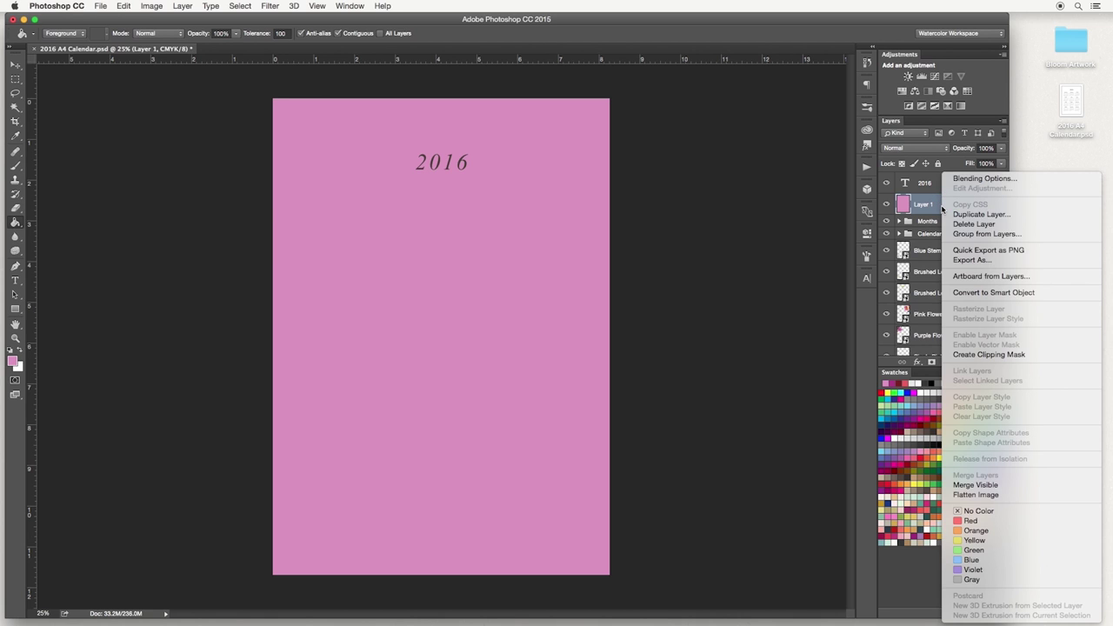
left_click(980, 355)
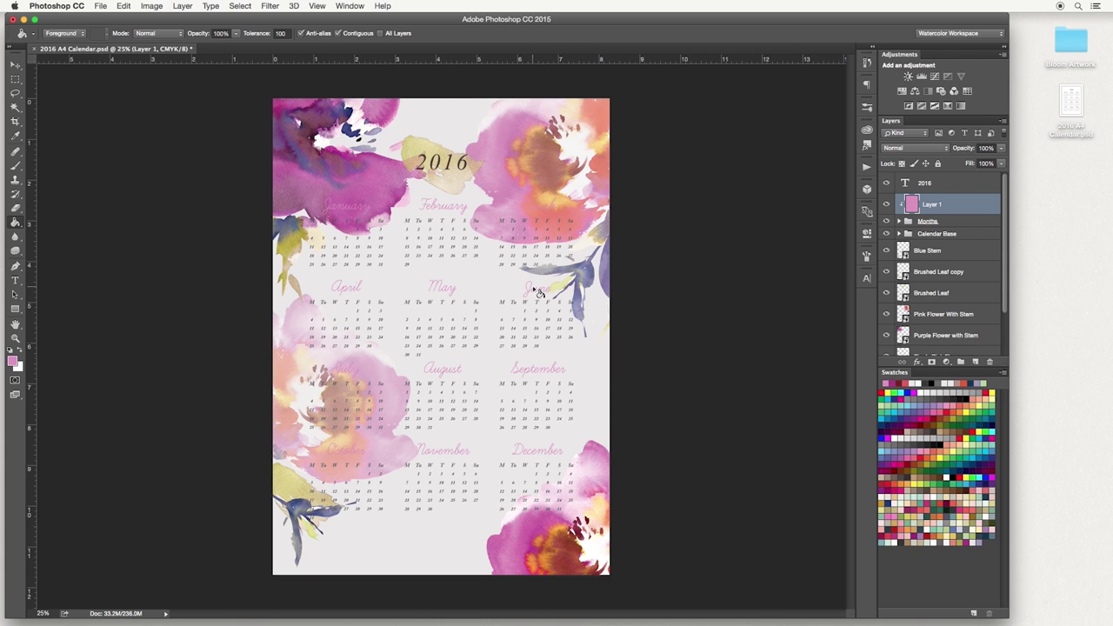
left_click(14, 362)
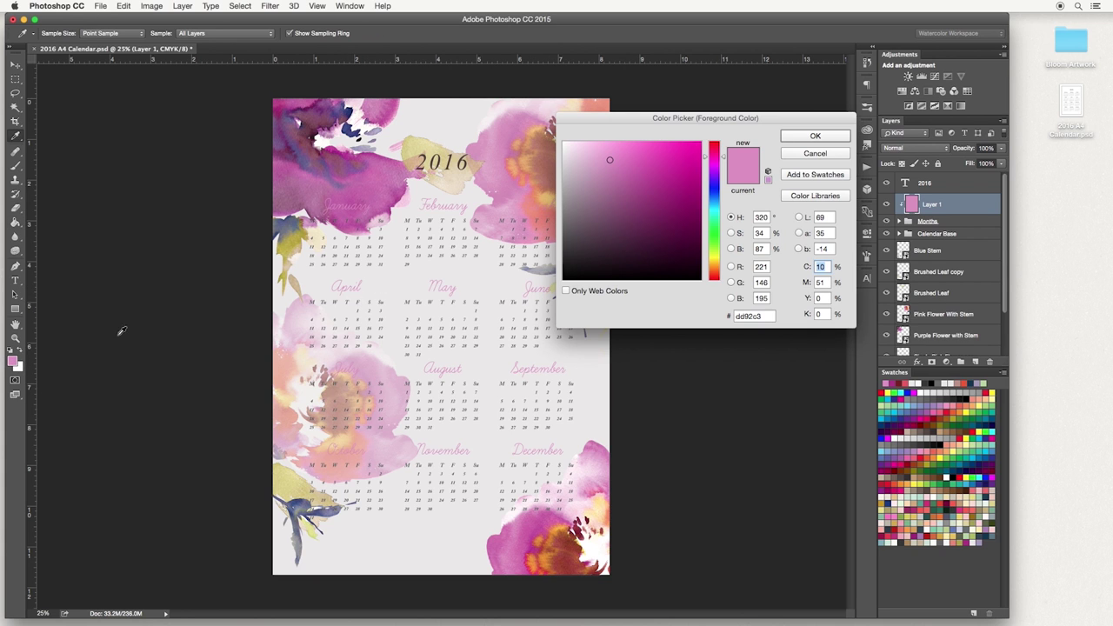
left_click(655, 201)
left_click(641, 231)
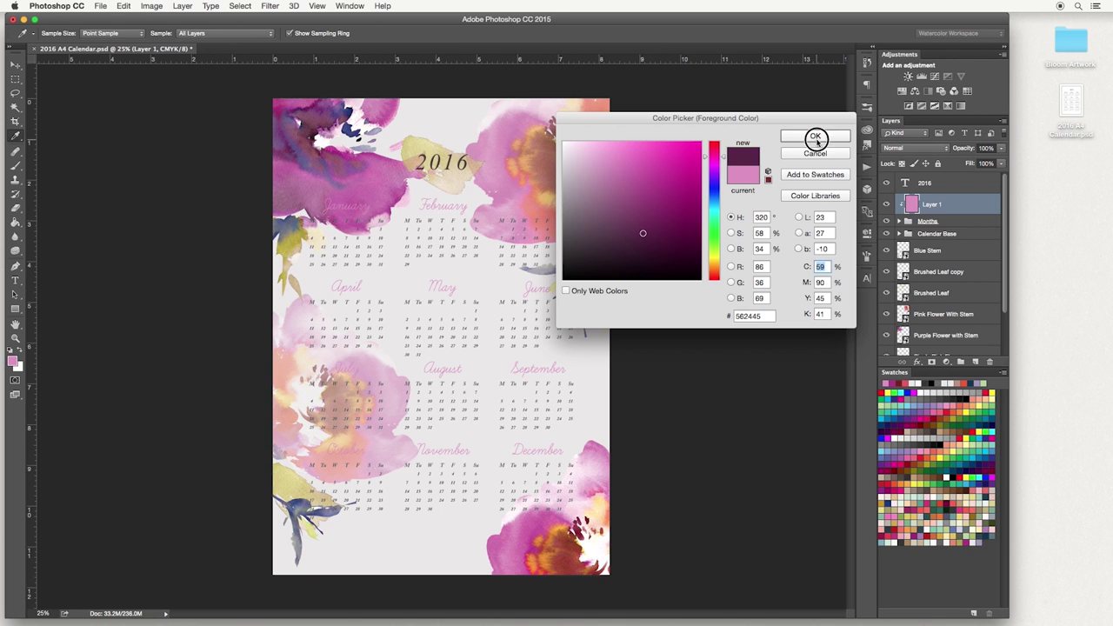
left_click(815, 135)
left_click(493, 168)
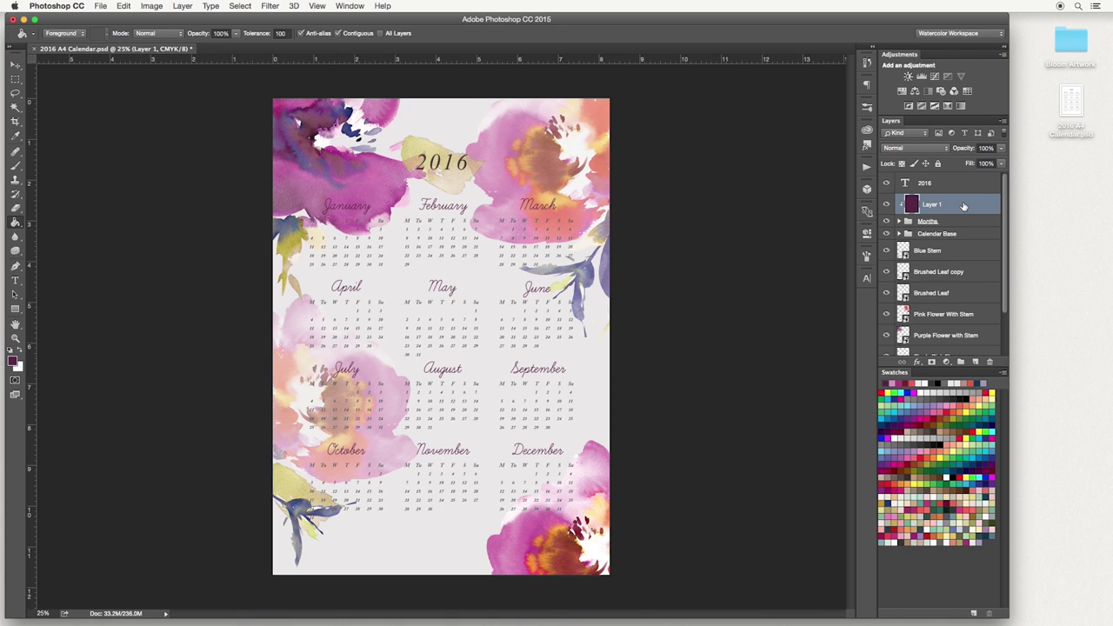
Remove the plum Layer 1 with Ctrl+E, then add a new empty layer above Calendar Base
key("ctrl+e")
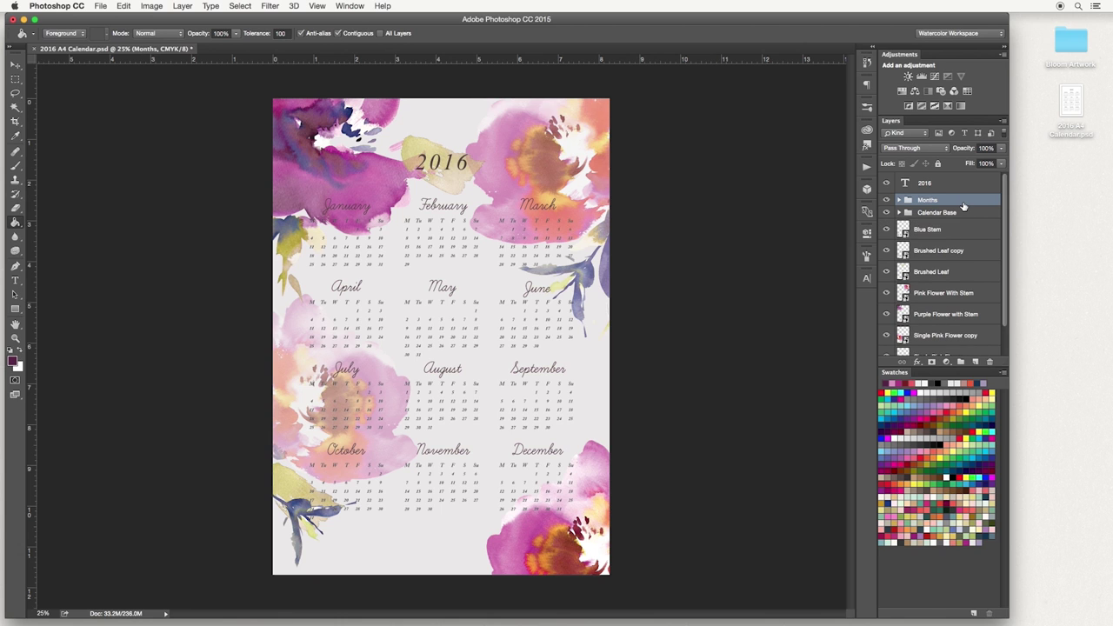
left_click(960, 216)
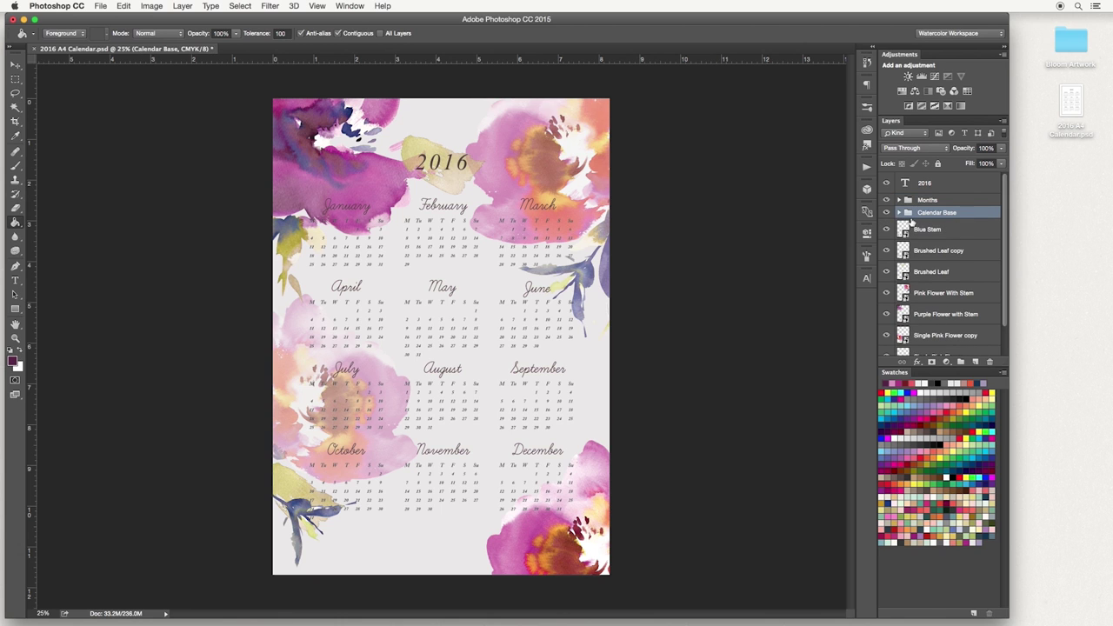
left_click(899, 213)
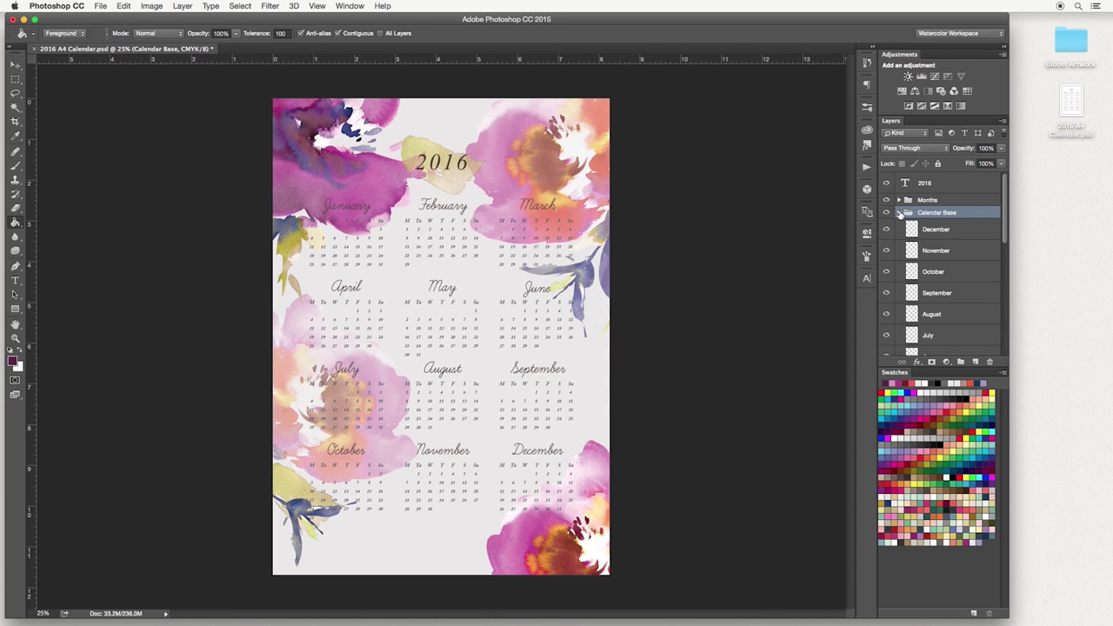
left_click(899, 213)
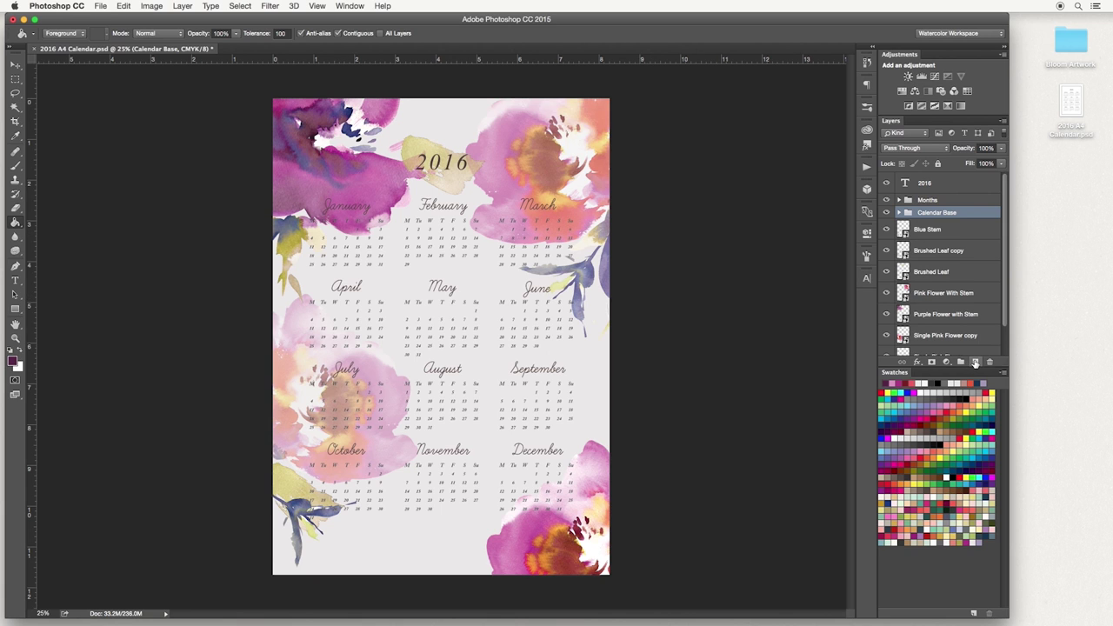
left_click(975, 362)
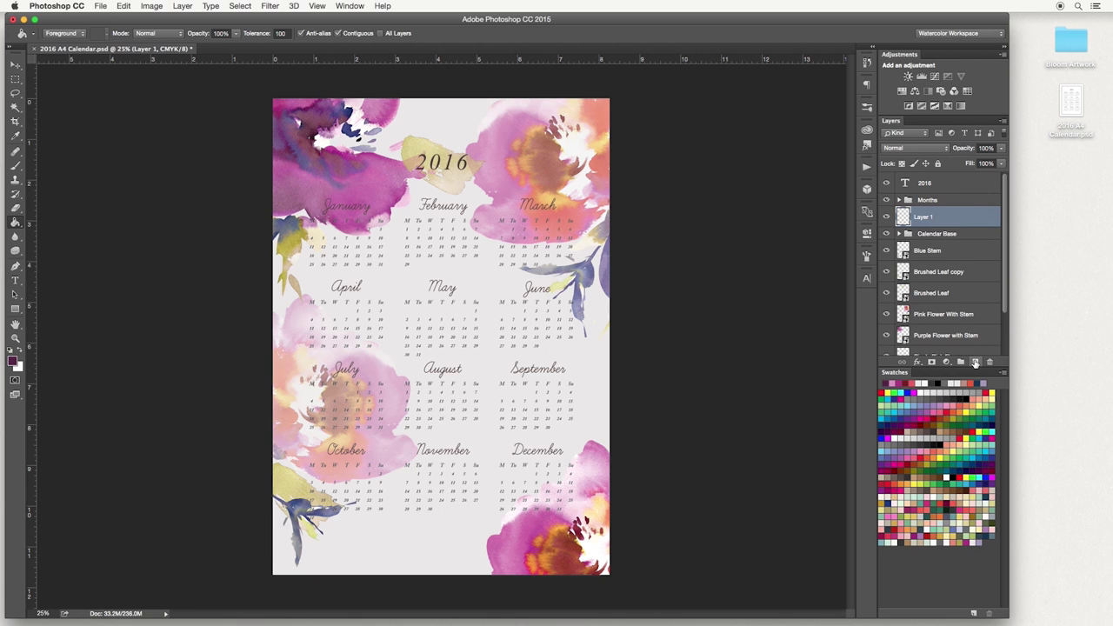
Fill the new Layer 1 purple, clip it to Calendar Base, then refill it gold
left_click(441, 322)
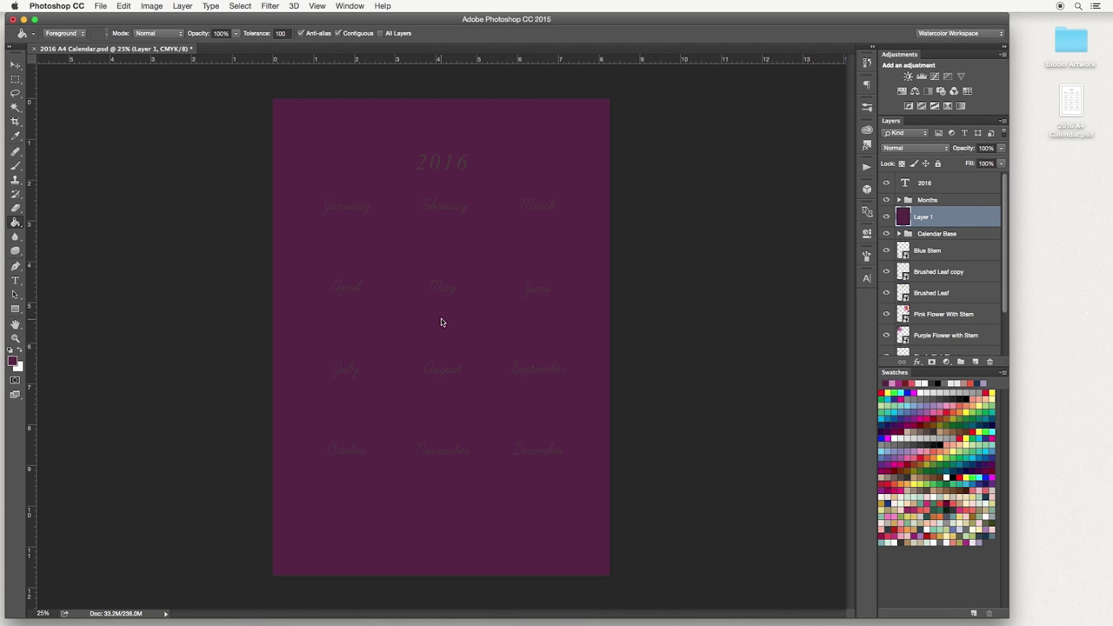
right_click(936, 217)
left_click(990, 355)
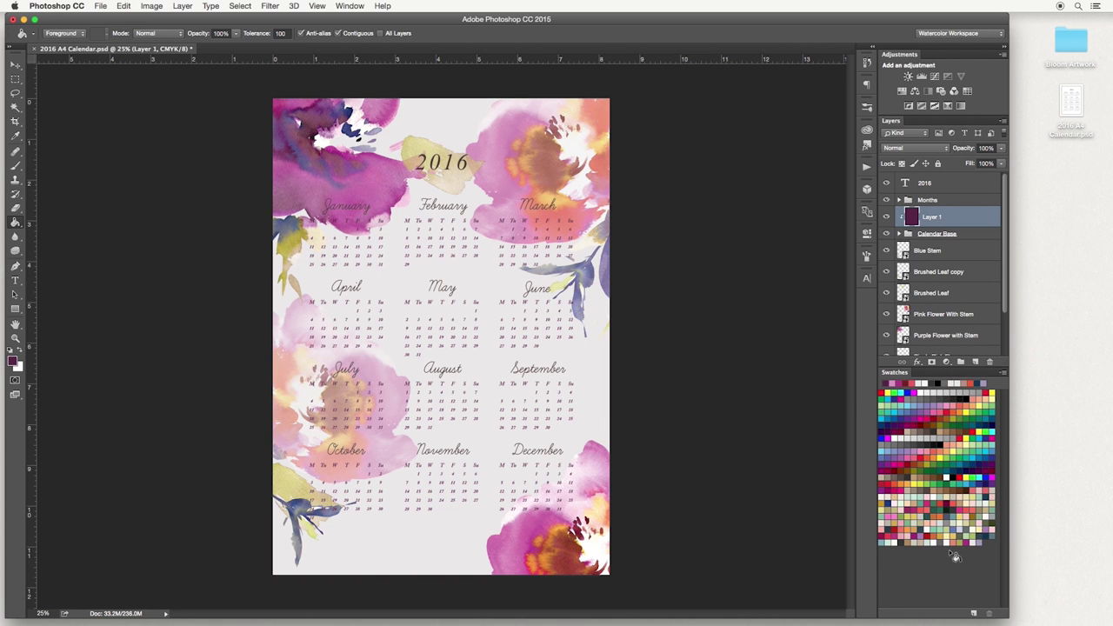
left_click(929, 519)
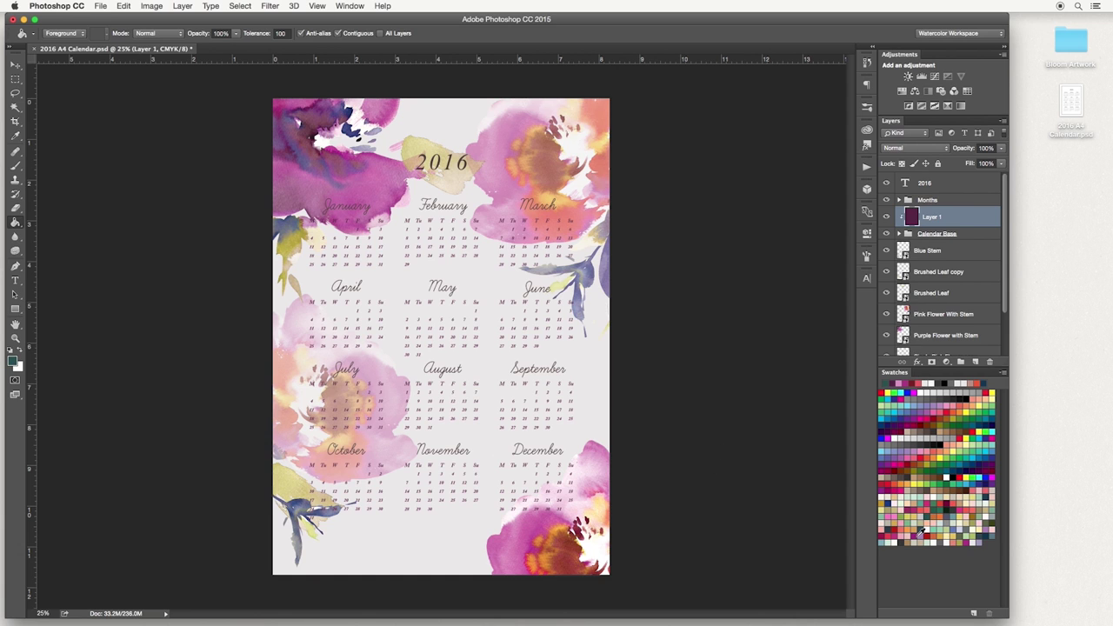
left_click(329, 322)
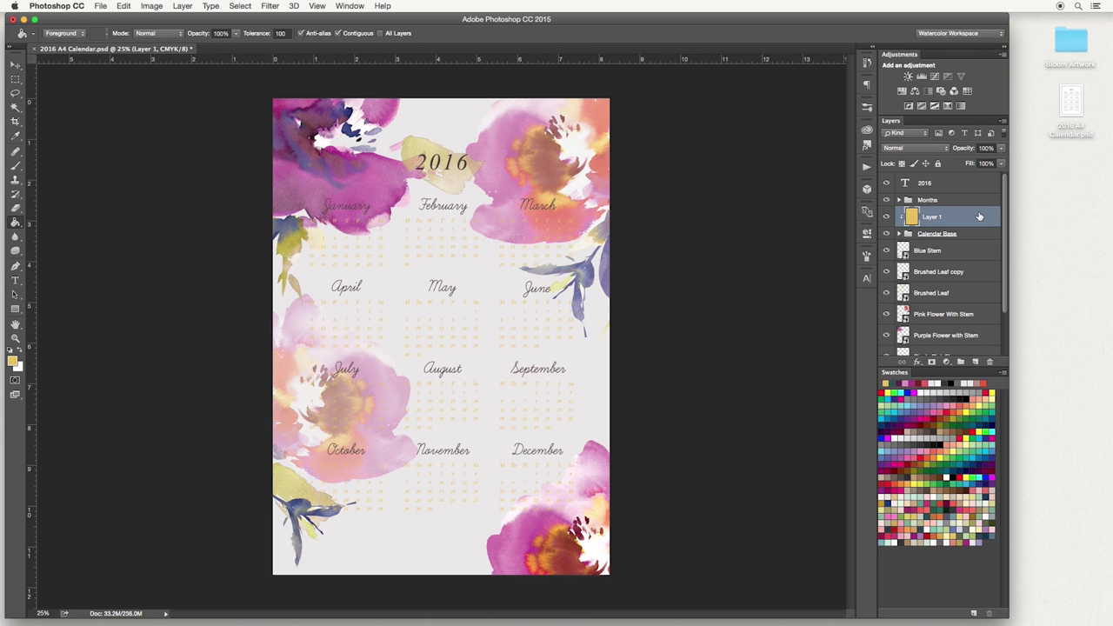
Delete the gold Layer 1 and select the 2016 text layer
key("Delete")
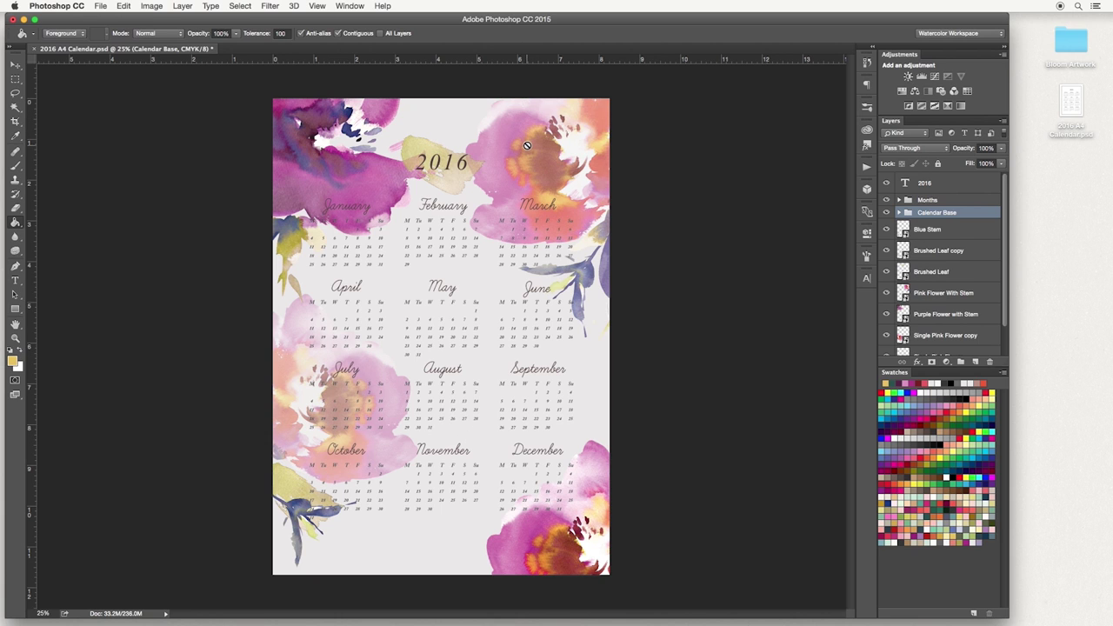
left_click(939, 185)
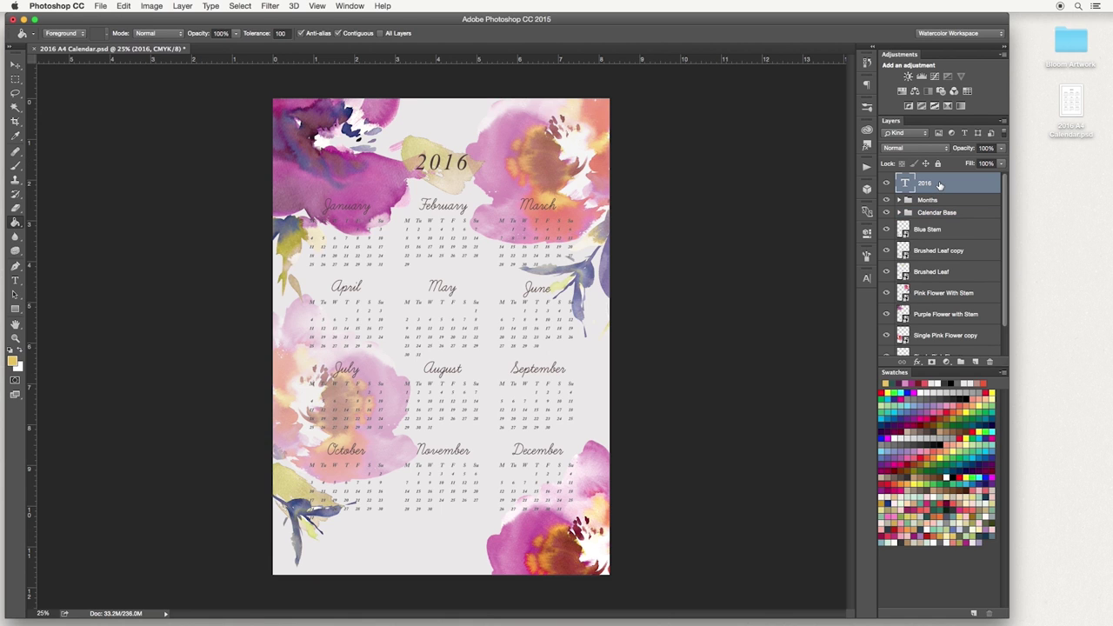
Add a Hue/Saturation adjustment layer with Saturation +9 and Lightness +10
left_click(353, 7)
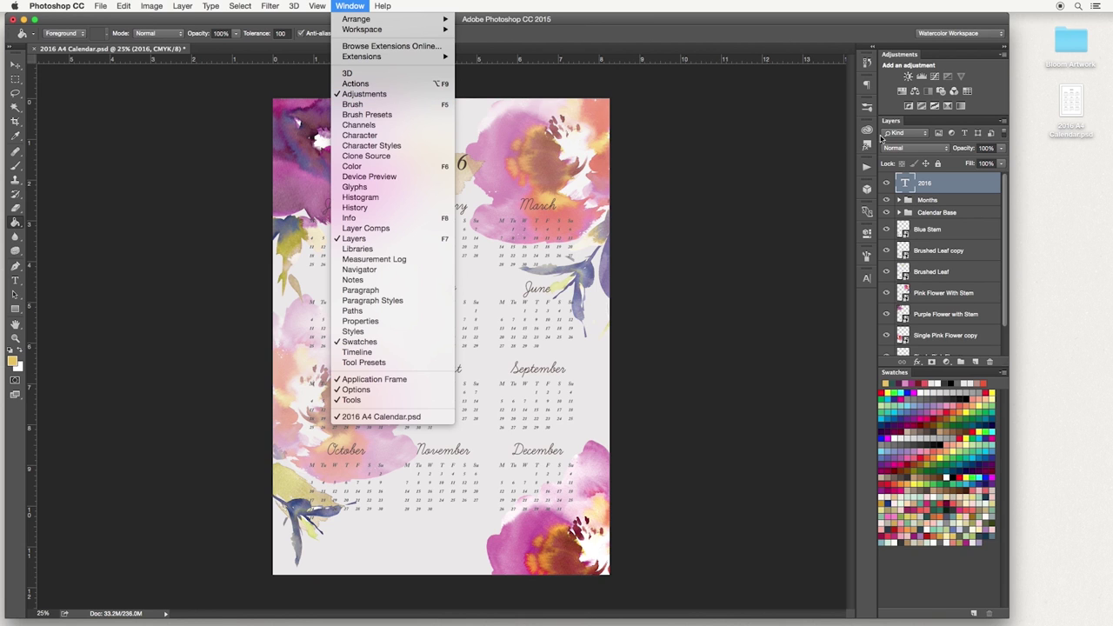
left_click(890, 87)
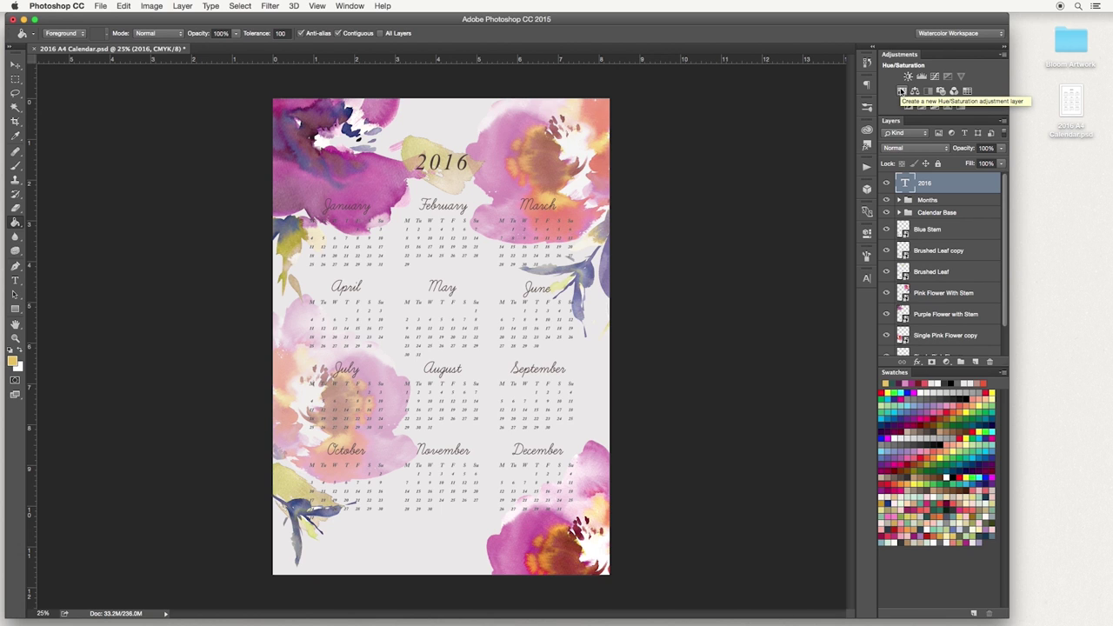
left_click(902, 90)
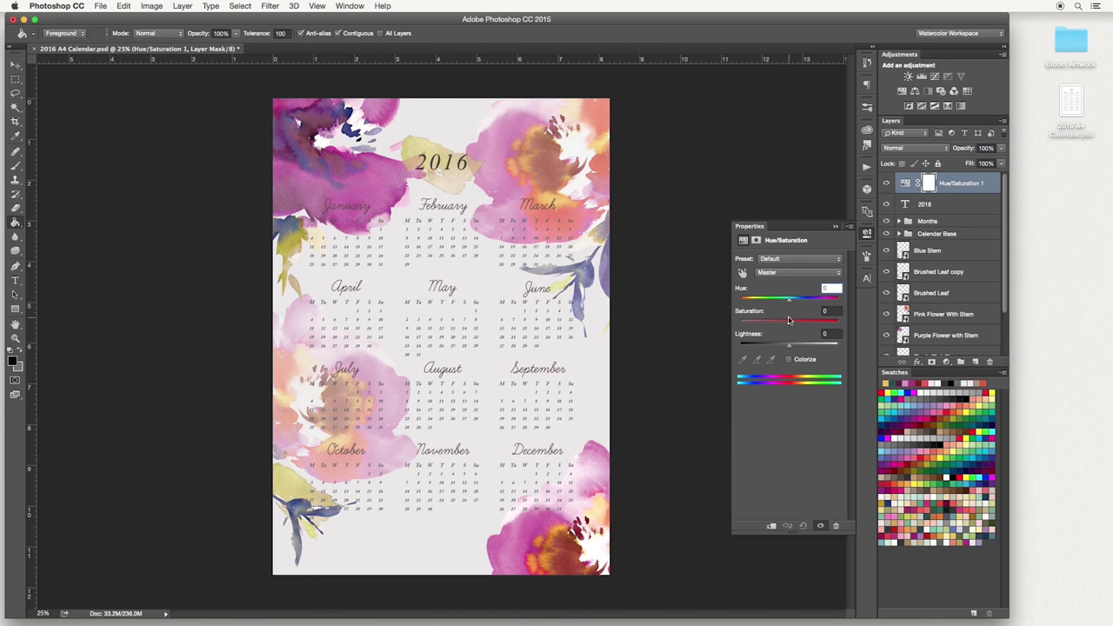
left_click_drag(789, 327, 795, 325)
left_click_drag(789, 348, 794, 348)
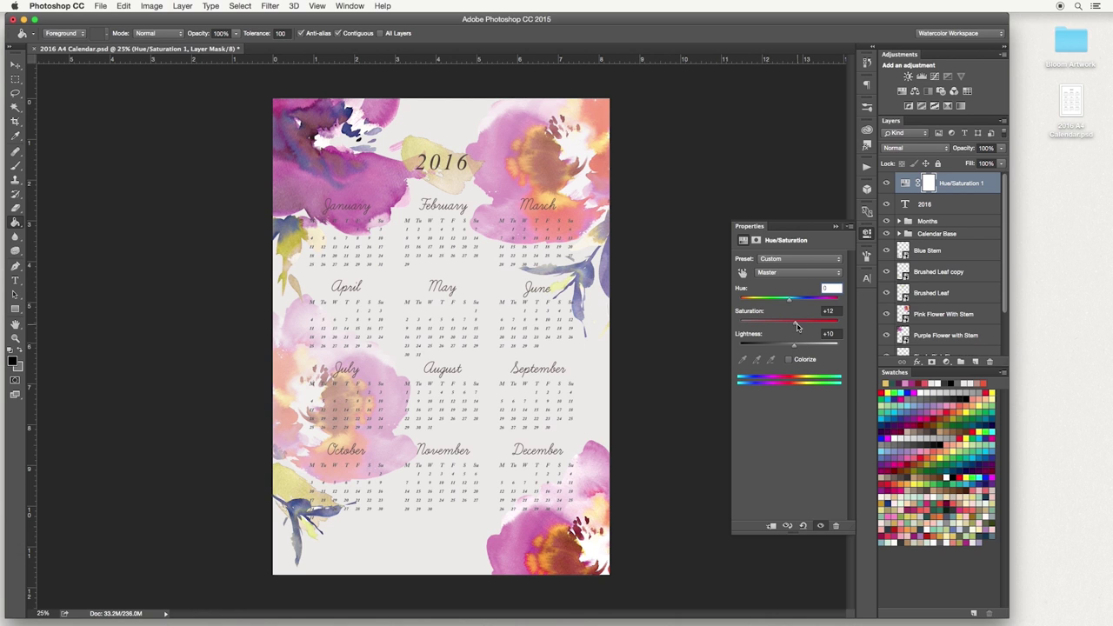
left_click_drag(795, 323, 792, 325)
left_click(836, 226)
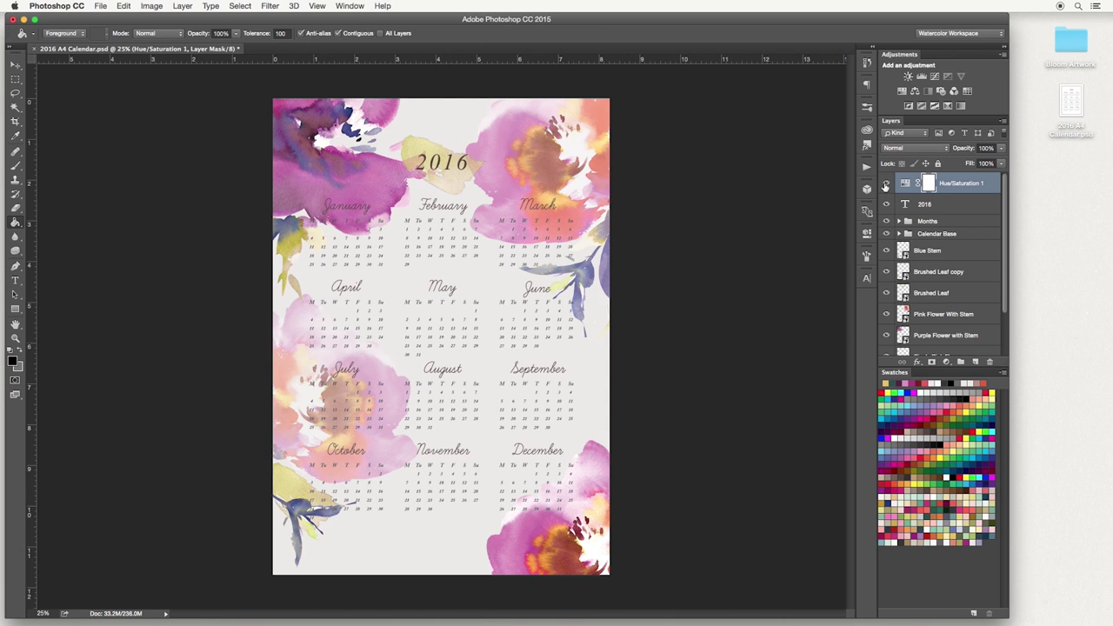
Toggle the Hue/Saturation layer off and on to compare, then review its settings
left_click(886, 185)
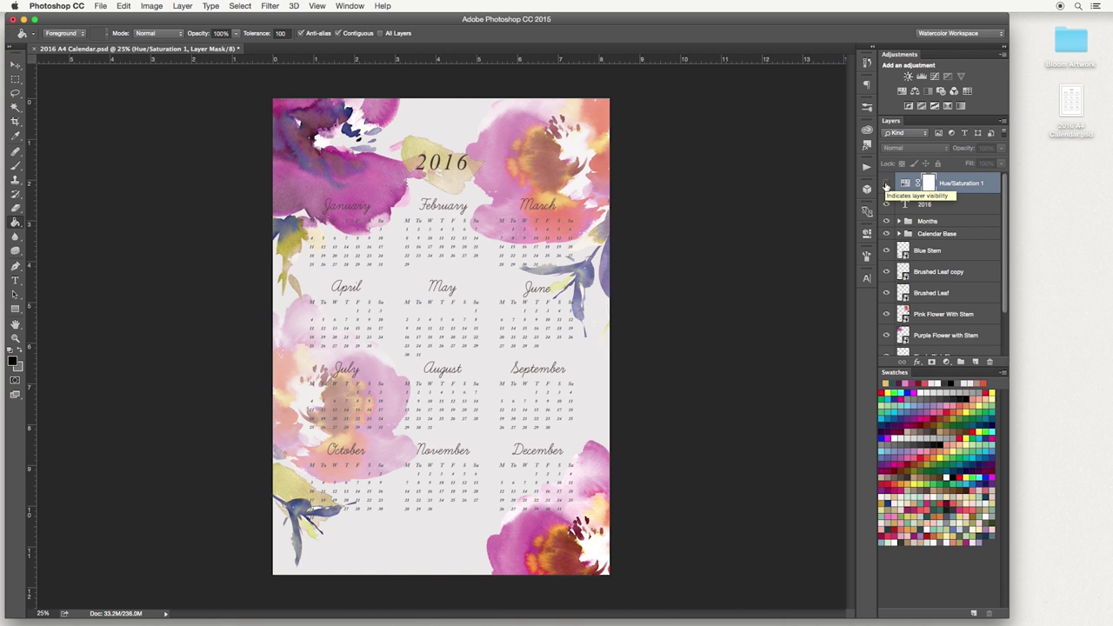
left_click(886, 185)
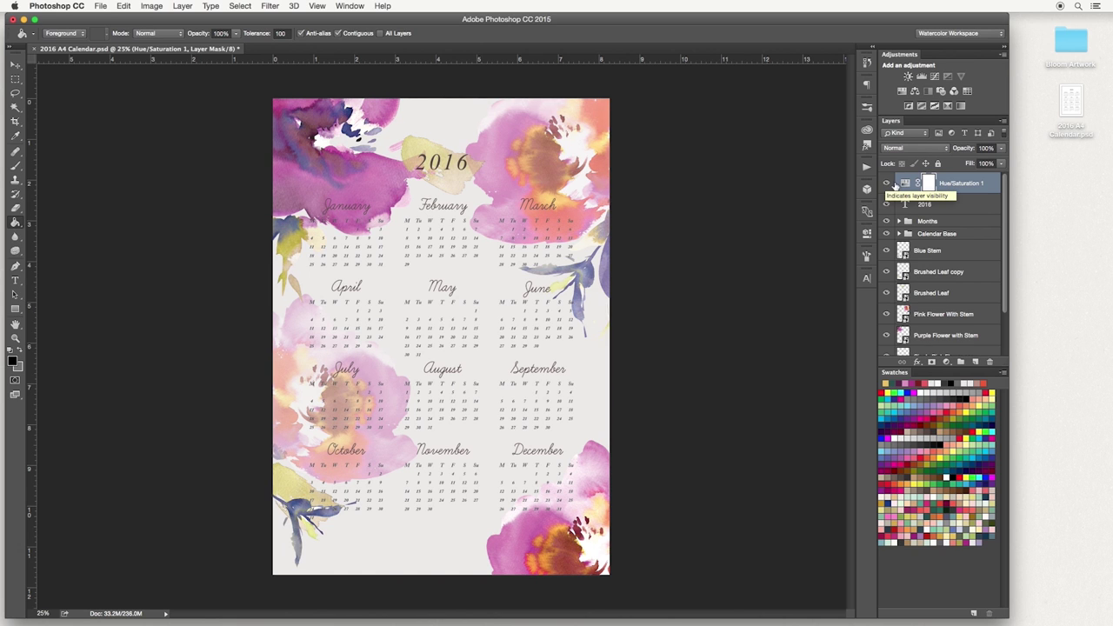
double_click(907, 185)
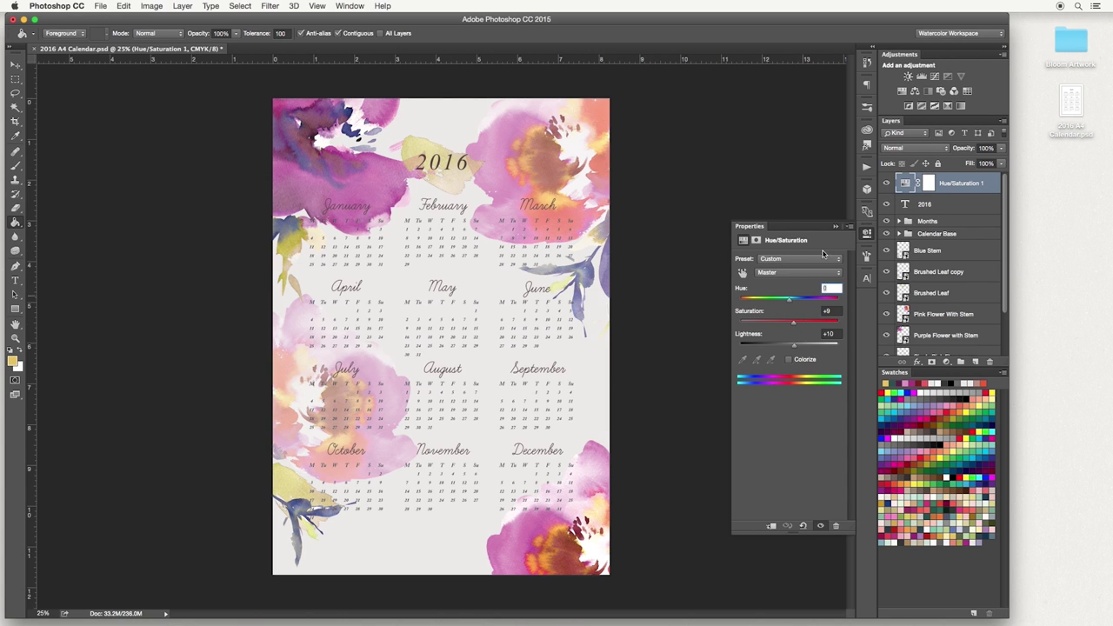
left_click(836, 227)
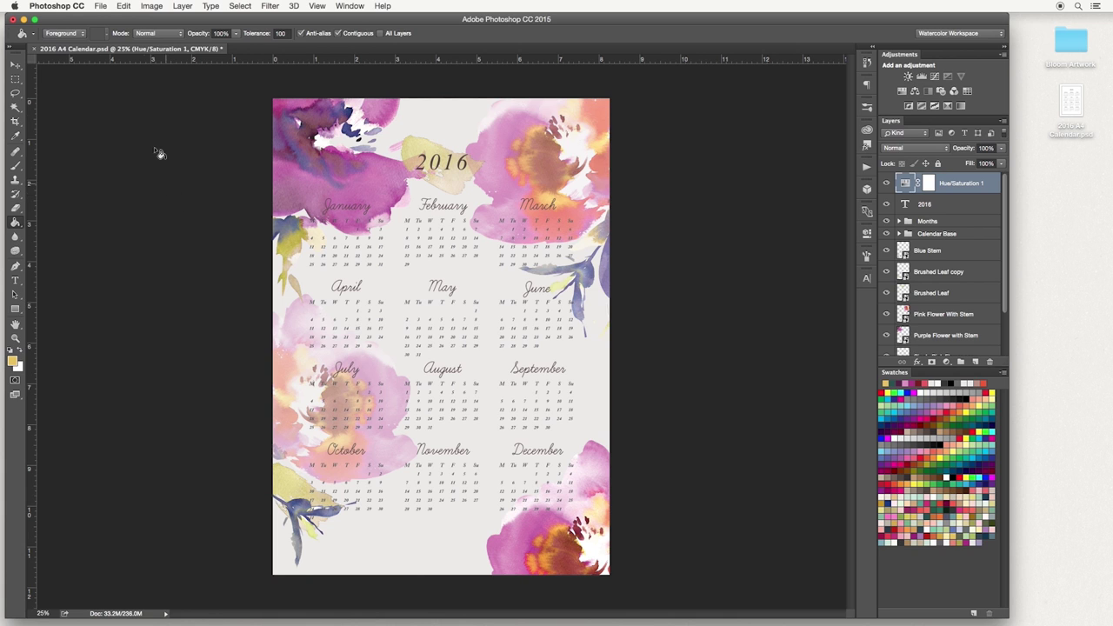
left_click(102, 6)
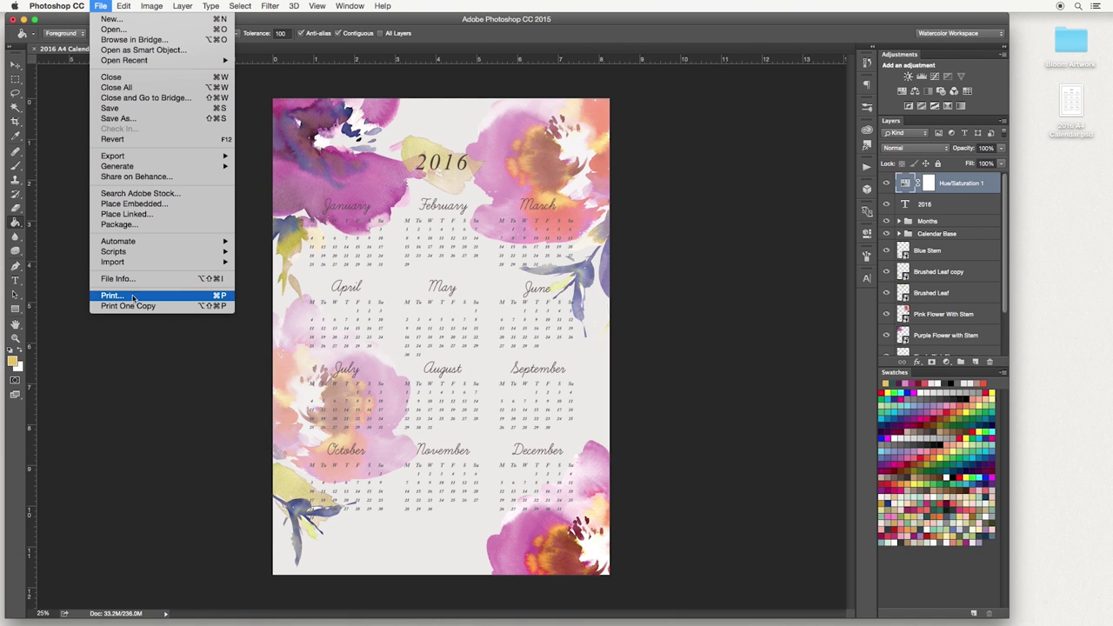
left_click(136, 119)
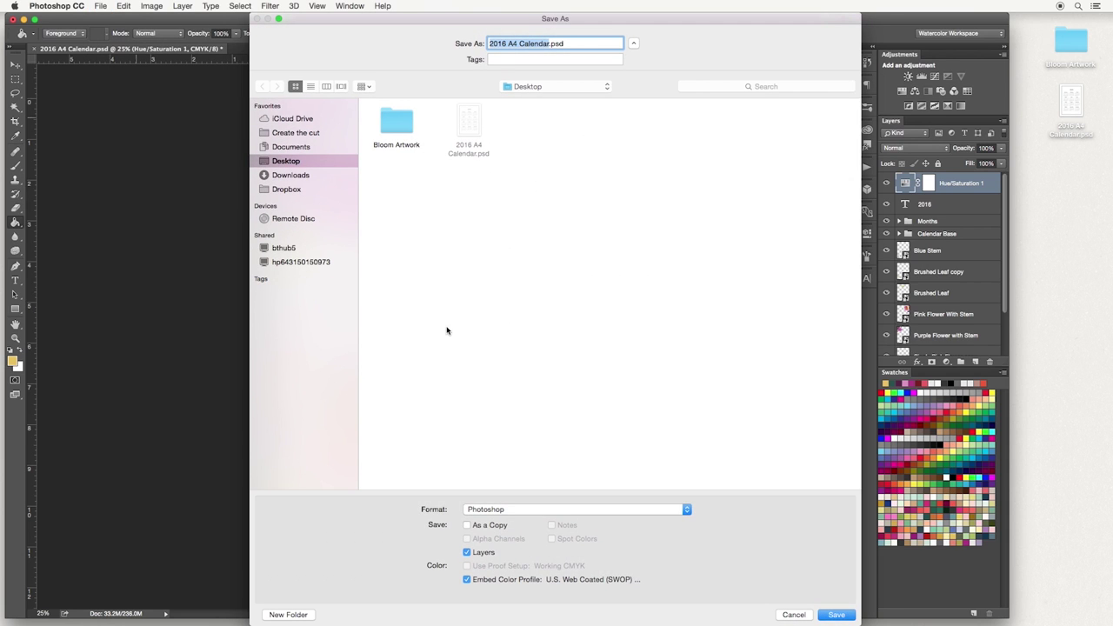
left_click(686, 510)
scroll(613, 603, "down", 2)
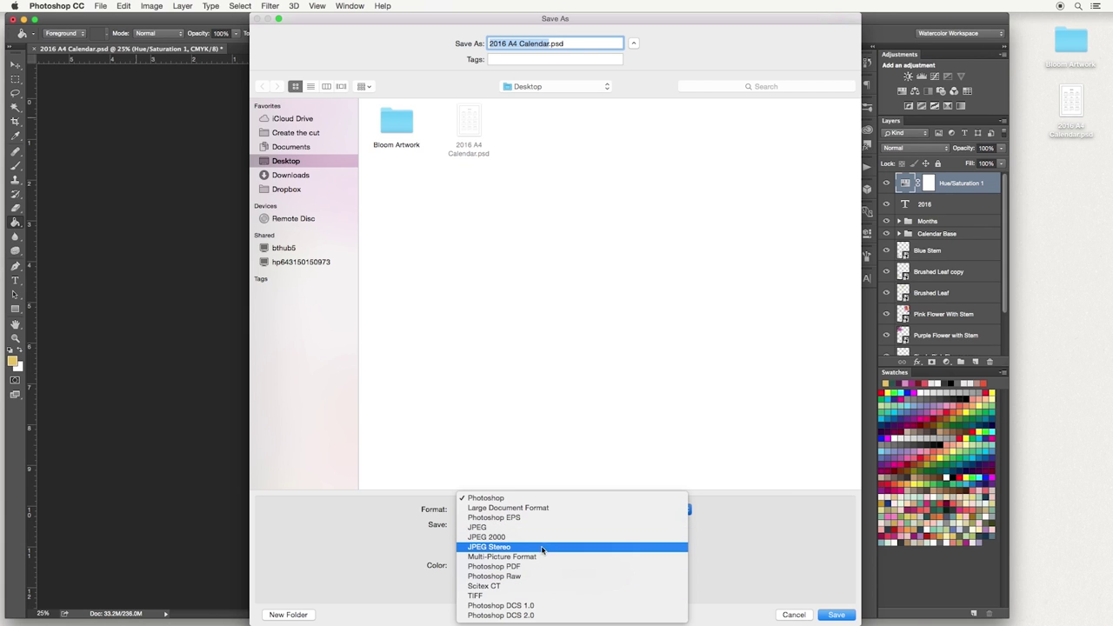
left_click(789, 616)
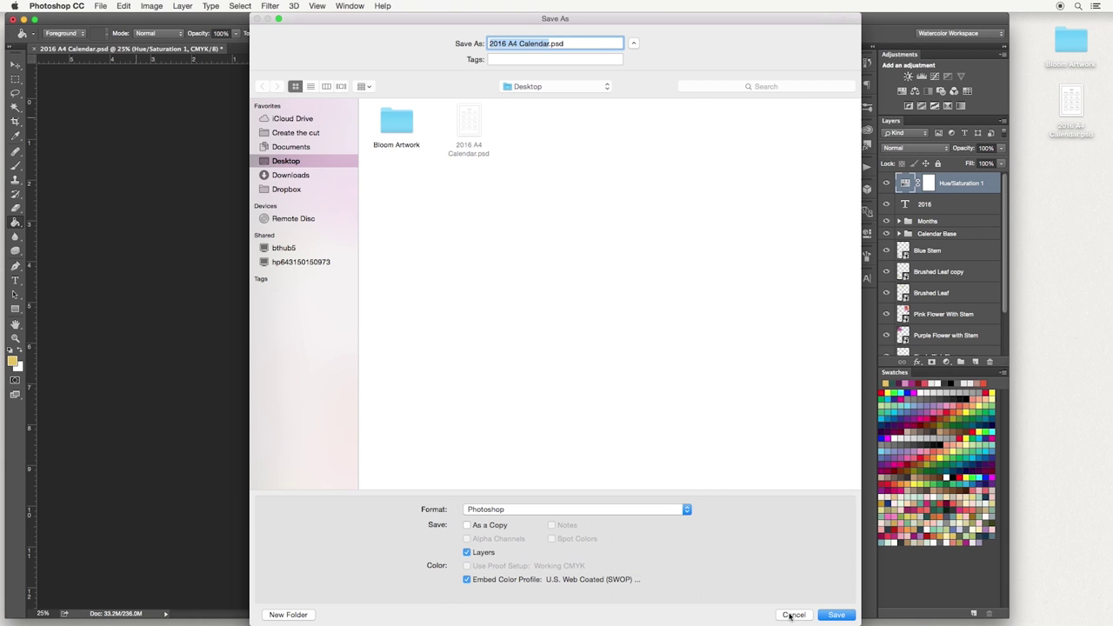
left_click(791, 615)
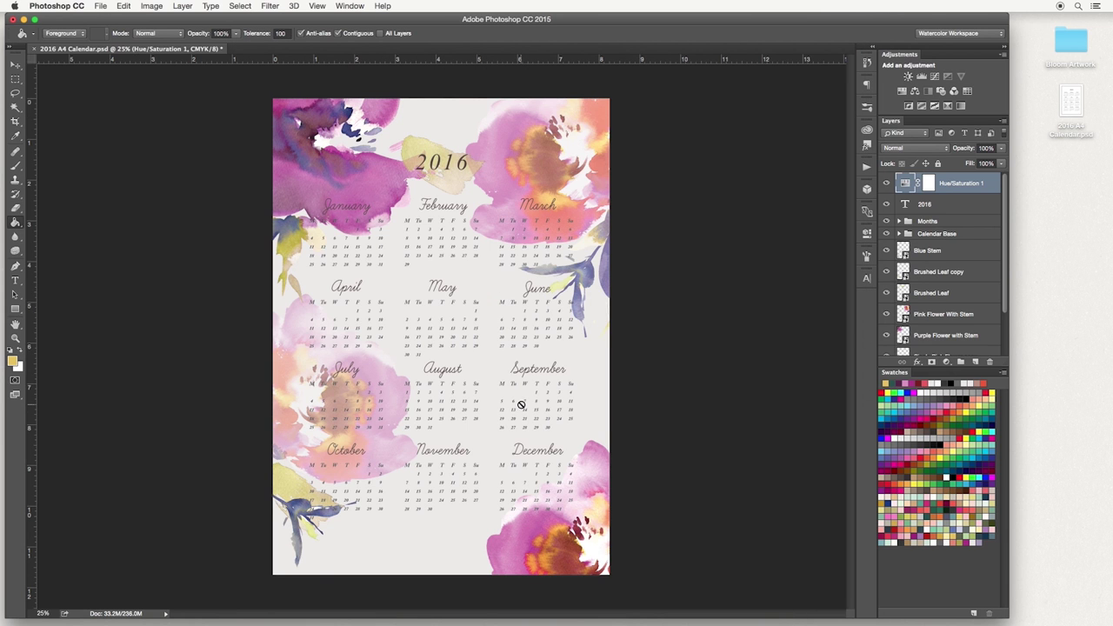